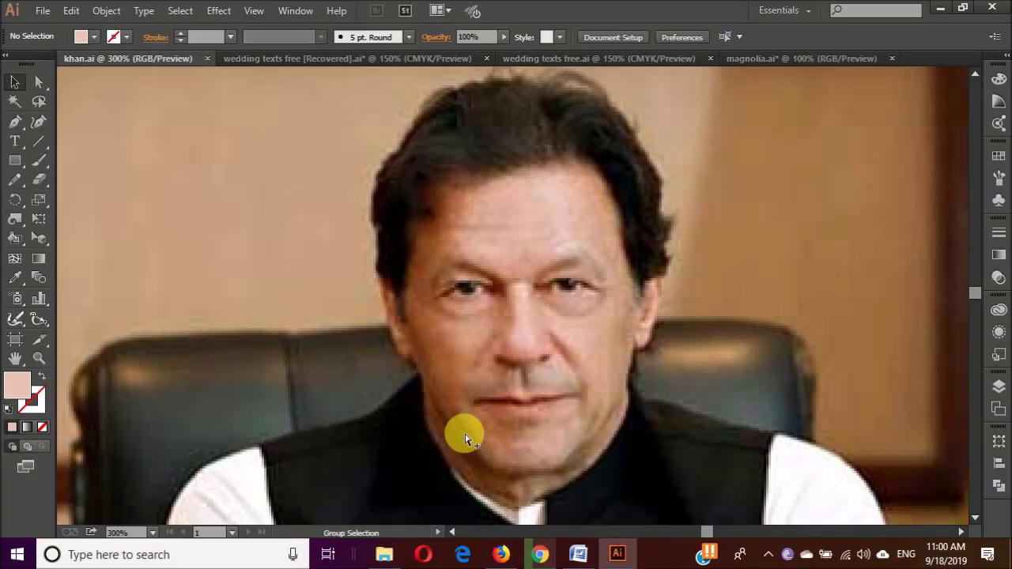
- Fit the khan.ai reference photo of the man into the window
key(ctrl+0)
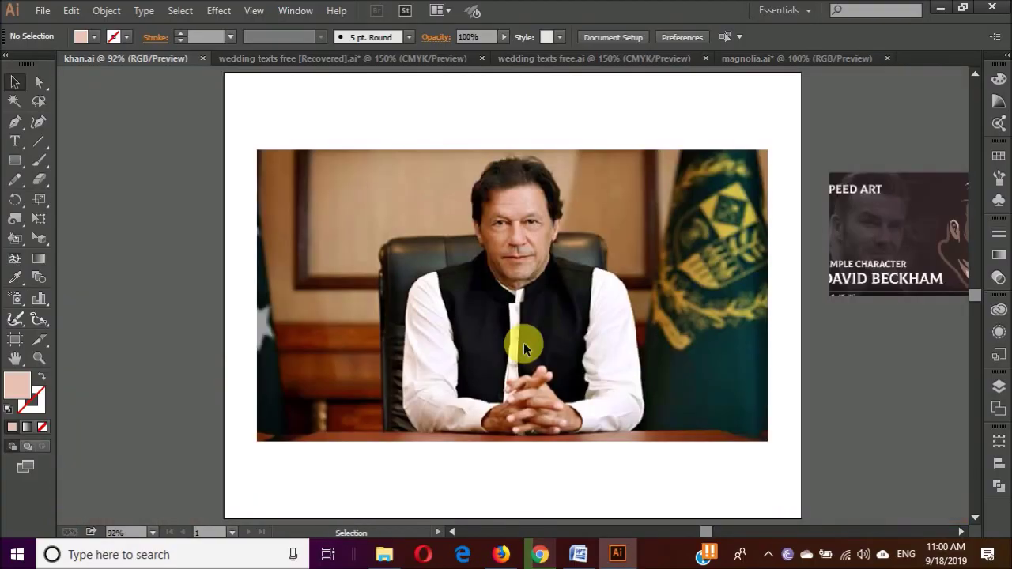
- Start the Pen outline at the hairline and trace it down the left side of the face
scroll(524, 343, up, 2)
scroll(519, 212, up, 2)
scroll(531, 182, up, 1)
key(p)
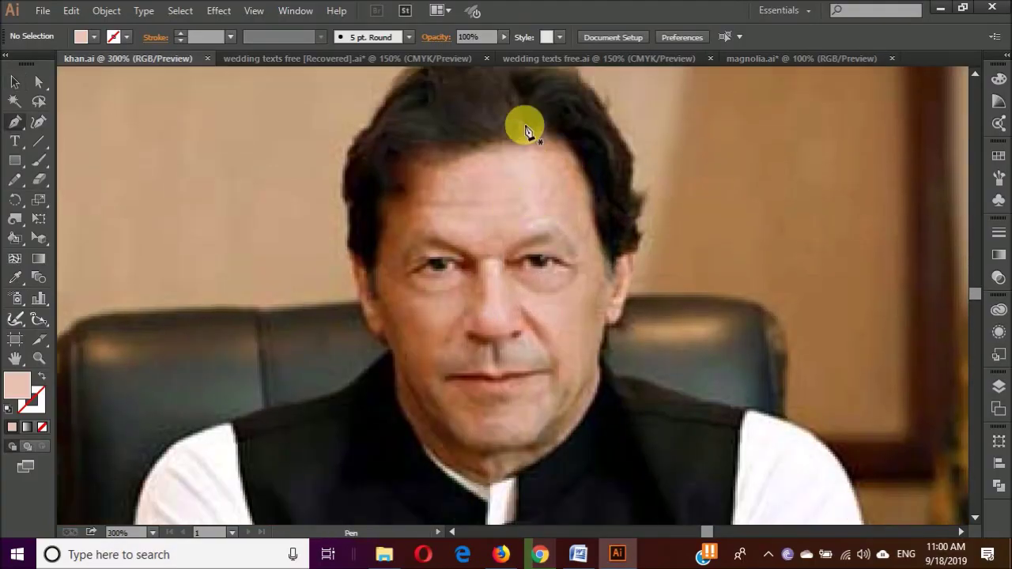
scroll(359, 129, up, 1)
mouse_move(384, 162)
mouse_down()
mouse_move(402, 169)
mouse_move(357, 184)
mouse_up()
scroll(403, 169, down, 1)
click(518, 107)
scroll(358, 184, down, 1)
click(343, 247)
scroll(343, 248, down, 1)
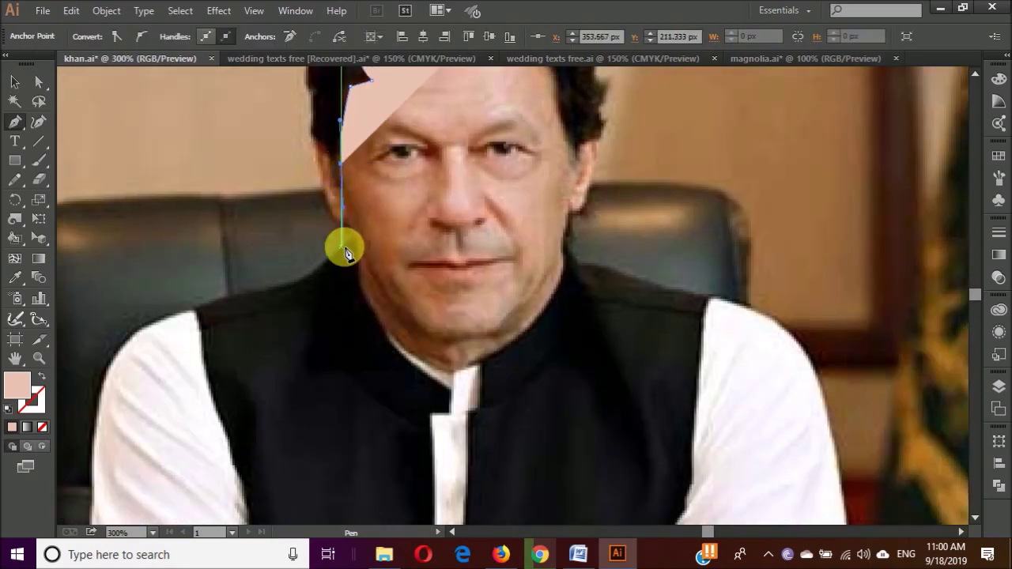
- Continue the outline through the chin and up the right cheek, closing it at the hairline
drag(477, 332, 503, 332)
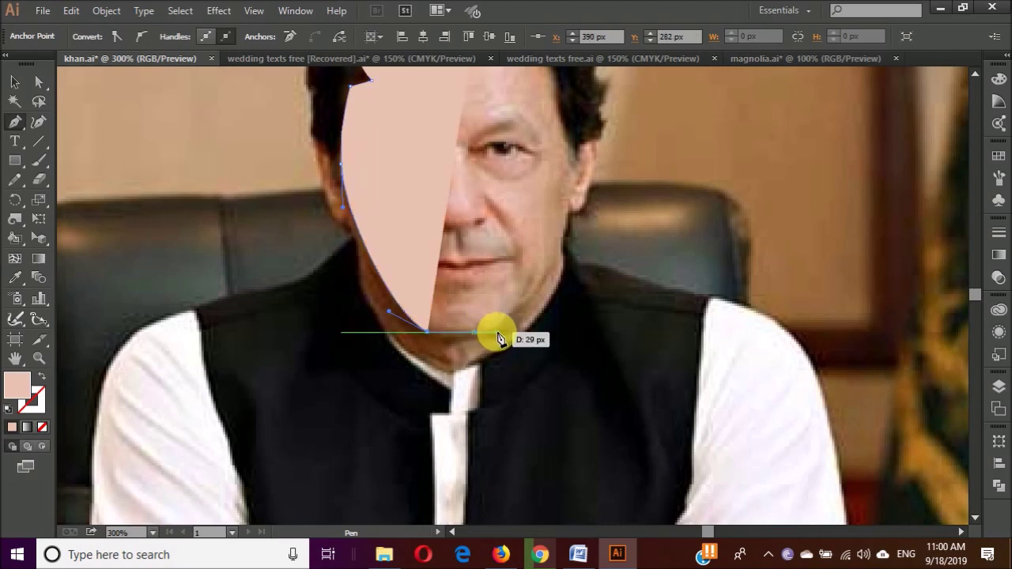
scroll(554, 261, up, 1)
drag(571, 218, 577, 150)
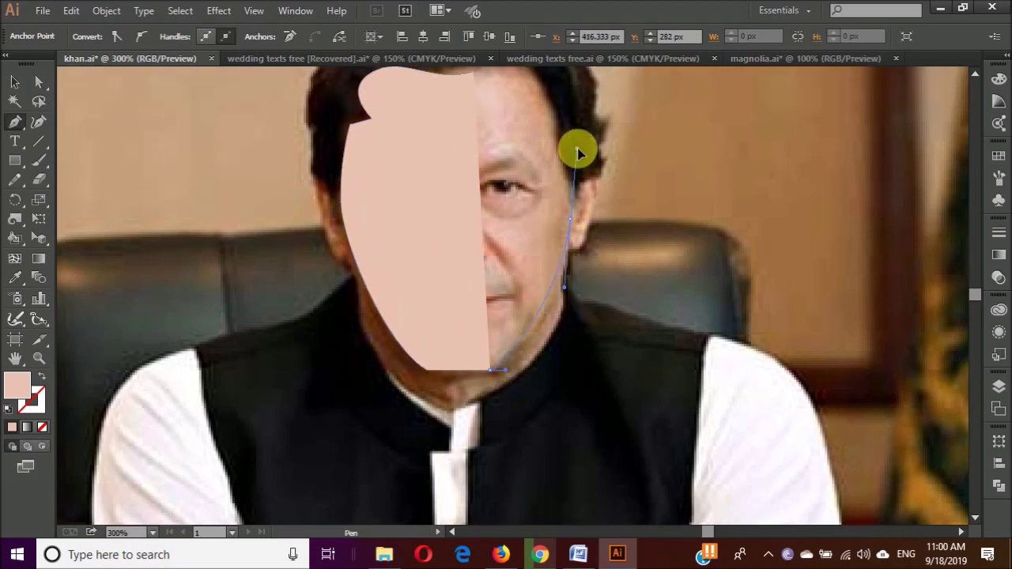
scroll(578, 151, up, 3)
drag(549, 218, 545, 181)
drag(474, 167, 427, 185)
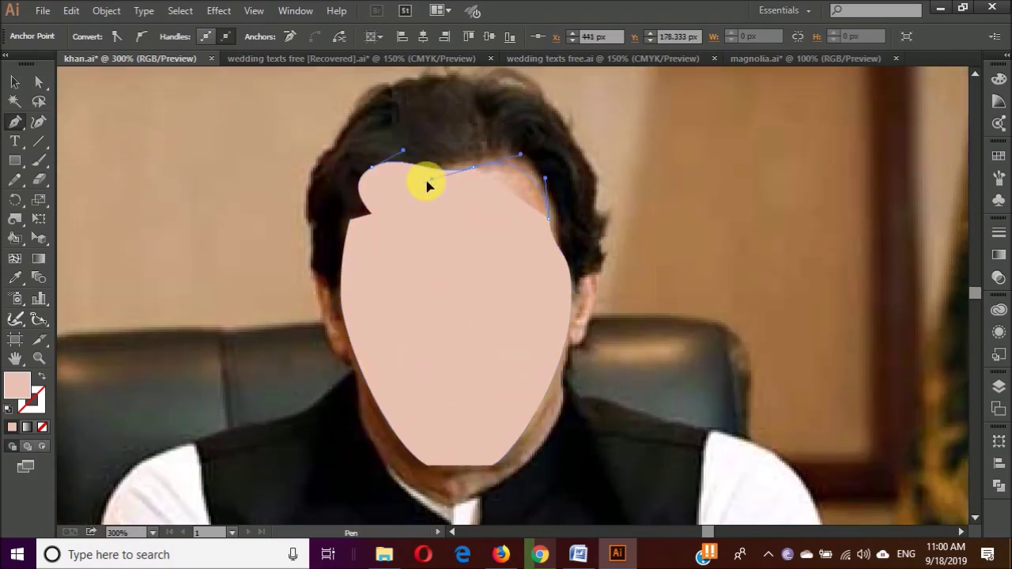
- Reshape the curve along the face outline's right edge
key(ctrl+minus)
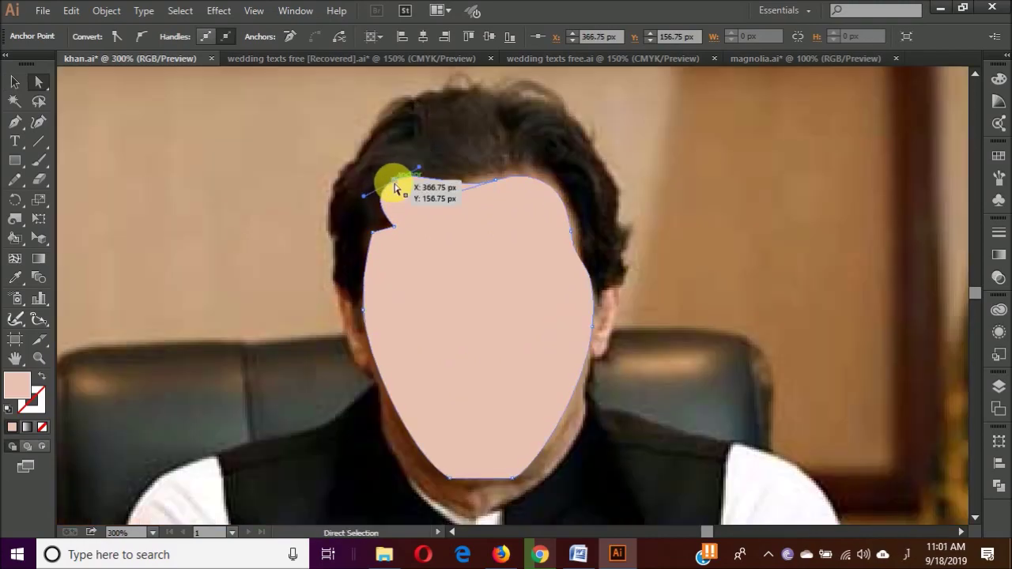
key(ctrl+minus)
scroll(456, 188, up, 2)
drag(525, 235, 529, 232)
scroll(499, 389, down, 1)
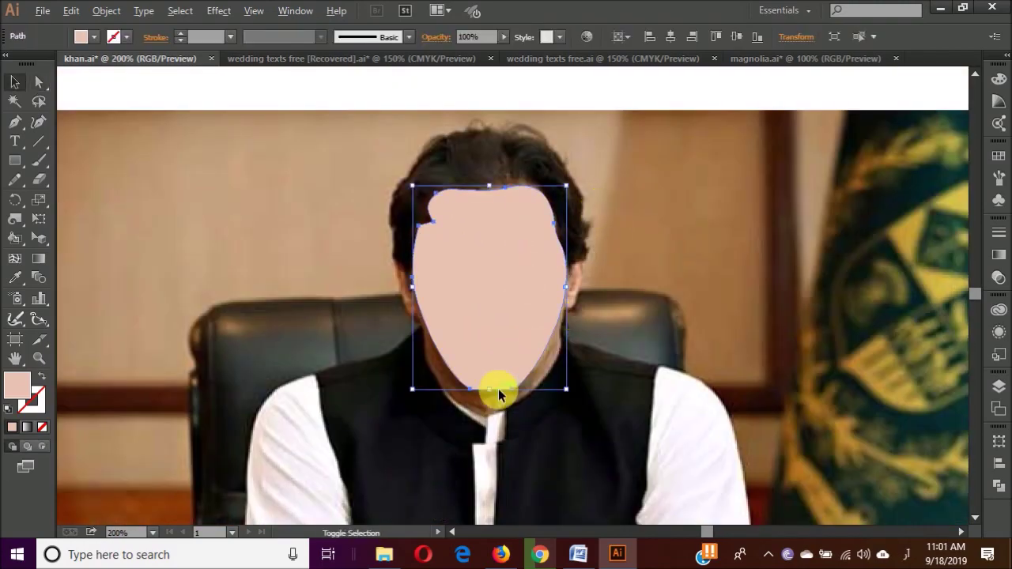
- Convert the chin anchor to a smooth point and reshape the chin curve
scroll(459, 407, up, 2)
click(584, 431)
scroll(459, 399, up, 1)
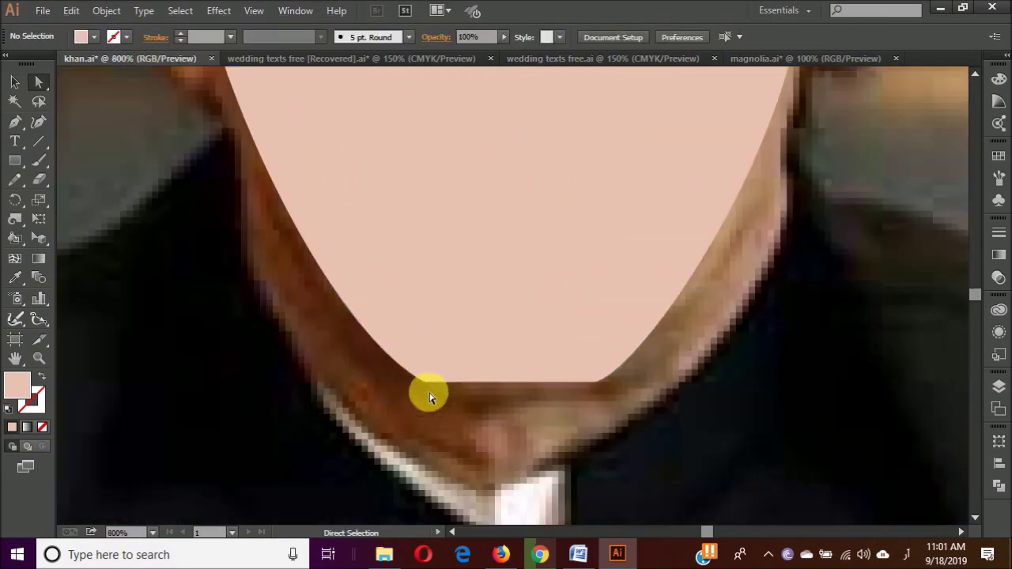
click(428, 385)
click(141, 36)
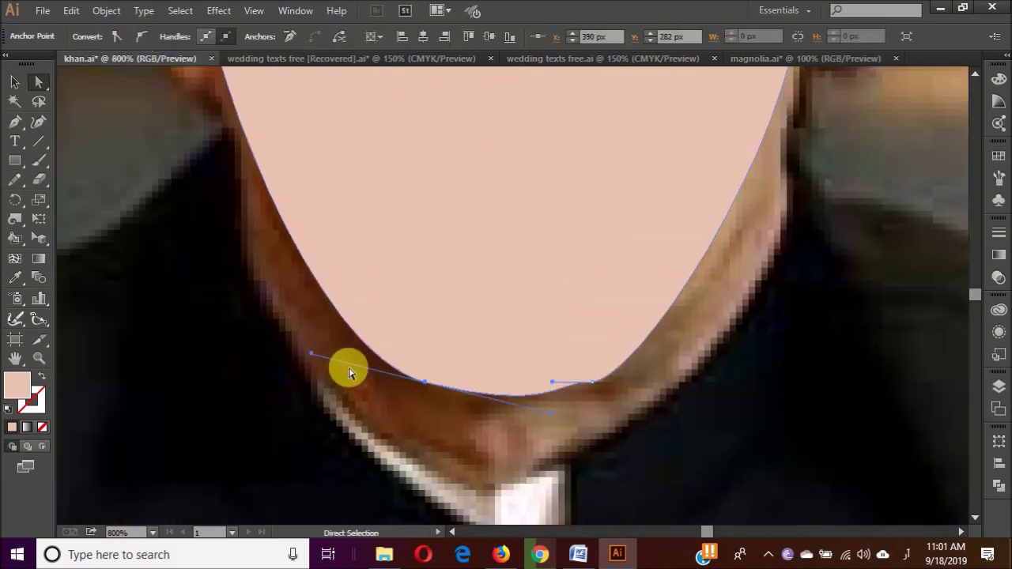
drag(435, 393, 312, 330)
scroll(315, 308, down, 1)
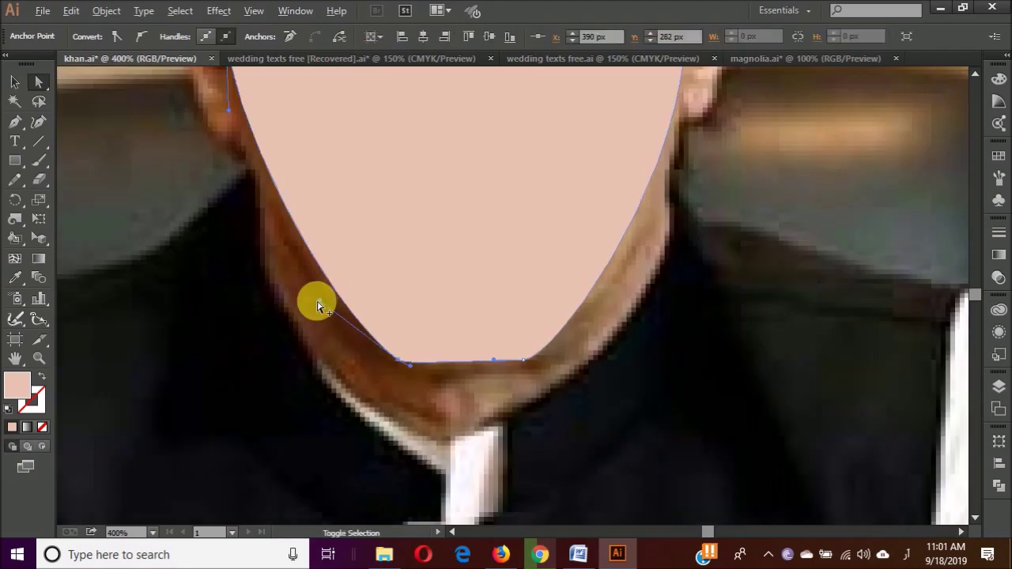
click(436, 340)
scroll(433, 340, up, 2)
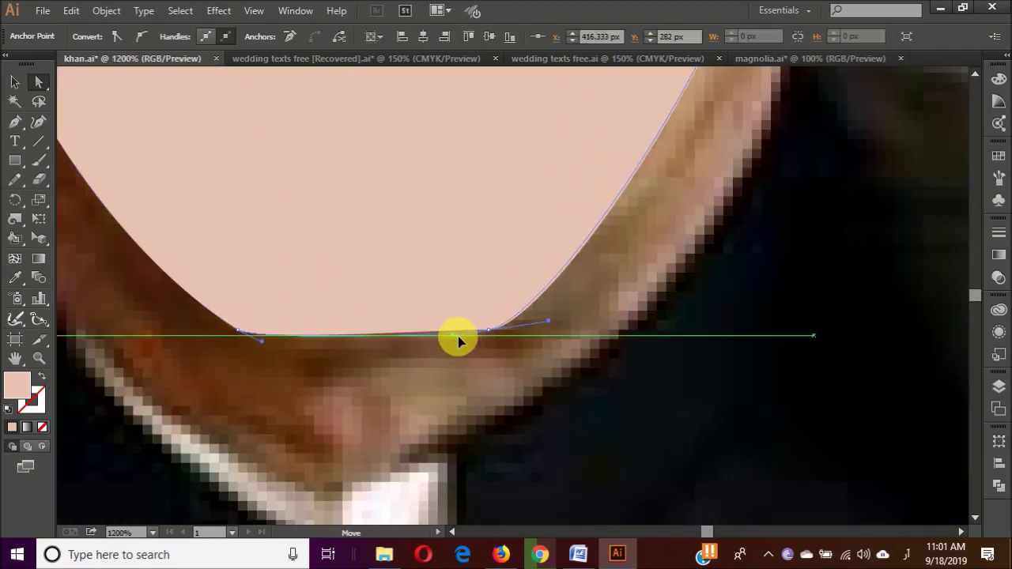
scroll(469, 336, down, 2)
- Remove the face shape's fill and give it a white 0.25 pt stroke
key(slash)
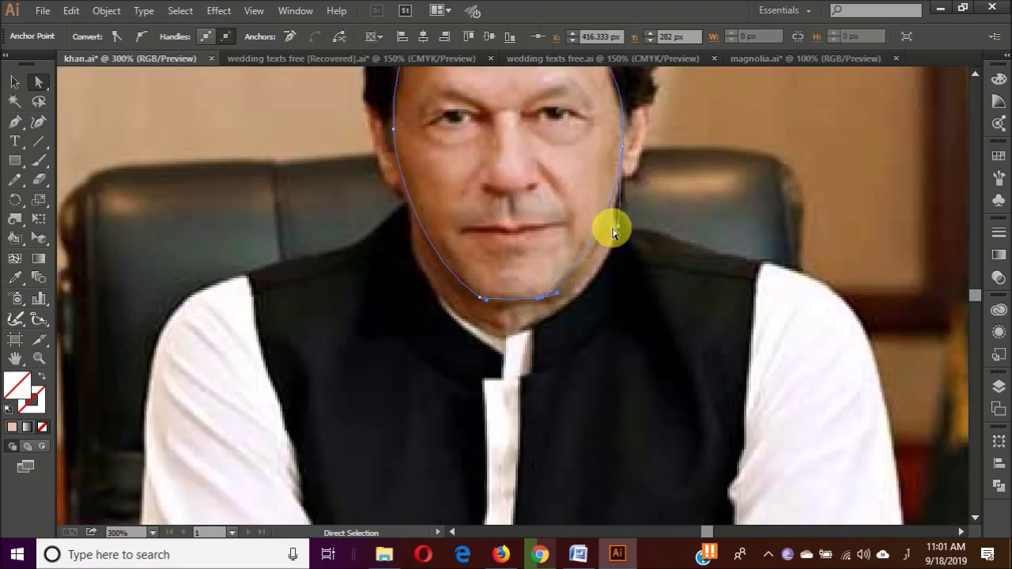
scroll(533, 271, up, 2)
scroll(581, 244, up, 1)
key(v)
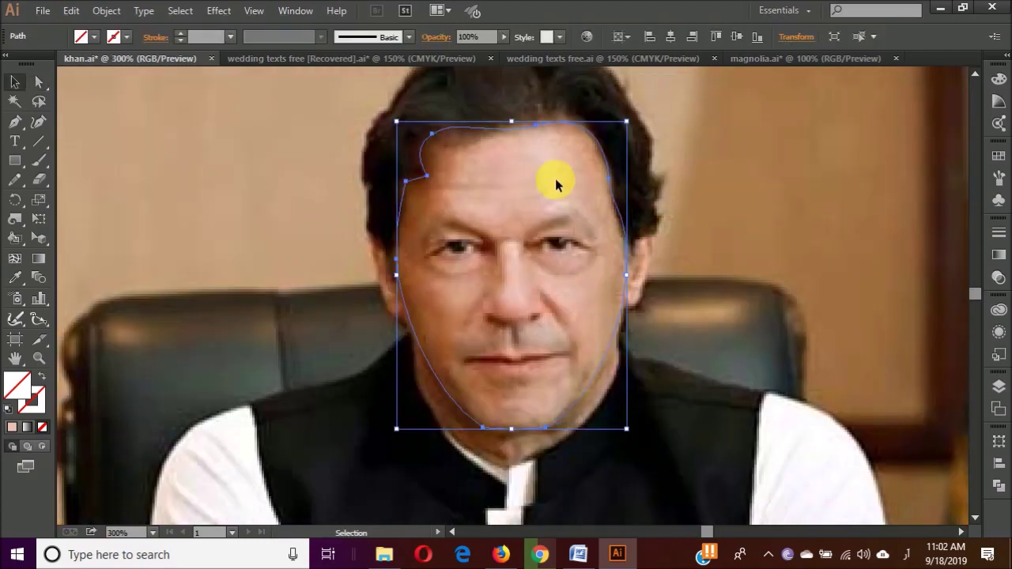
click(230, 38)
click(238, 67)
click(113, 37)
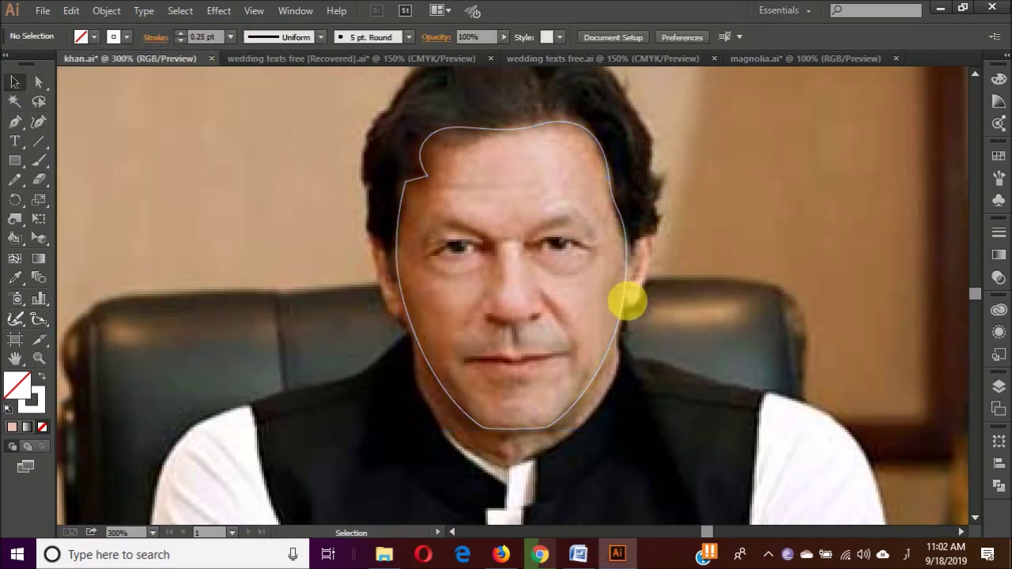
- Draw the right ear outline with the Pen, curving it back toward the cheek
scroll(475, 293, up, 1)
click(651, 303)
key(p)
scroll(651, 297, up, 2)
scroll(644, 273, down, 1)
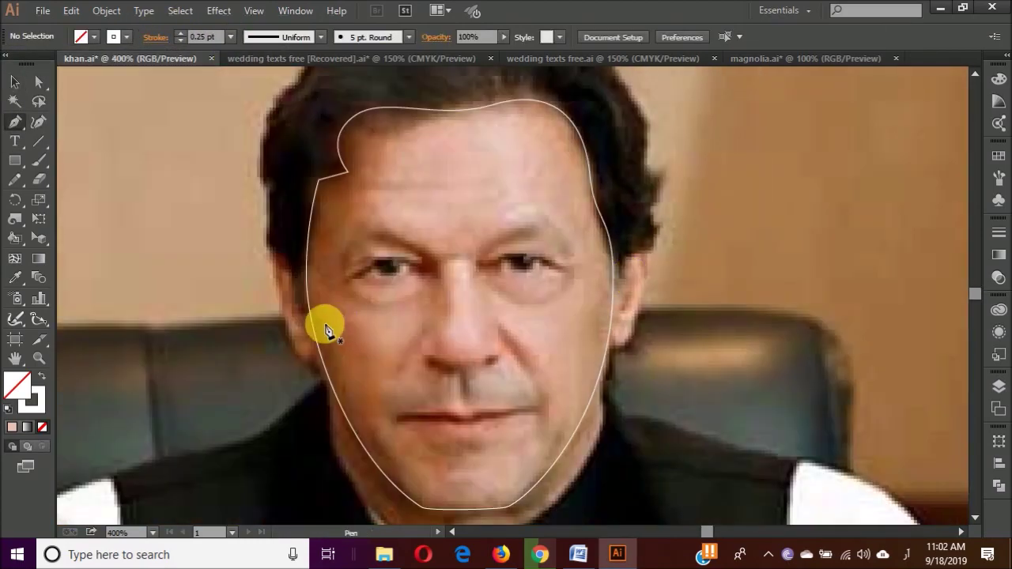
mouse_move(615, 281)
mouse_down()
mouse_move(655, 339)
mouse_move(610, 339)
mouse_up()
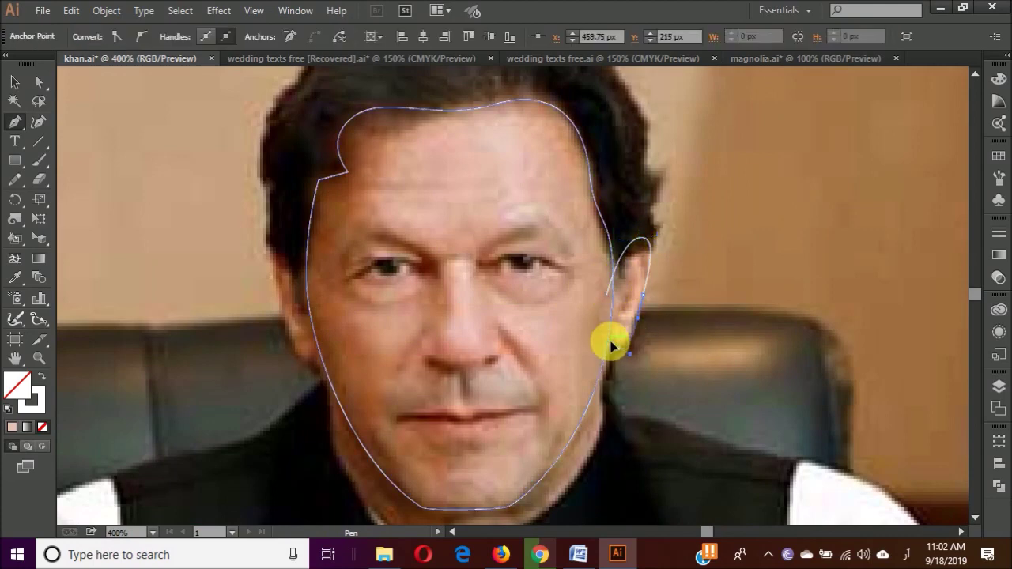
key(ctrl+z)
drag(647, 241, 643, 242)
mouse_move(649, 280)
mouse_down()
mouse_move(651, 311)
mouse_move(625, 356)
mouse_up()
key(v)
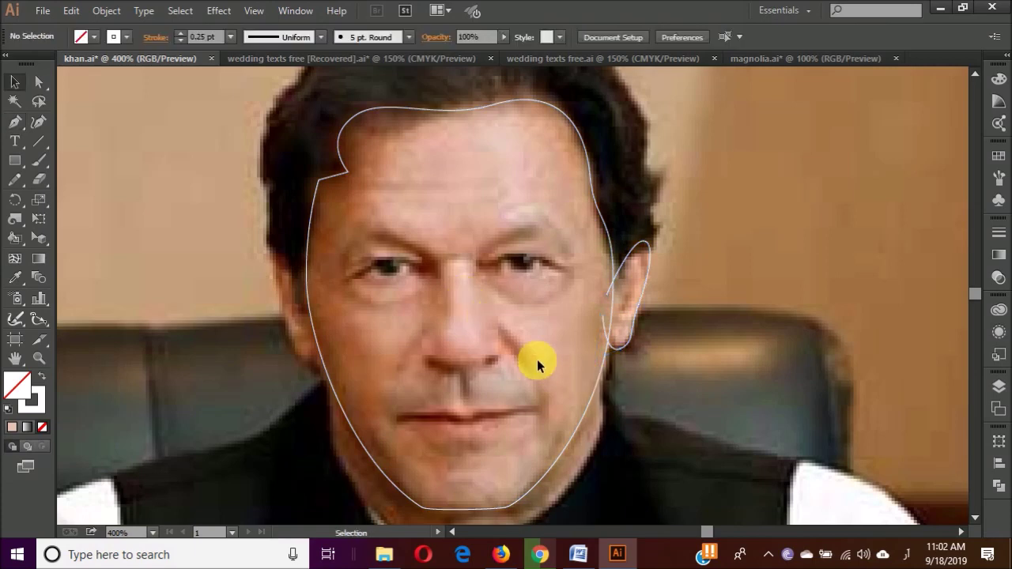
- Reflect a copy of the ear and move it to the left side of the face
click(440, 328)
key(o)
key(Return)
key(Return)
mouse_move(441, 323)
mouse_down()
mouse_move(350, 266)
mouse_move(298, 314)
mouse_up()
key(ctrl+a)
key(ctrl+shift+F9)
click(701, 316)
- Adjust where the right ear joins the face and fit the small path onto the left ear
scroll(682, 314, up, 1)
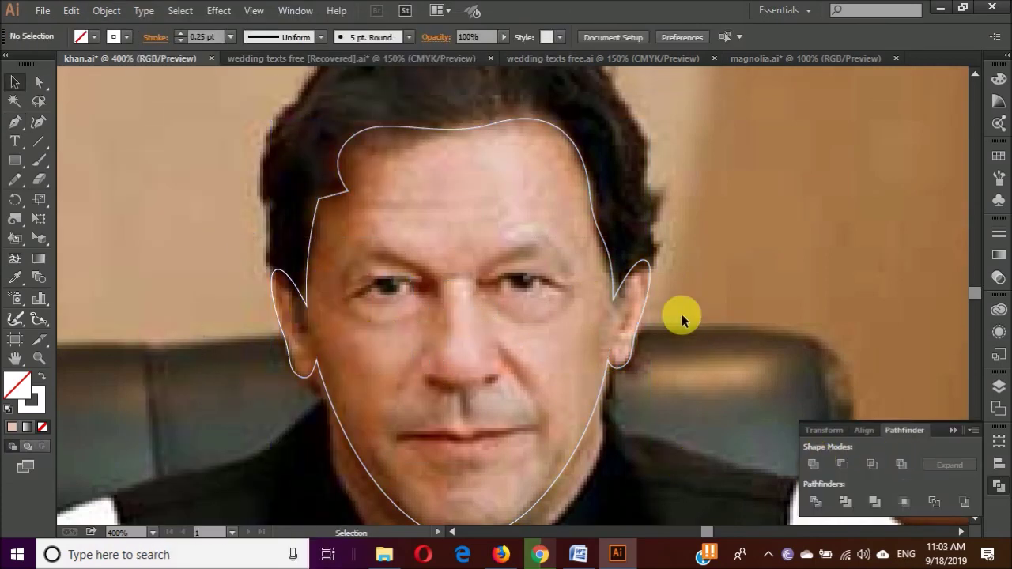
scroll(625, 309, up, 2)
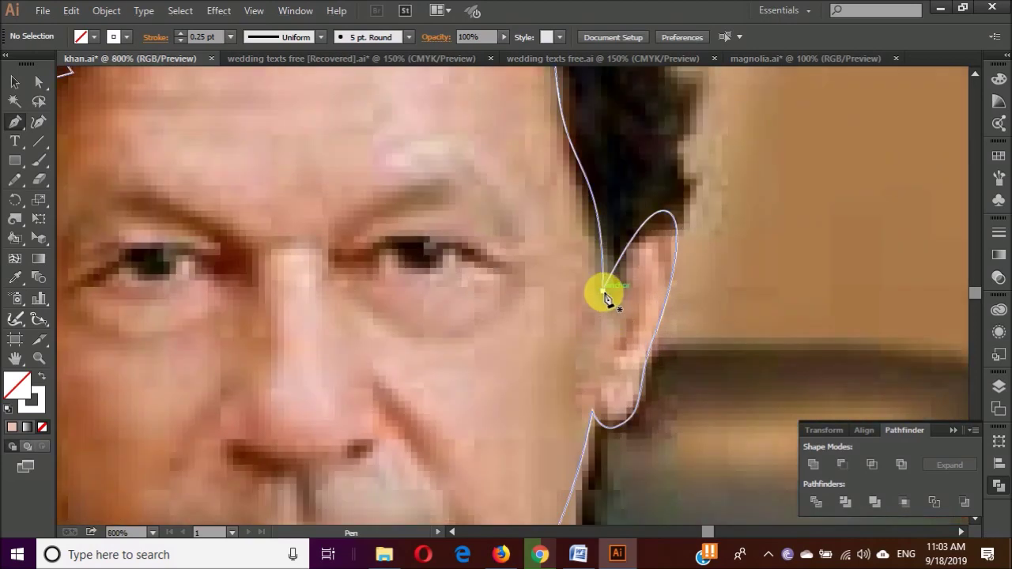
mouse_move(606, 297)
mouse_down()
mouse_move(617, 334)
mouse_move(587, 413)
mouse_up()
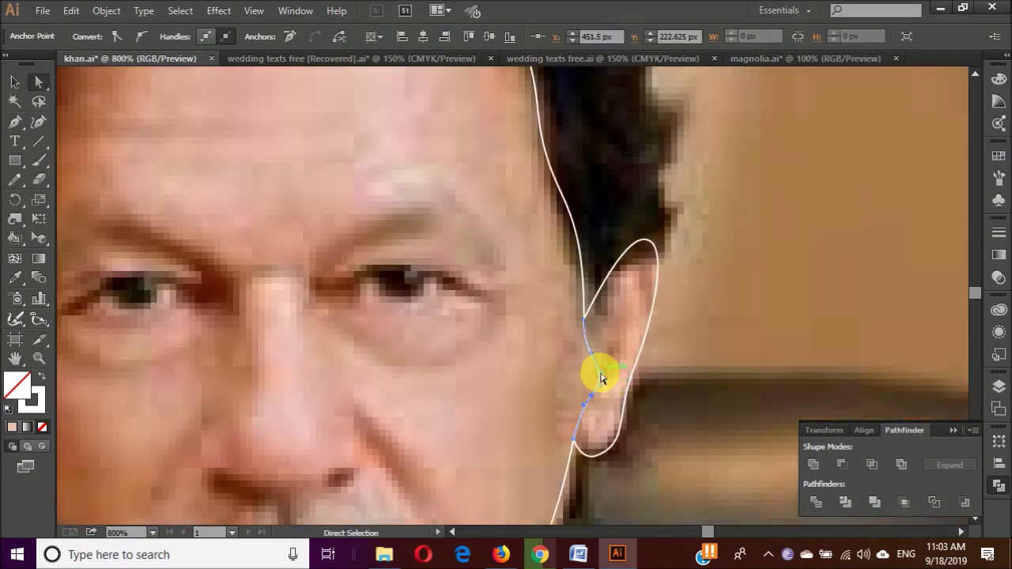
drag(594, 348, 592, 391)
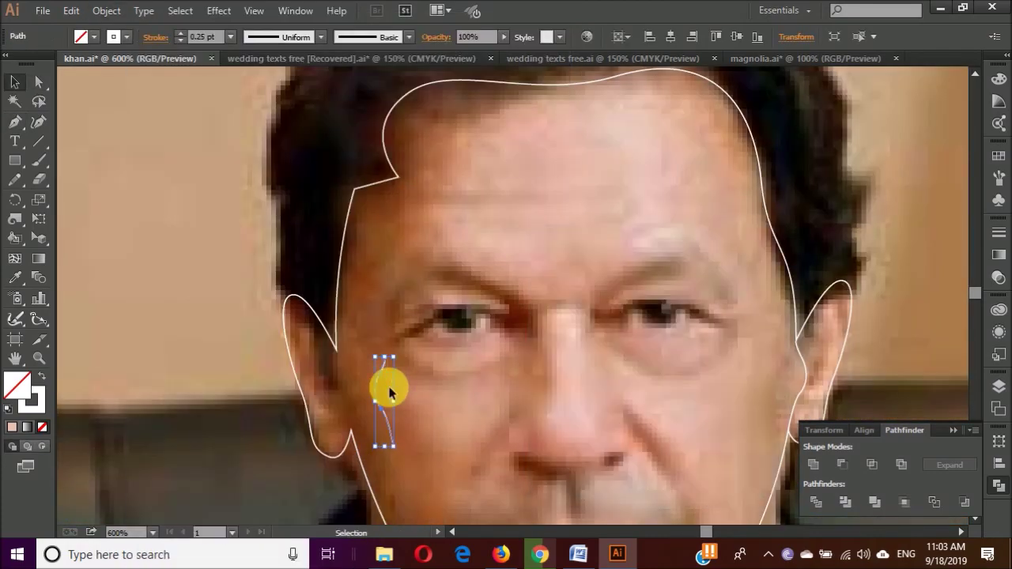
mouse_move(389, 393)
mouse_down()
mouse_move(338, 368)
mouse_move(350, 443)
mouse_up()
key(ctrl+equal)
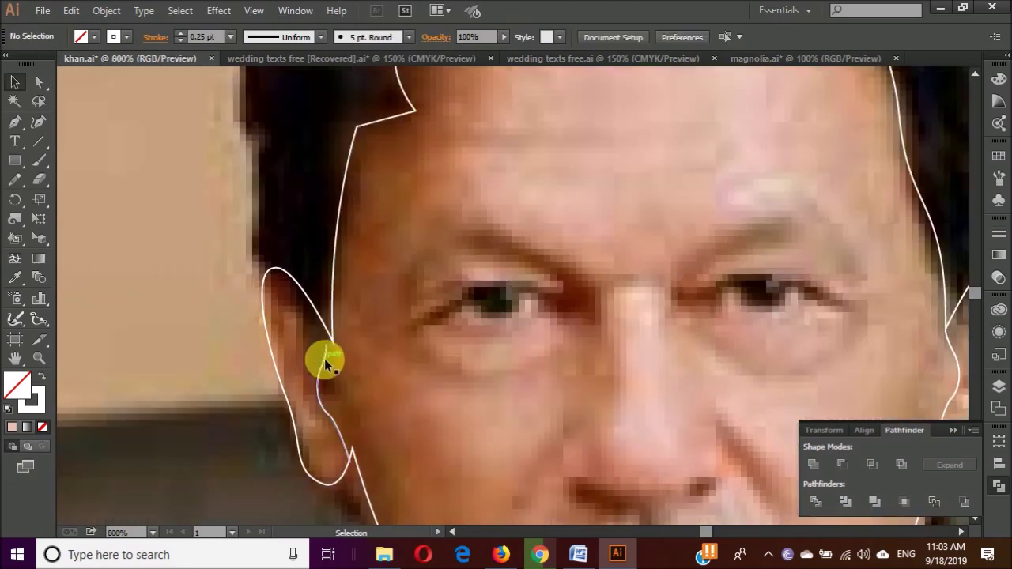
drag(324, 357, 332, 369)
click(360, 376)
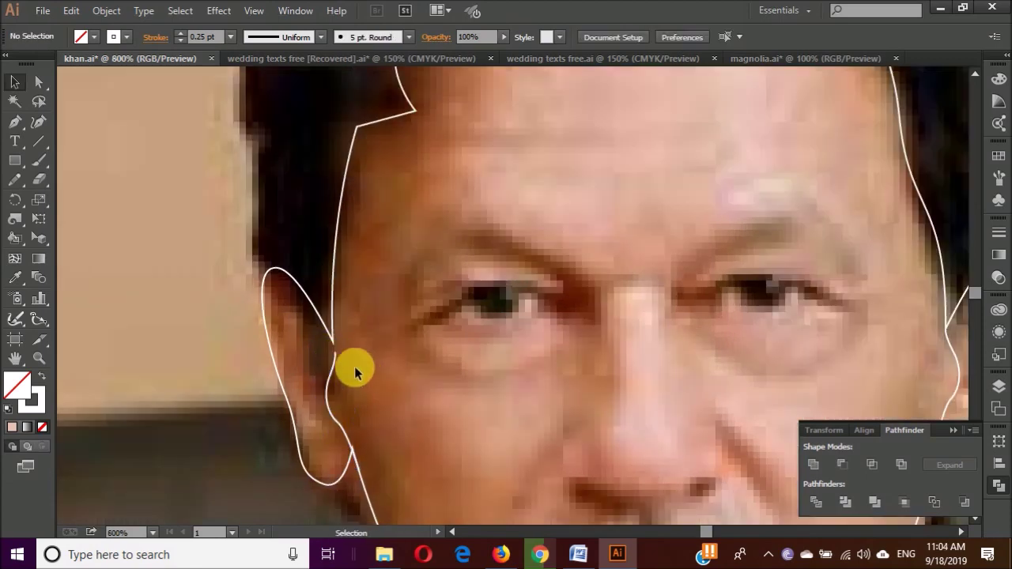
- Nudge the left ear's anchors with Direct Selection so it fits the face
key(a)
click(328, 351)
drag(359, 461, 361, 452)
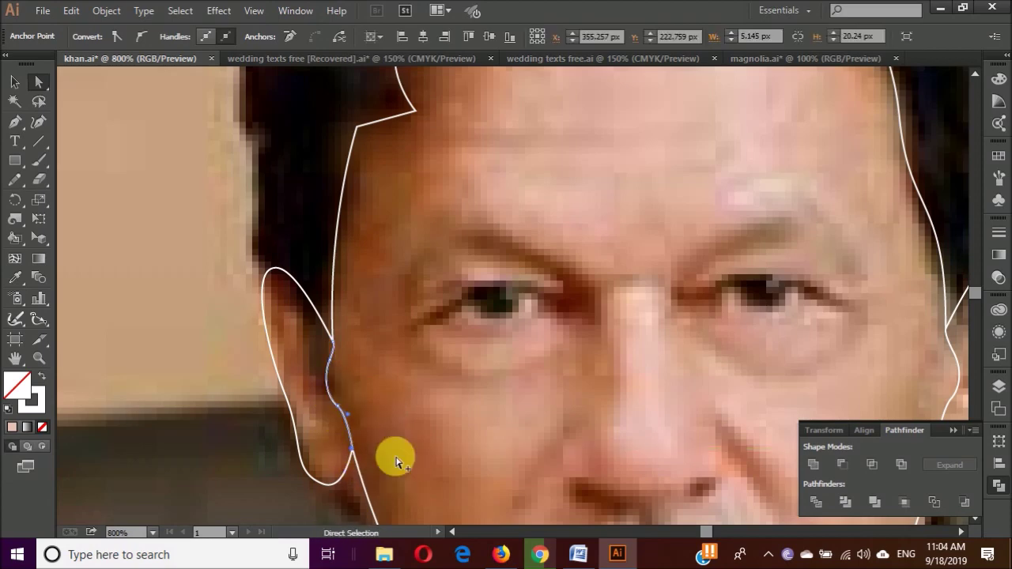
key(ctrl+minus)
key(ctrl+minus)
key(ctrl+minus)
key(ctrl+minus)
key(p)
key(ctrl+equal)
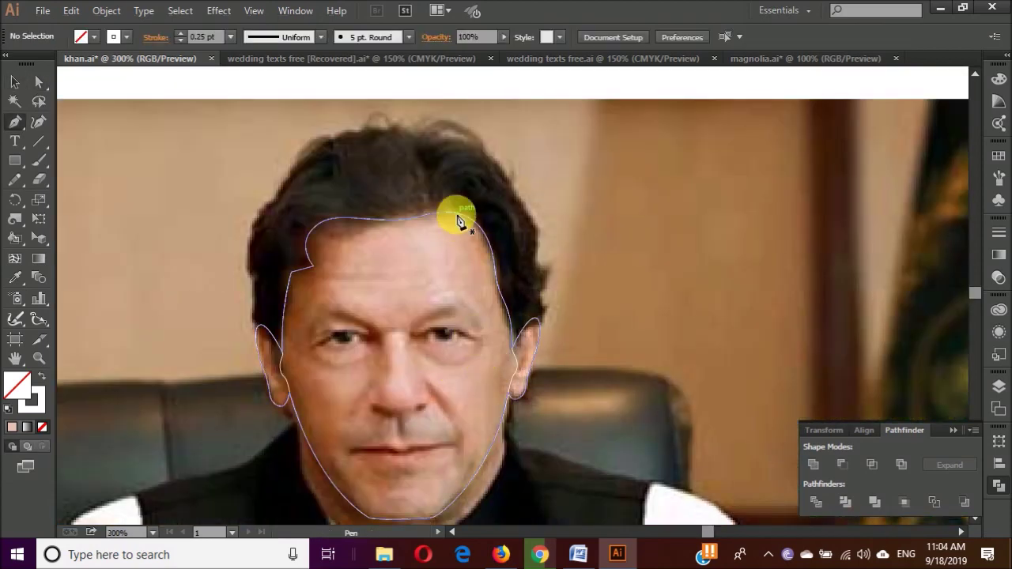
- Draw a curved line down the right jaw, extending it below the chin
scroll(475, 241, down, 3)
drag(461, 246, 465, 369)
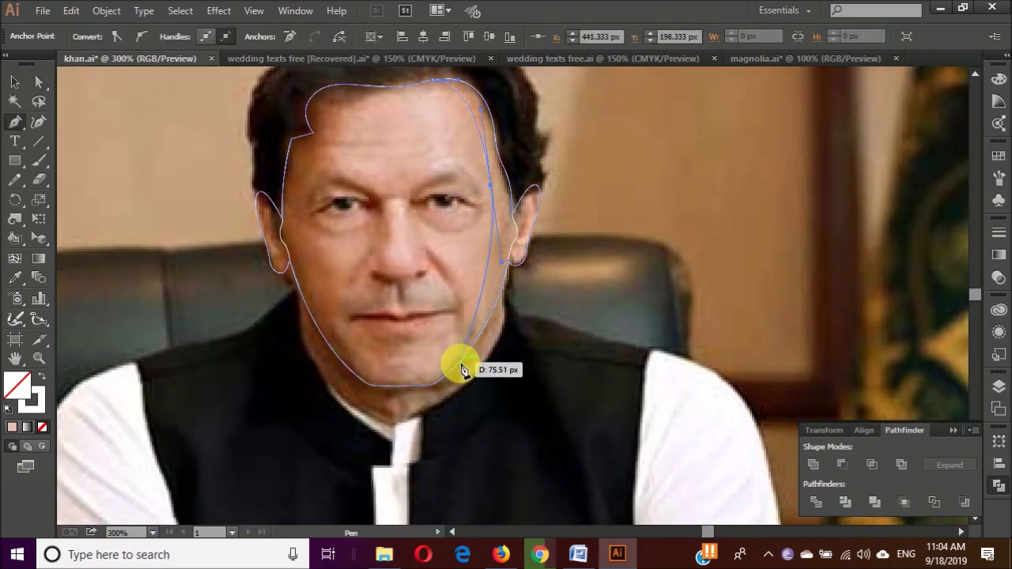
key(ctrl+equal)
key(ctrl+equal)
mouse_move(474, 289)
mouse_down()
mouse_move(411, 431)
mouse_move(331, 449)
mouse_up()
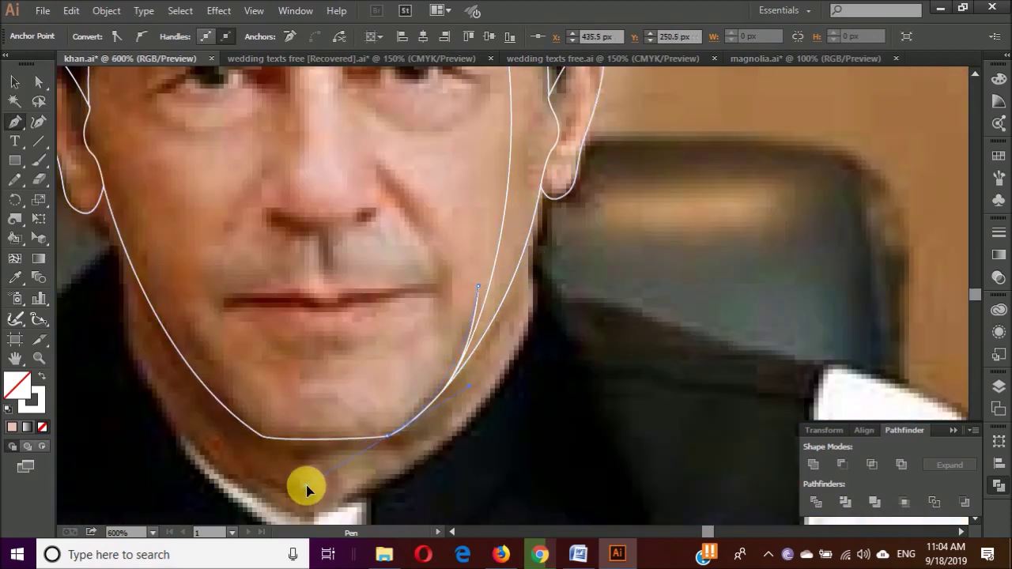
drag(346, 497, 462, 475)
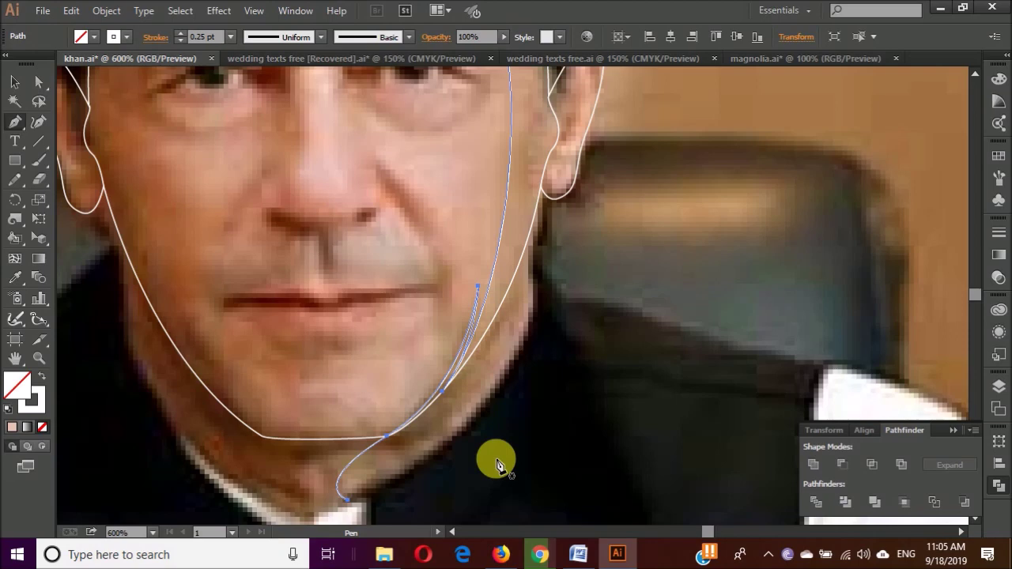
scroll(532, 322, down, 2)
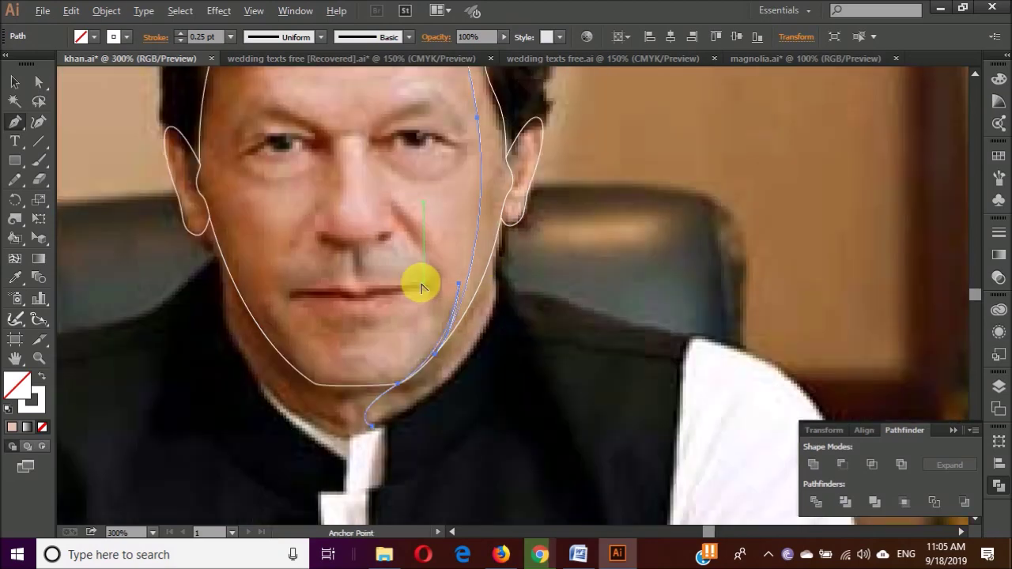
- Trace the inner outline from the forehead down the left cheek and around the chin
drag(348, 137, 299, 184)
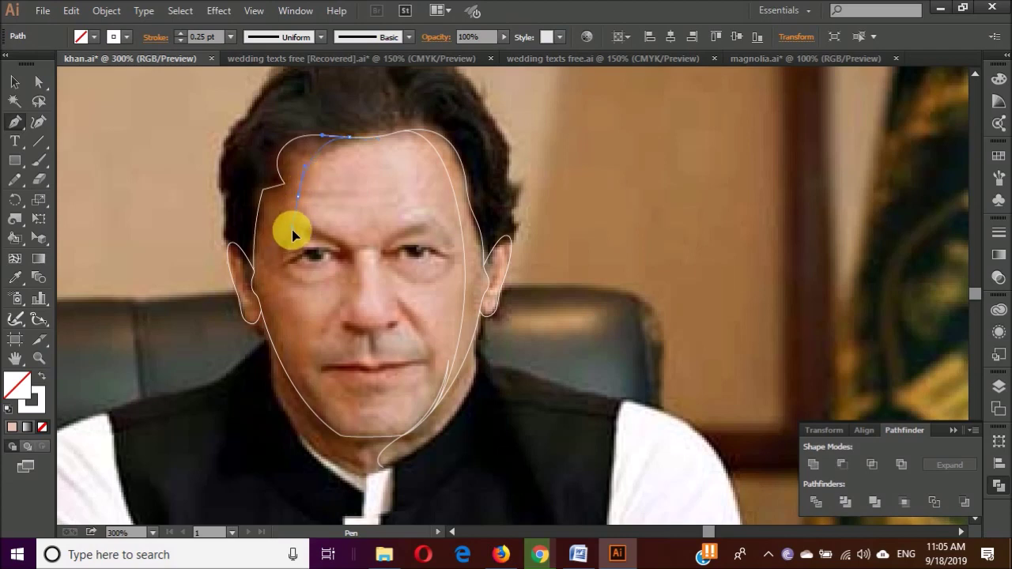
click(292, 230)
scroll(292, 230, down, 2)
drag(295, 318, 328, 323)
drag(340, 360, 386, 406)
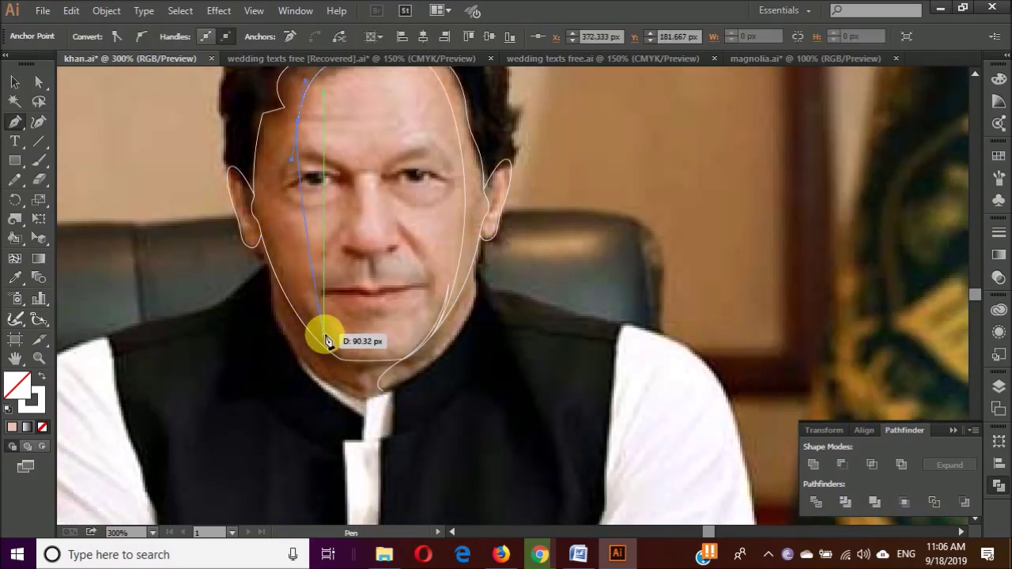
mouse_move(395, 412)
mouse_down()
mouse_move(308, 324)
mouse_move(355, 388)
mouse_up()
key(ctrl+minus)
scroll(430, 384, up, 1)
scroll(328, 293, up, 3)
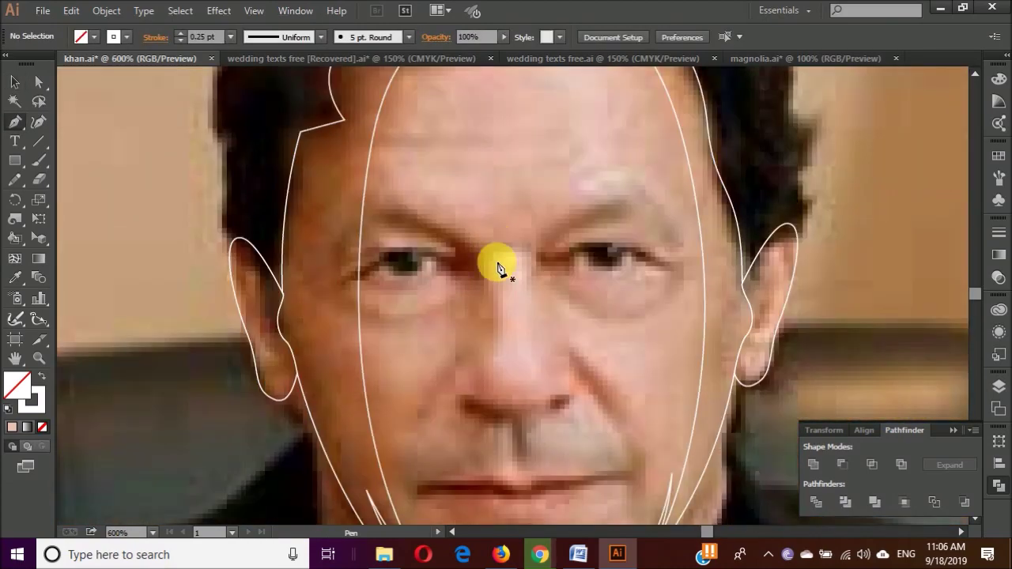
- Trace the pointed eyebrow curve over the left eye, from inner brow to outer end
scroll(459, 251, up, 1)
click(528, 309)
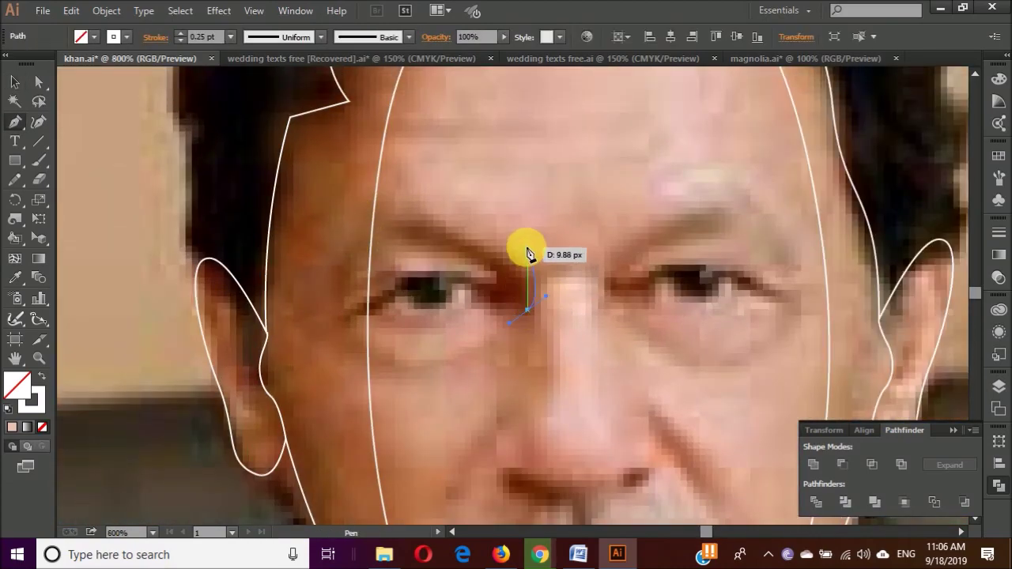
drag(530, 273, 520, 261)
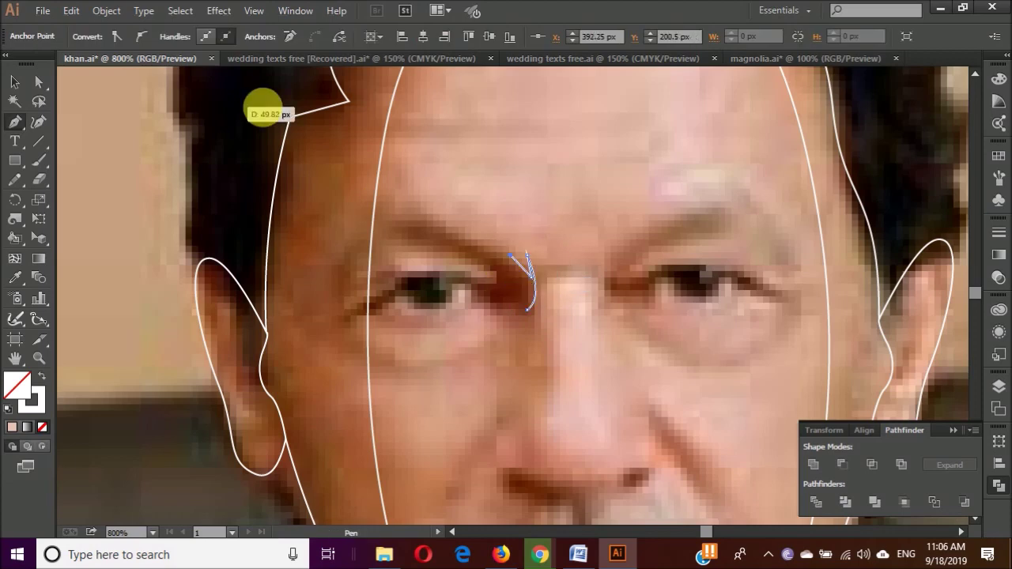
key(ctrl+plus)
click(599, 311)
mouse_move(365, 220)
mouse_down()
mouse_move(378, 243)
mouse_move(416, 238)
mouse_move(260, 325)
mouse_move(356, 329)
mouse_move(407, 294)
mouse_up()
key(ctrl+minus)
scroll(396, 330, down, 1)
drag(301, 282, 243, 327)
scroll(273, 324, up, 1)
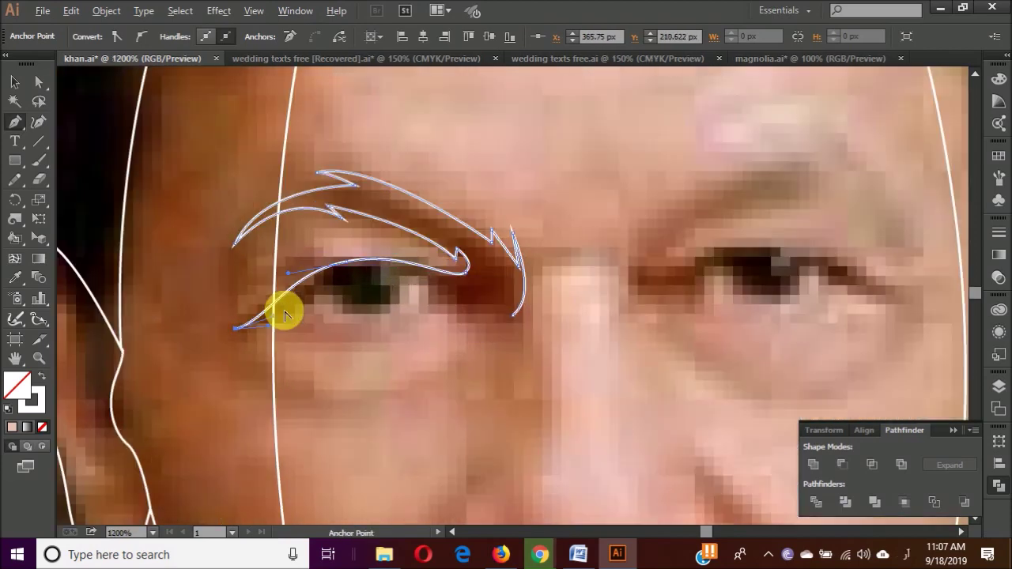
drag(273, 324, 287, 304)
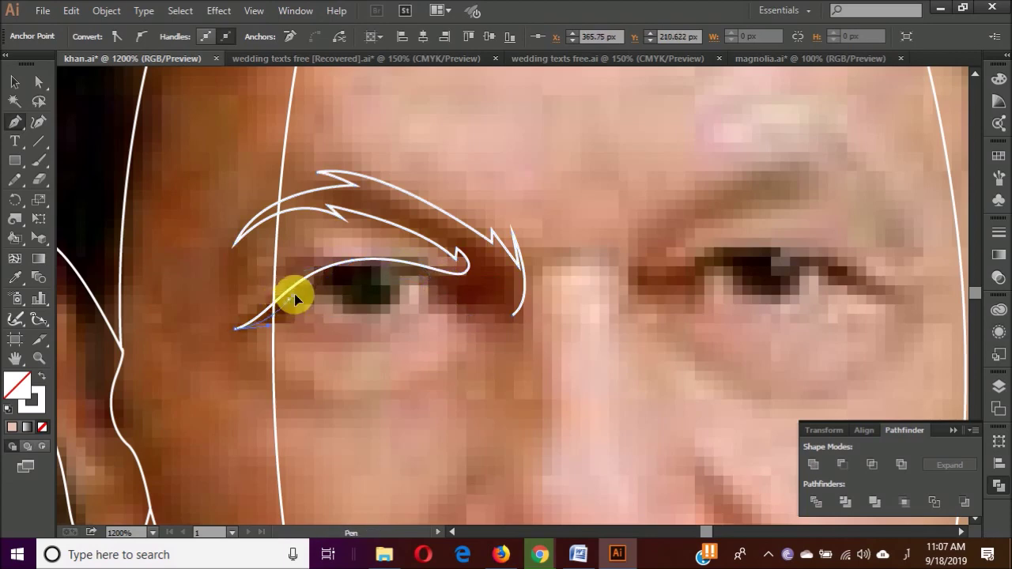
- Draw the upper eyelid curve toward the eye's inner corner
mouse_move(393, 270)
mouse_down()
mouse_move(449, 291)
mouse_move(437, 315)
mouse_move(366, 327)
mouse_up()
drag(481, 314, 515, 314)
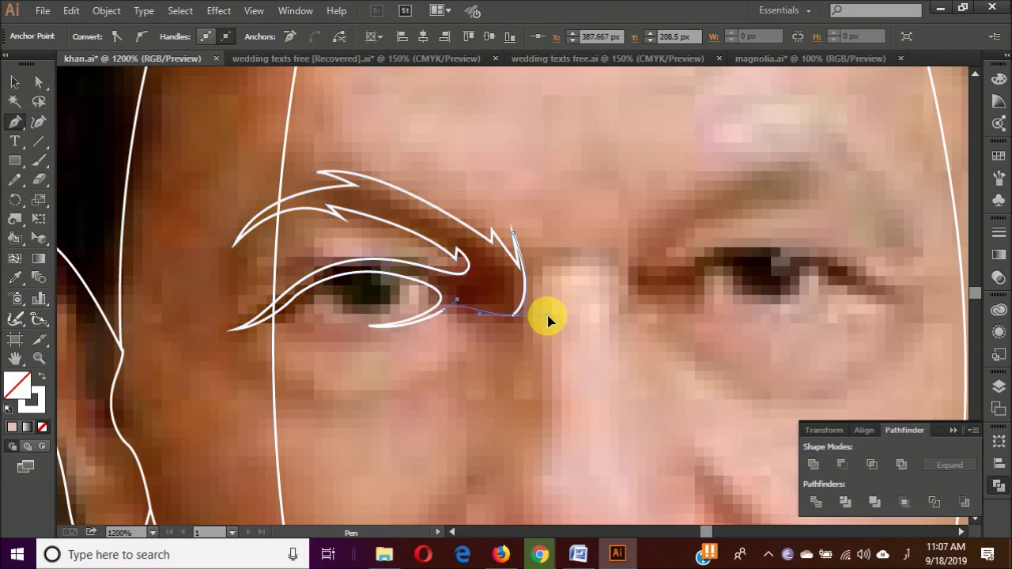
key(ctrl+minus)
key(ctrl+plus)
key(ctrl+minus)
key(ctrl+plus)
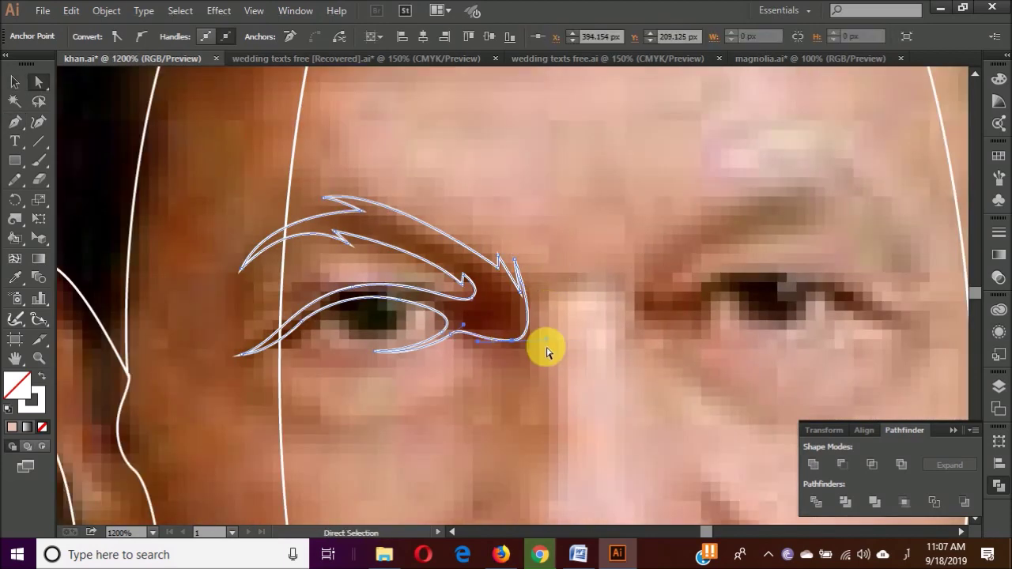
ctrl+click(547, 335)
key(ctrl+minus)
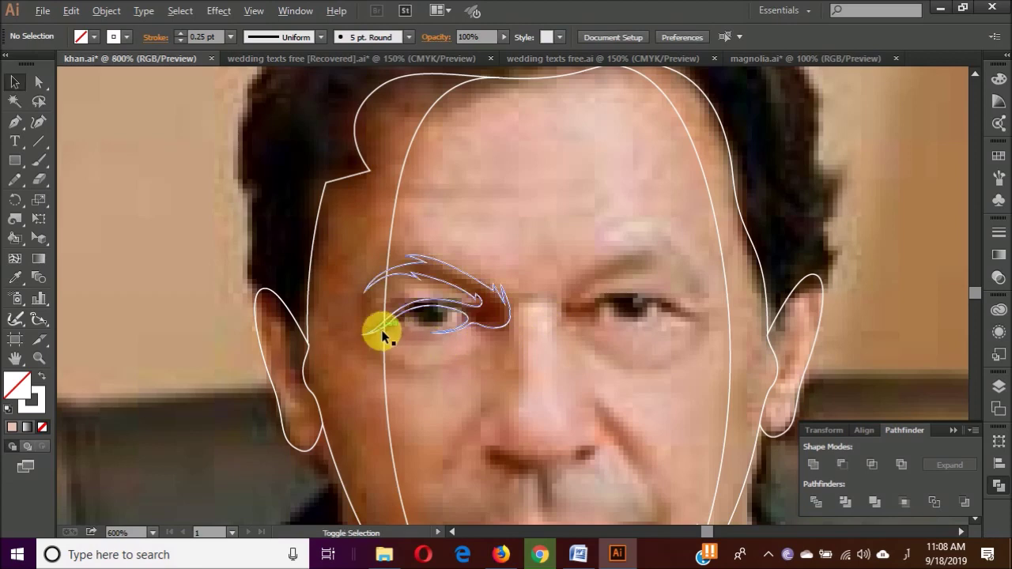
key(ctrl+plus)
- Move the eye path's end anchor so it meets the lid
ctrl+click(361, 334)
key(ctrl+plus)
drag(338, 354, 373, 342)
key(ctrl+plus)
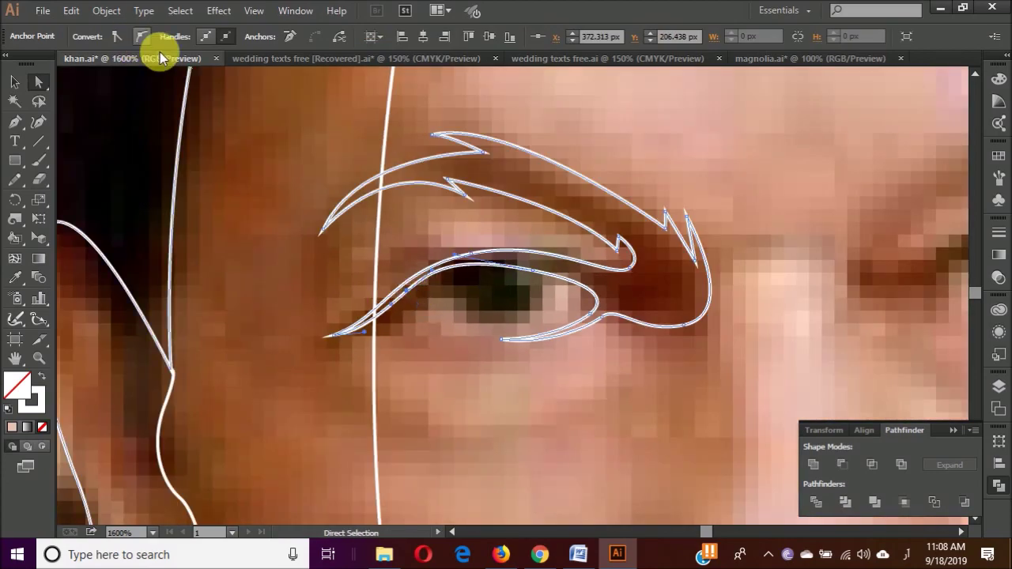
alt+scroll(427, 293, up, 1)
alt+scroll(459, 377, down, 2)
ctrl+click(490, 366)
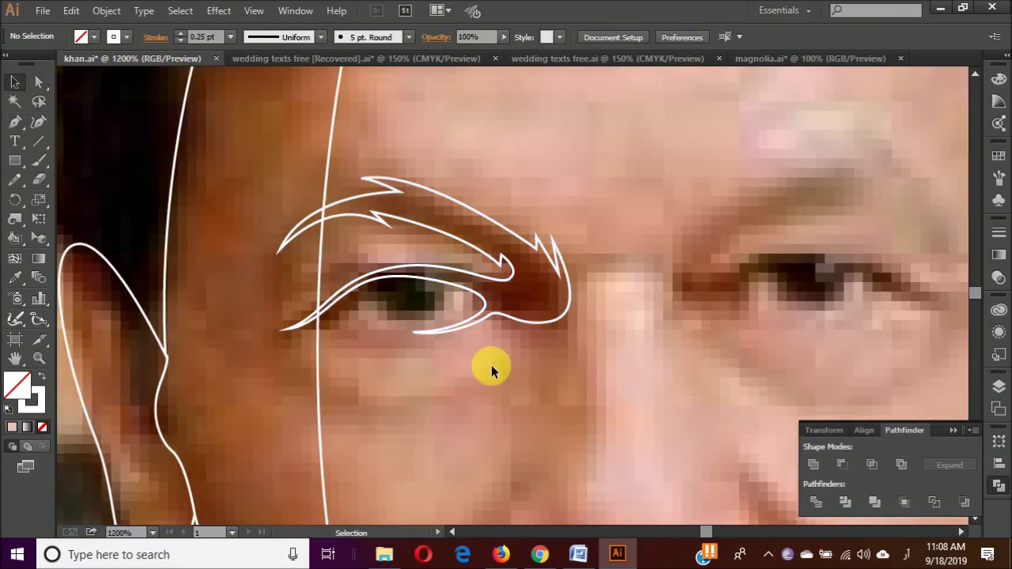
alt+scroll(553, 309, down, 1)
alt+scroll(557, 253, down, 1)
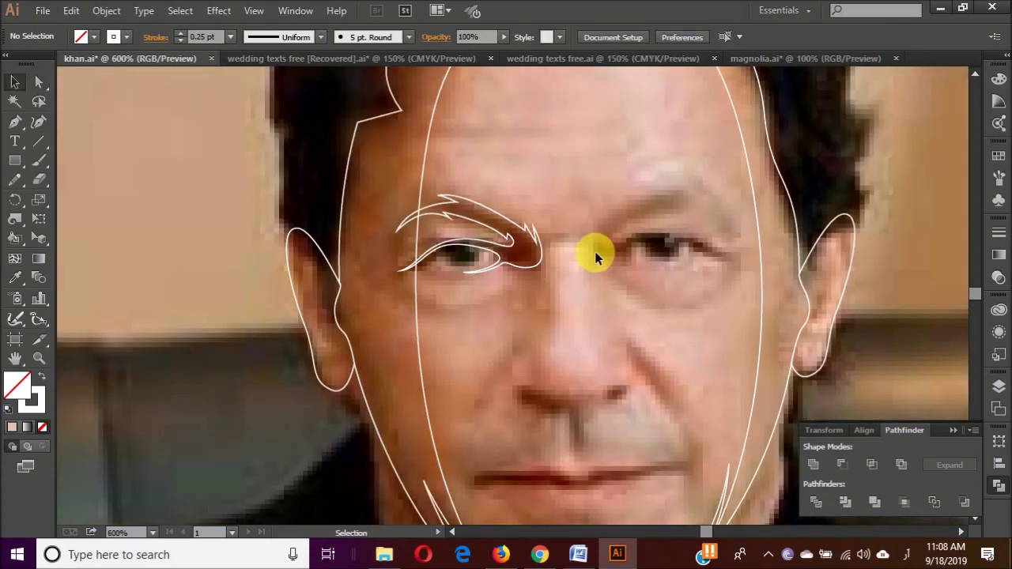
scroll(595, 252, down, 1)
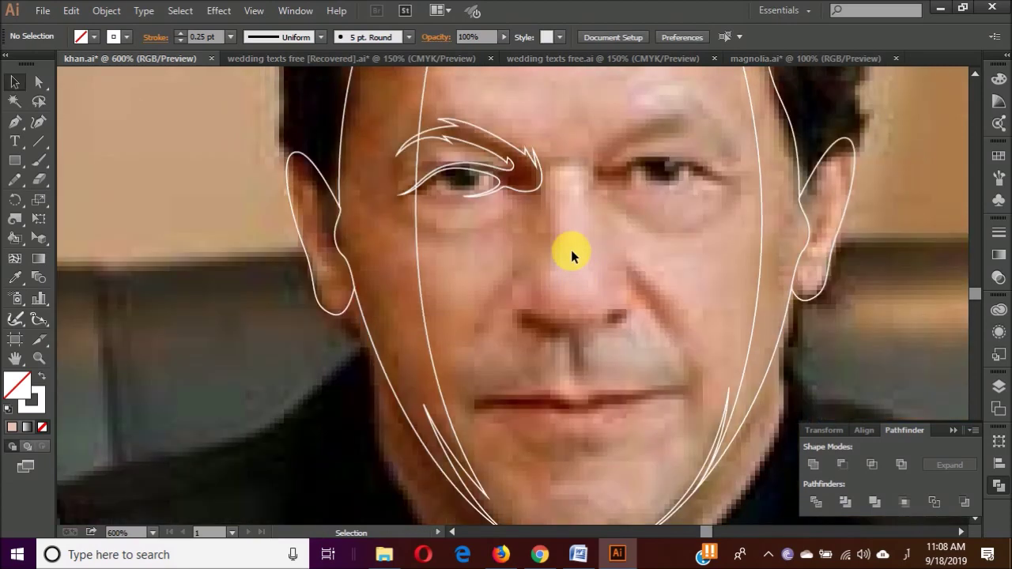
key(p)
alt+scroll(525, 273, up, 1)
alt+scroll(516, 270, up, 1)
- Begin the nose outline at the left nostril, then undo its curves back to the first point
click(507, 280)
drag(515, 335, 559, 340)
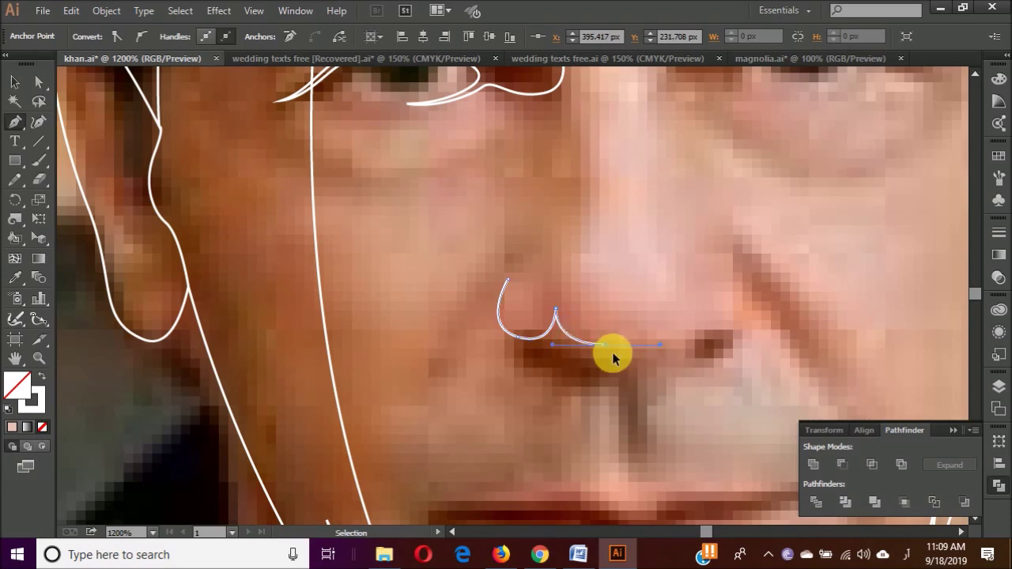
mouse_move(679, 324)
mouse_down()
mouse_move(719, 333)
mouse_move(744, 317)
mouse_up()
alt+scroll(719, 333, down, 1)
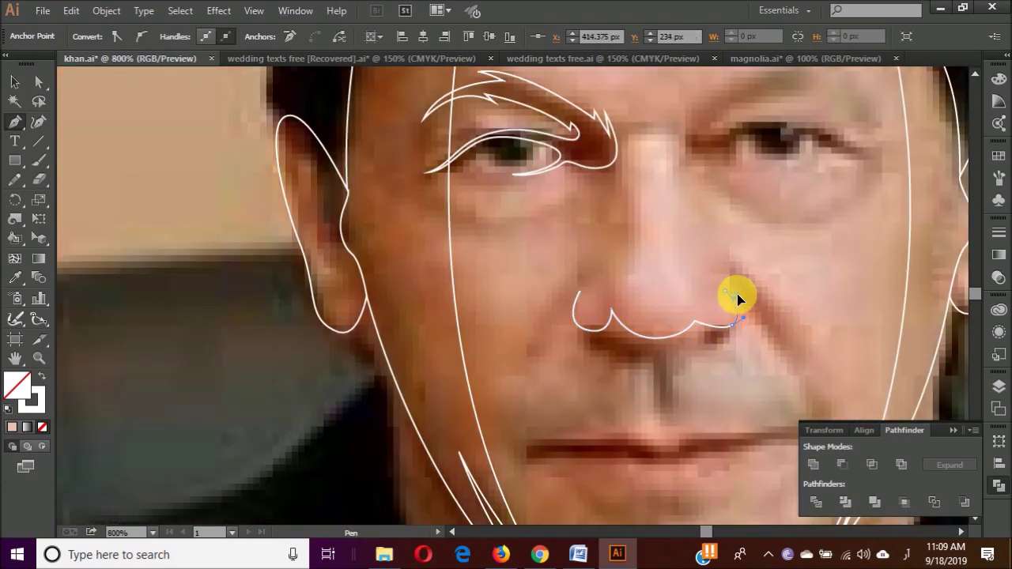
alt+scroll(736, 299, up, 2)
scroll(643, 328, down, 1)
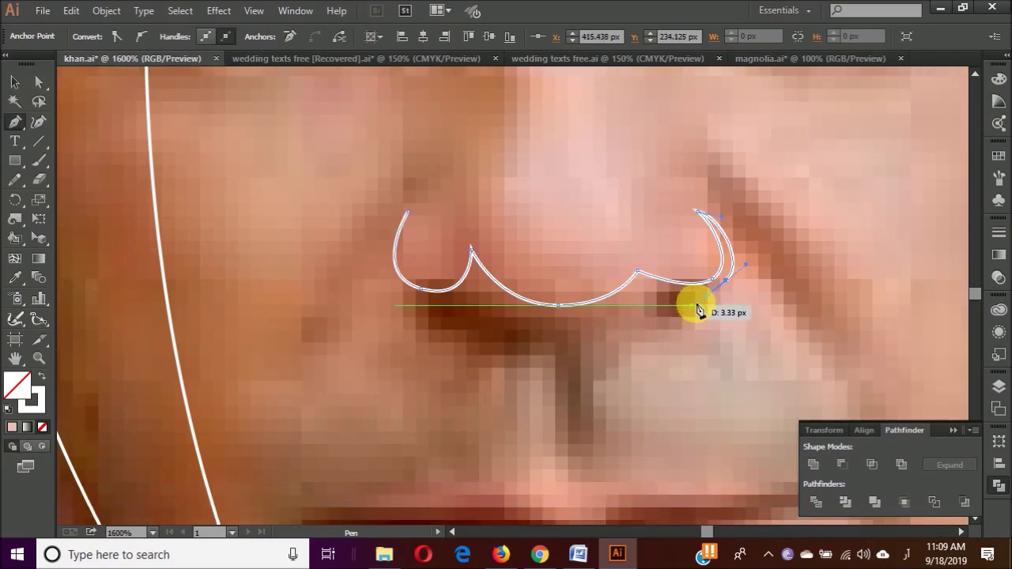
alt+scroll(630, 333, down, 3)
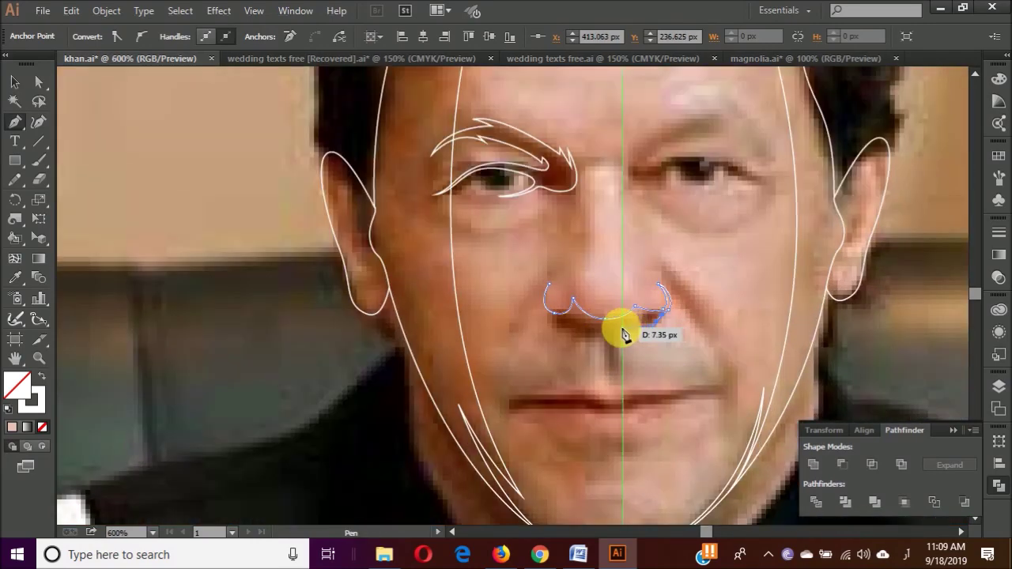
key(ctrl+z)
alt+scroll(570, 326, up, 1)
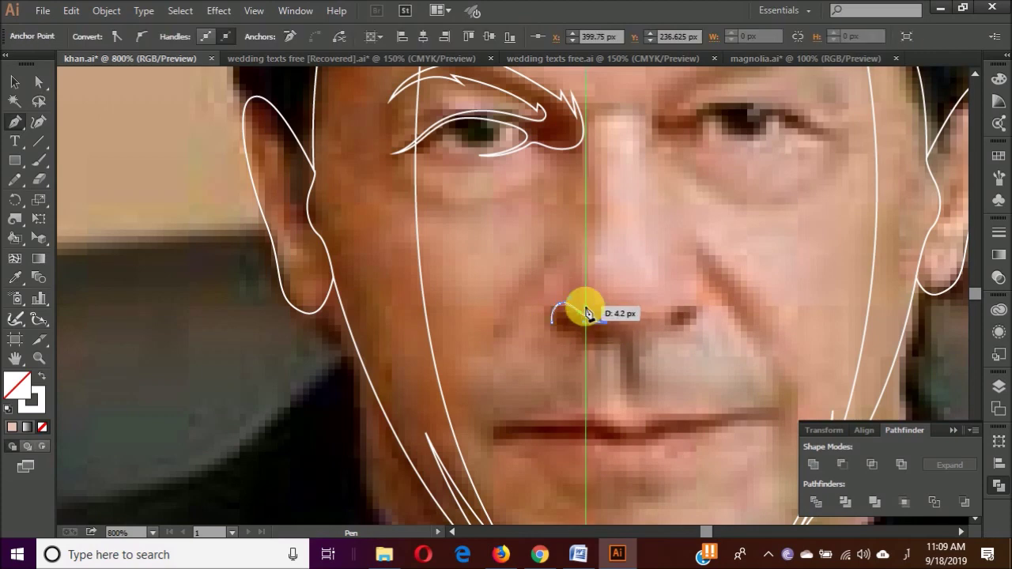
- Redraw the closed nose outline around both nostrils, dipping toward the upper lip
drag(587, 313, 633, 318)
alt+scroll(658, 326, up, 3)
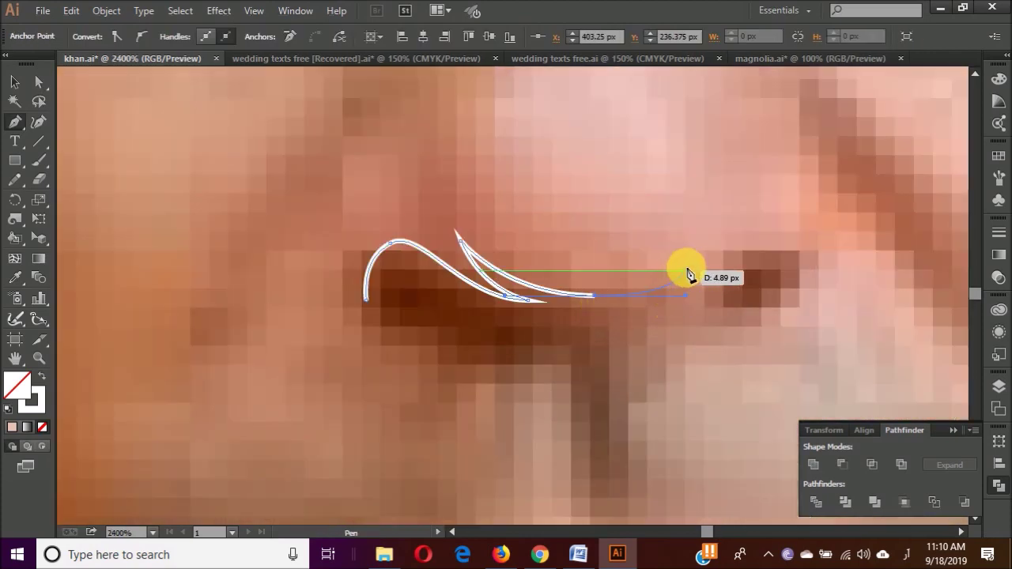
drag(736, 251, 761, 229)
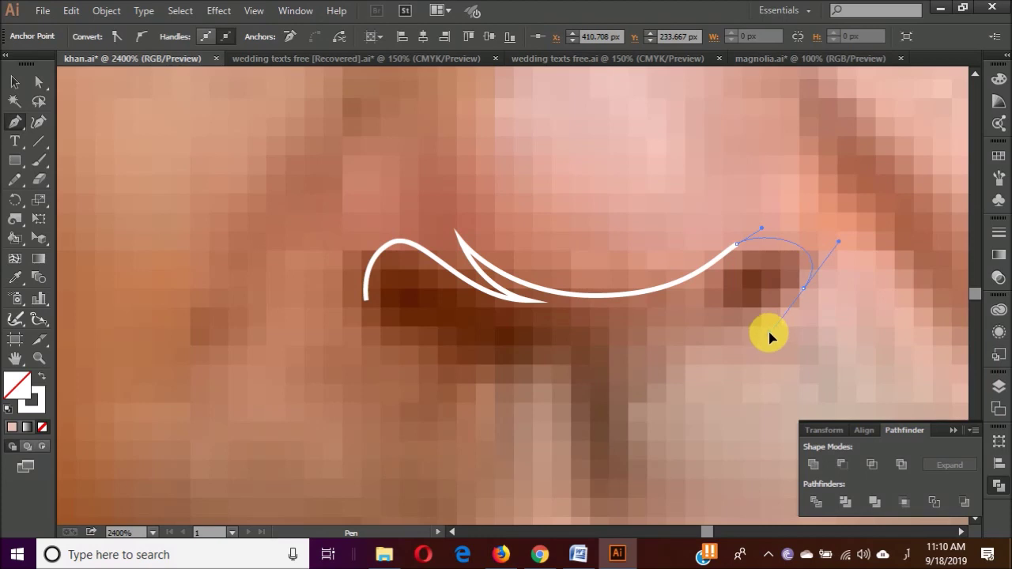
alt+scroll(640, 335, down, 2)
drag(646, 339, 617, 360)
mouse_move(642, 452)
mouse_down()
mouse_move(619, 392)
mouse_move(622, 453)
mouse_move(606, 384)
mouse_up()
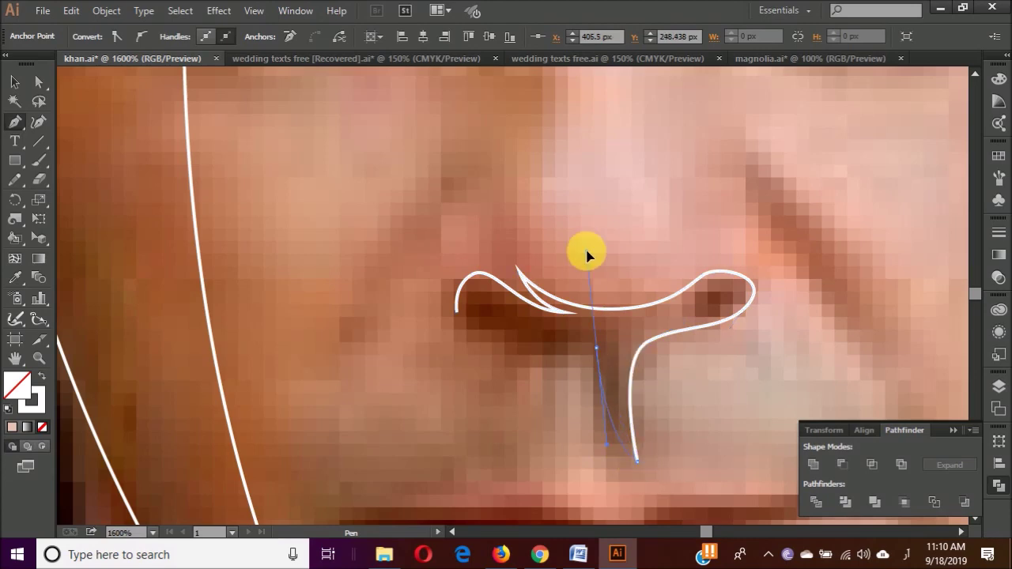
drag(515, 362, 518, 361)
alt+scroll(518, 361, down, 1)
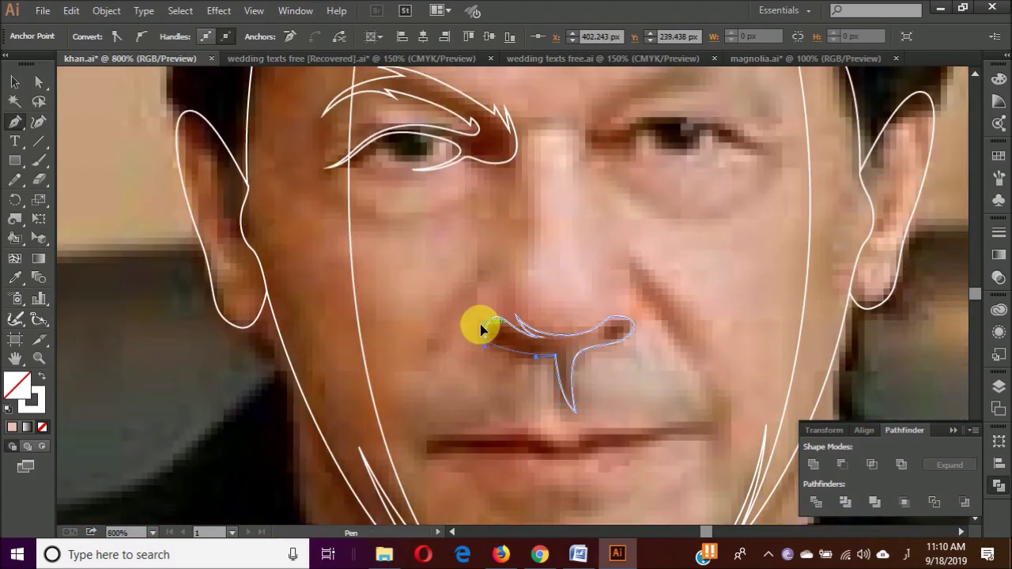
key(v)
- Draw a curved stroke along the left nostril edge
alt+scroll(553, 380, down, 3)
alt+scroll(571, 398, up, 2)
key(p)
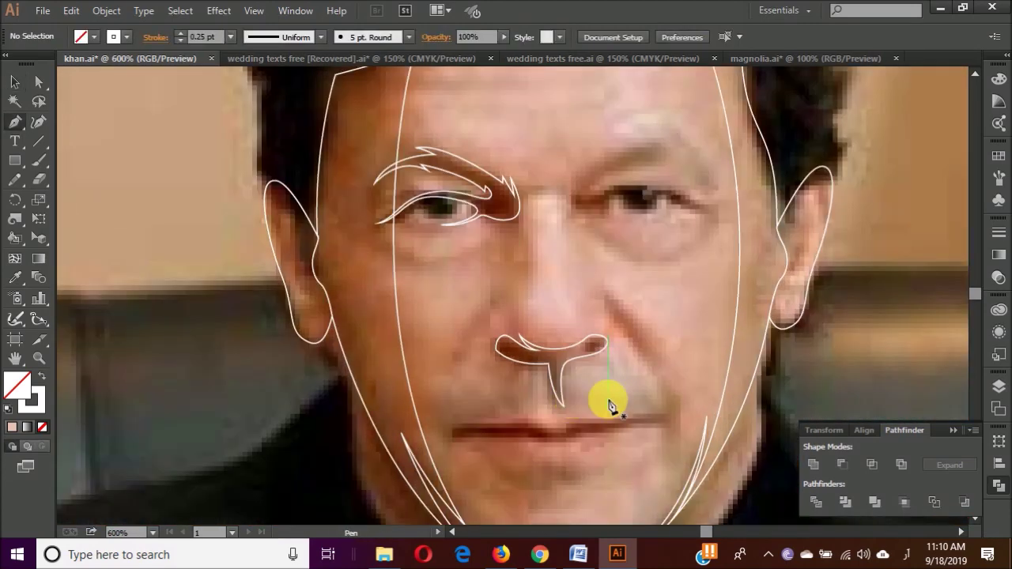
alt+scroll(497, 305, up, 2)
drag(497, 324, 508, 362)
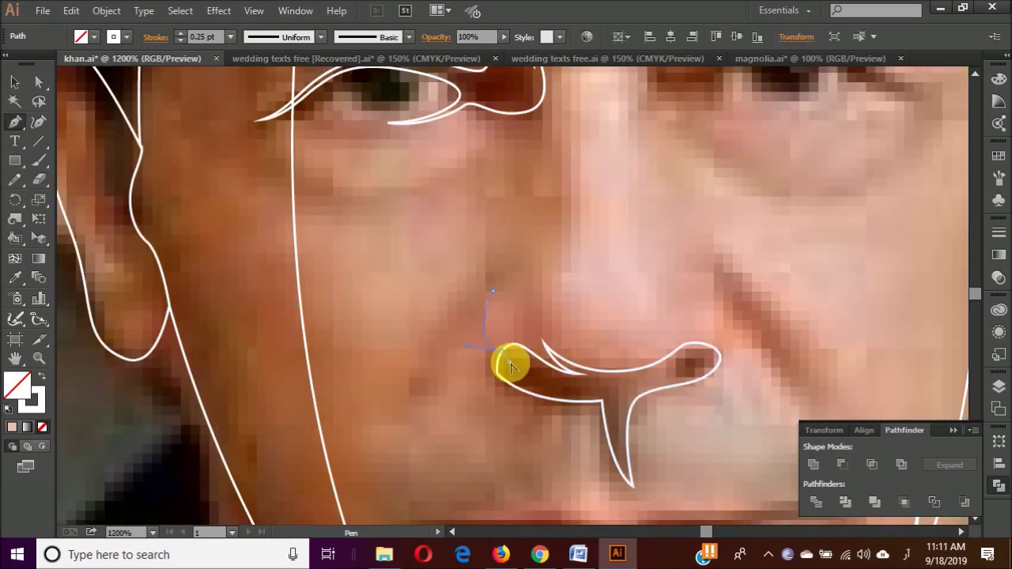
key(v)
scroll(708, 322, down, 1)
alt+scroll(517, 306, up, 1)
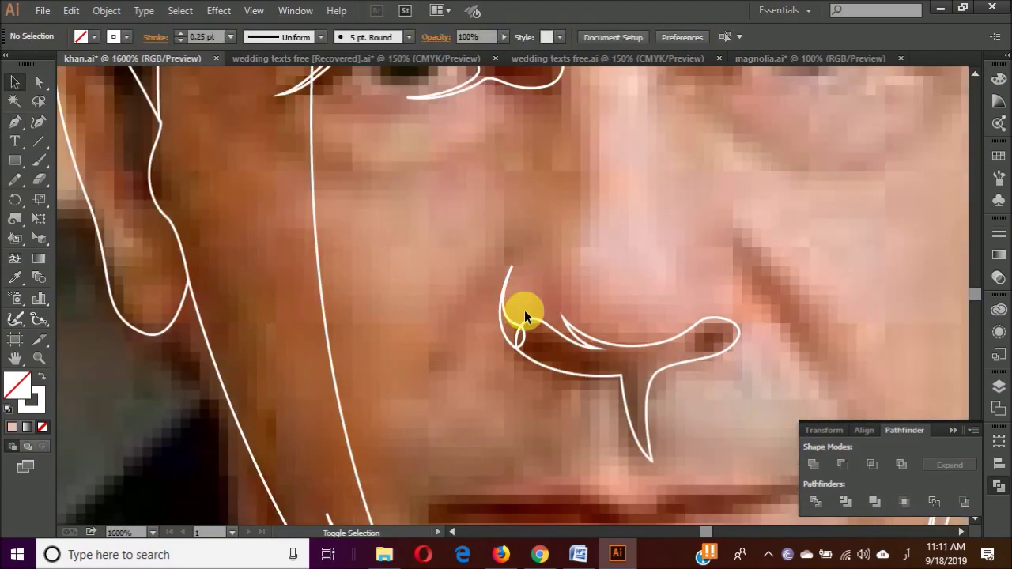
alt+scroll(525, 285, up, 1)
- Add a curved stroke at the right nostril and deselect the nose drawing
key(a)
alt+scroll(559, 361, down, 1)
click(568, 425)
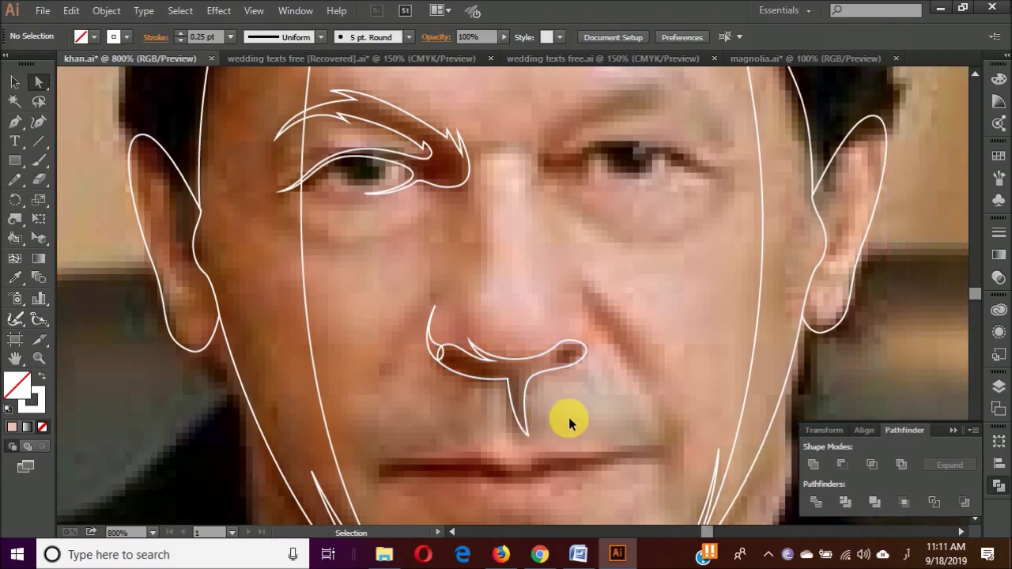
alt+scroll(601, 356, up, 1)
click(568, 380)
drag(590, 309, 604, 327)
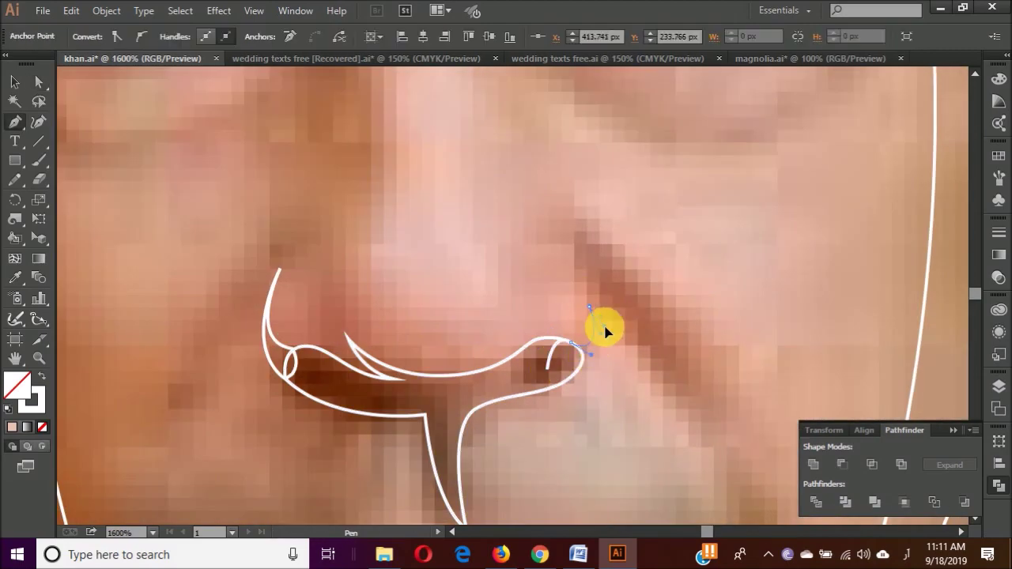
alt+scroll(538, 388, down, 1)
ctrl+click(628, 314)
alt+scroll(483, 353, down, 1)
- Mirror a copy of the eye and eyebrow and move it over the right eye
key(o)
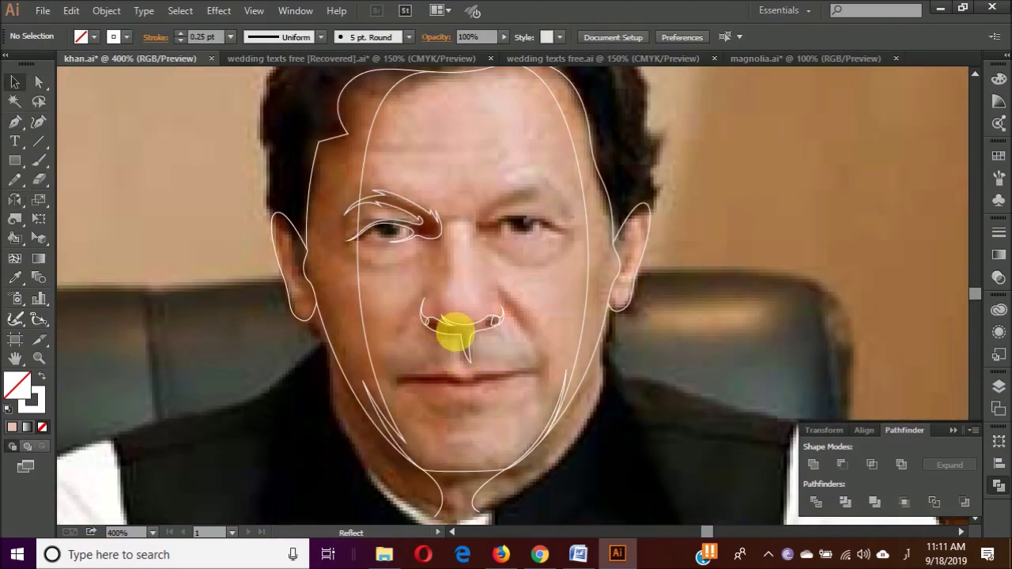
alt+click(555, 236)
key(Return)
alt+scroll(493, 192, up, 1)
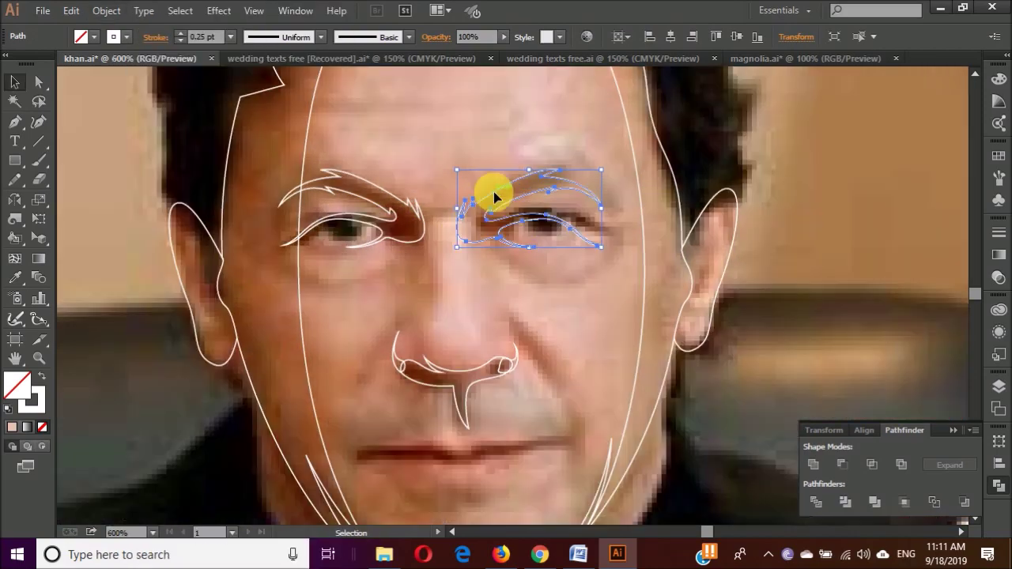
alt+scroll(505, 188, up, 1)
drag(505, 188, 491, 234)
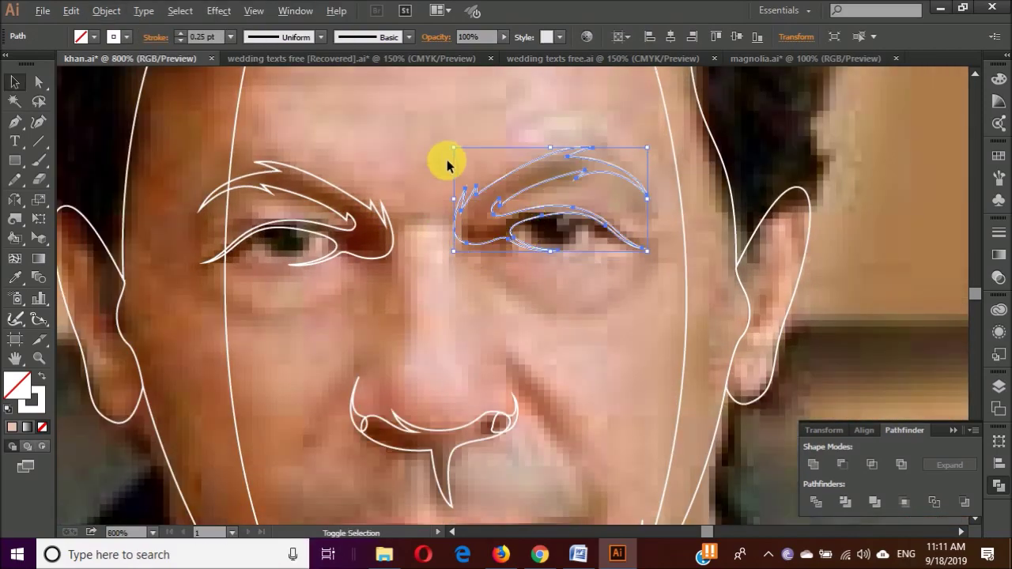
alt+scroll(447, 160, up, 1)
- Reshape the right eyebrow and eye outline anchors, including the outer corner, to match the photo
key(a)
mouse_move(637, 129)
mouse_down()
mouse_move(628, 198)
mouse_move(637, 190)
mouse_up()
click(625, 243)
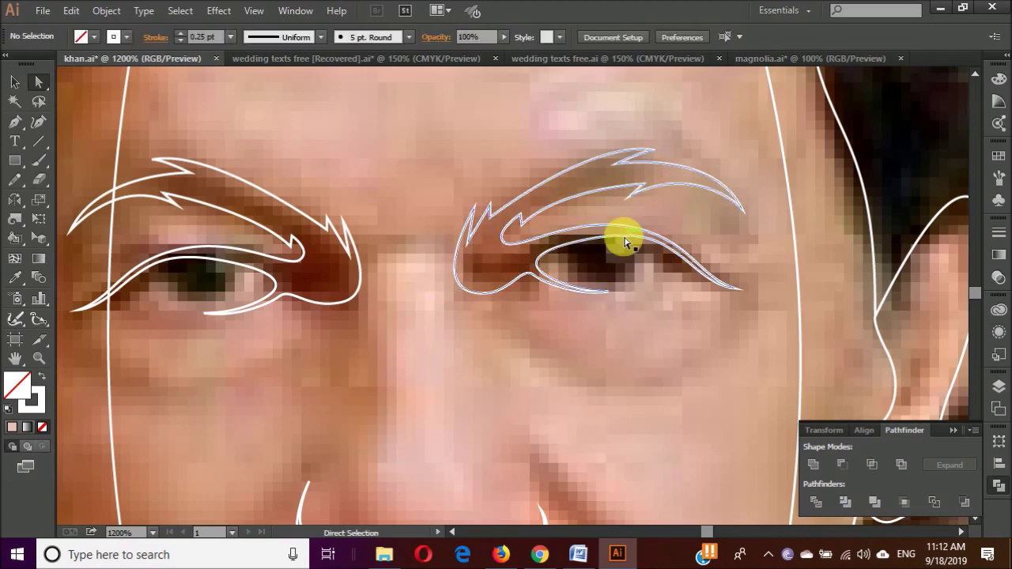
drag(648, 242, 671, 270)
click(692, 261)
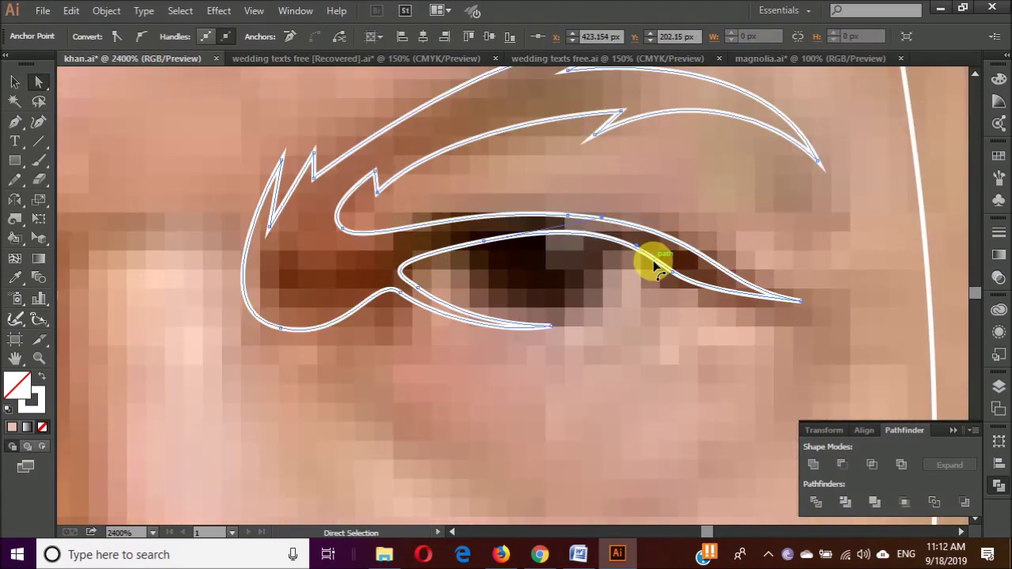
drag(651, 264, 719, 282)
key(ctrl+minus)
key(ctrl+minus)
key(ctrl+minus)
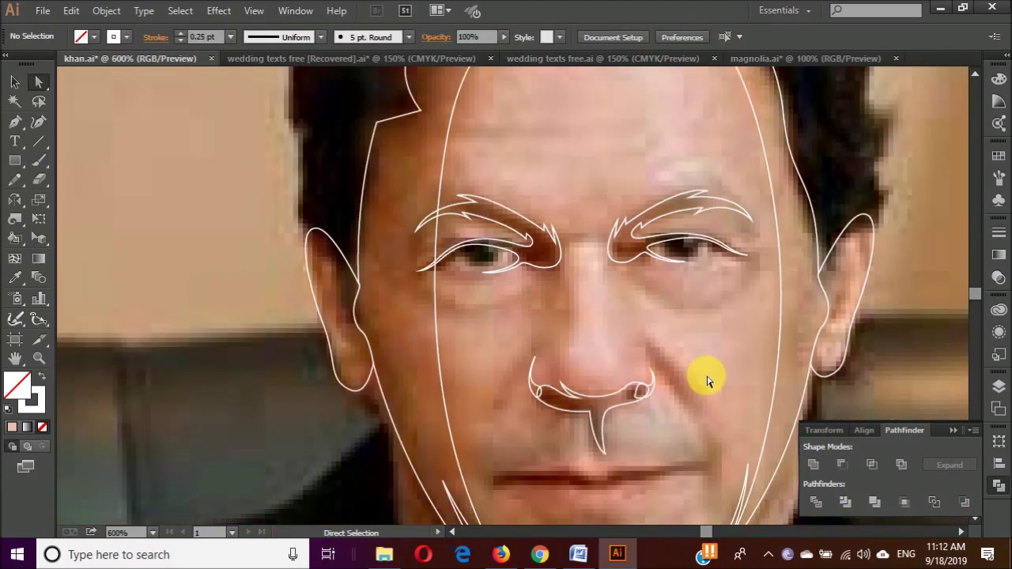
scroll(522, 348, down, 3)
key(p)
scroll(494, 340, up, 3)
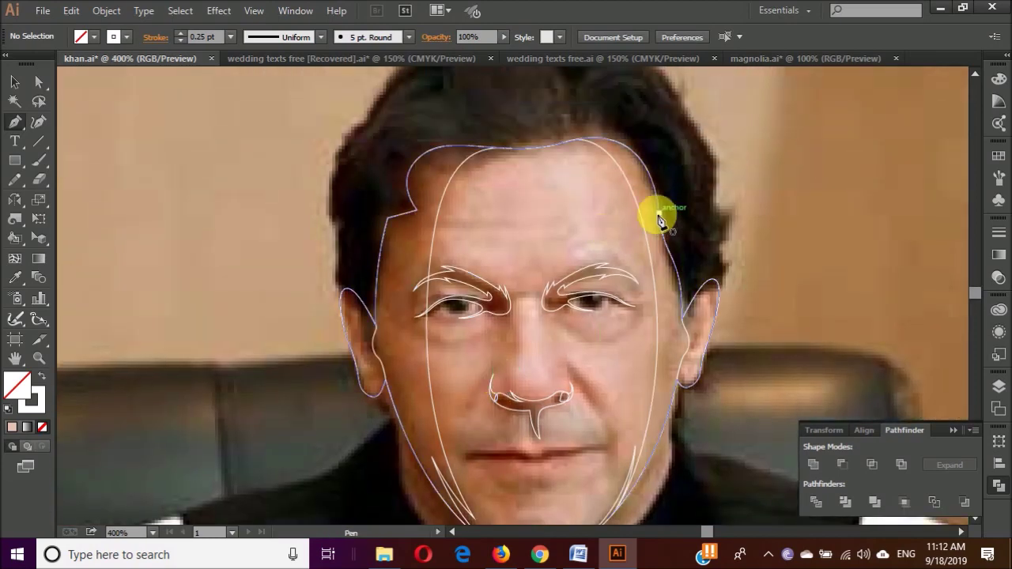
- Draw a curved line from the hairline past the eyebrow and around the nostril
scroll(702, 328, down, 2)
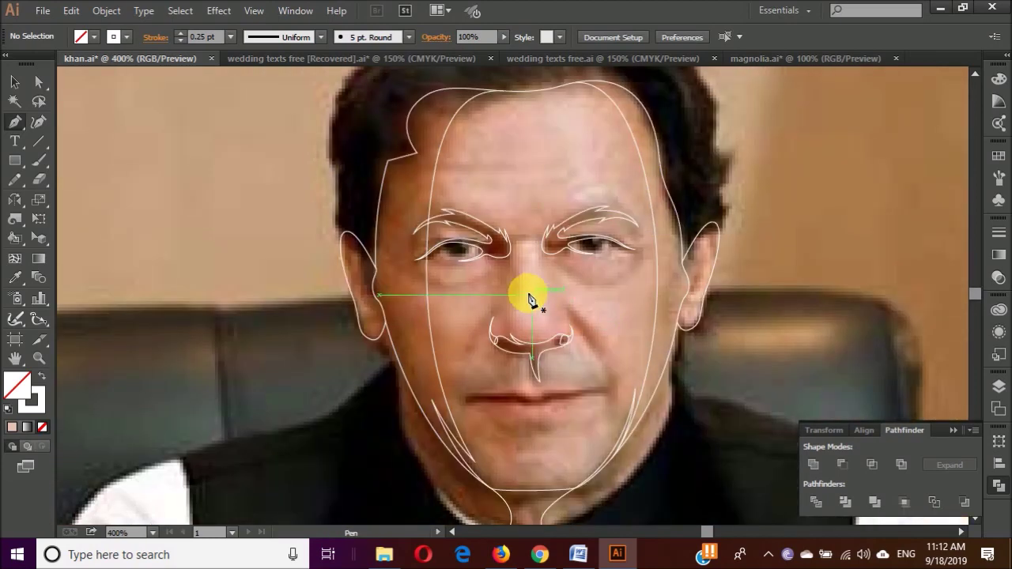
click(437, 136)
drag(487, 237, 519, 246)
scroll(510, 242, up, 1)
drag(527, 337, 535, 255)
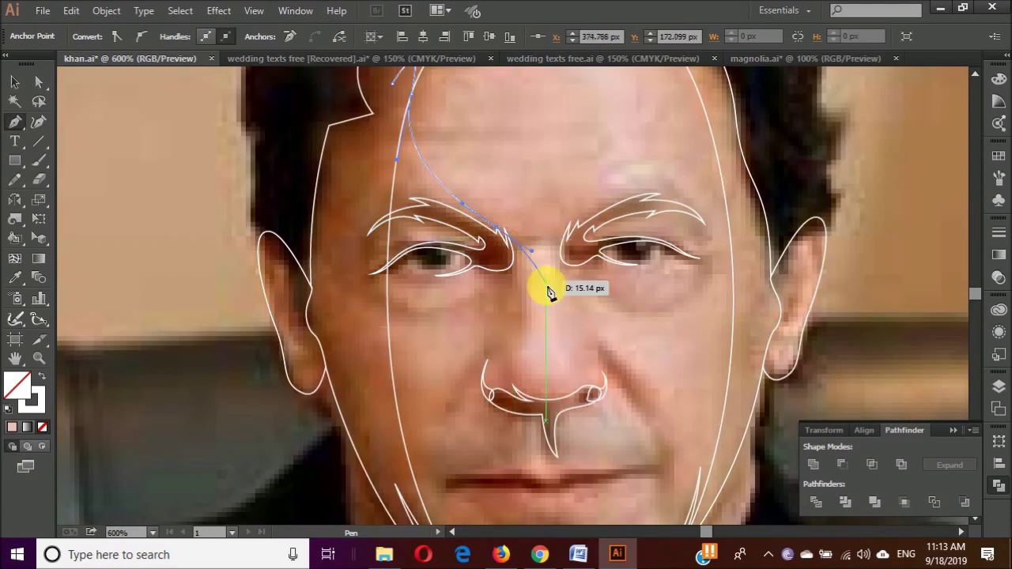
scroll(536, 255, down, 2)
click(529, 255)
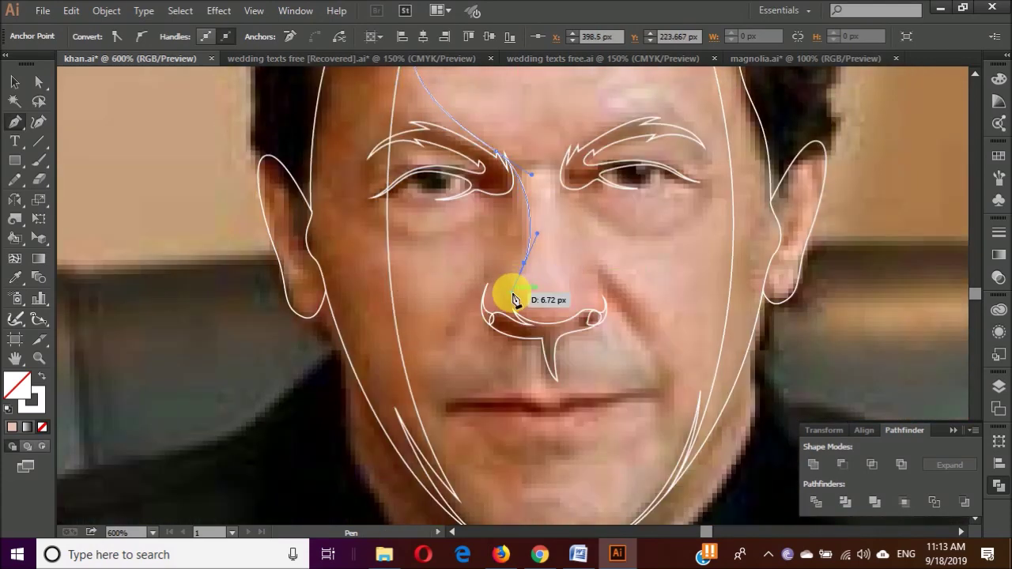
drag(514, 300, 533, 323)
scroll(533, 323, down, 2)
- Continue the line below the nostril, over the lips, ending at the chin, then deselect
drag(545, 278, 559, 314)
scroll(557, 310, up, 2)
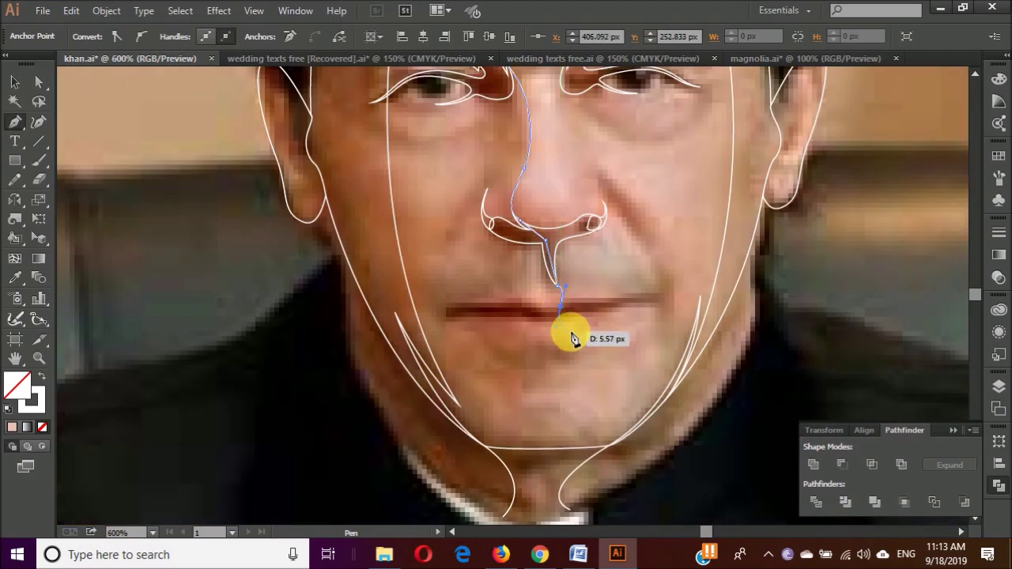
mouse_move(562, 375)
mouse_down()
mouse_move(543, 389)
mouse_move(556, 387)
mouse_move(547, 364)
mouse_up()
scroll(543, 389, down, 2)
scroll(556, 387, down, 2)
scroll(527, 362, up, 2)
scroll(545, 361, up, 1)
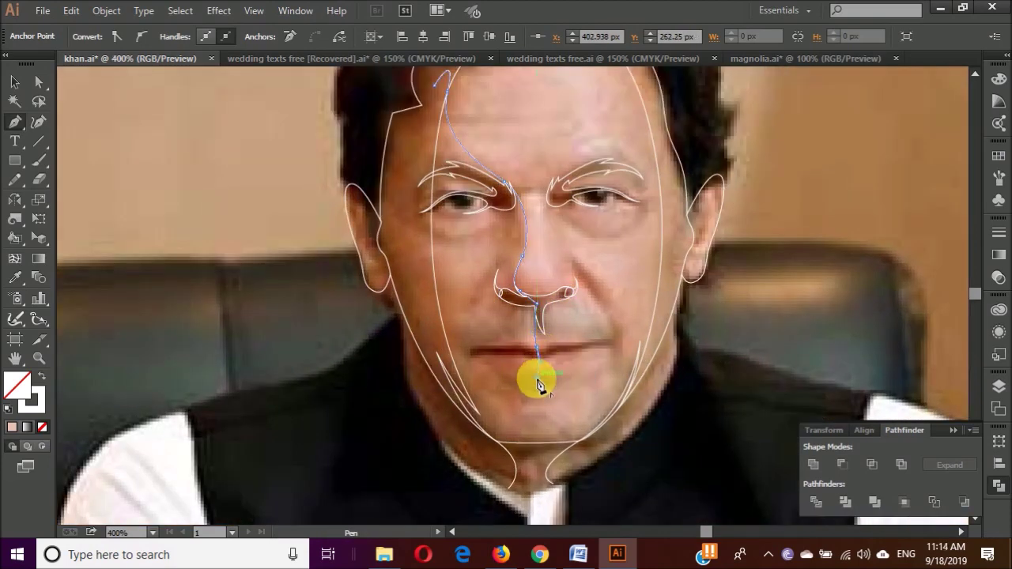
drag(536, 434, 546, 439)
ctrl+click(549, 431)
scroll(559, 417, down, 2)
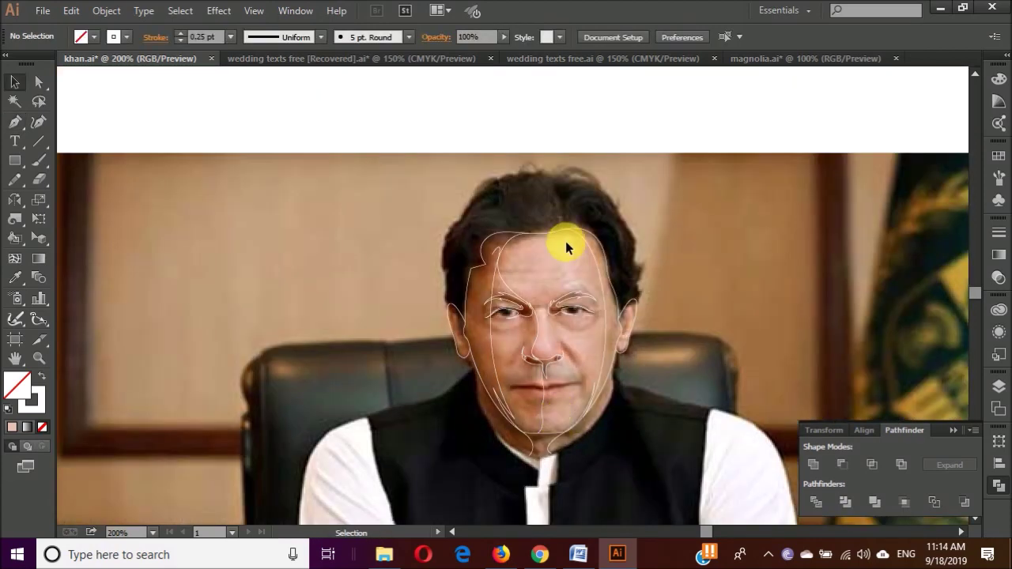
- Draw a curved inner ear line on the right ear down to the earlobe
scroll(575, 286, up, 1)
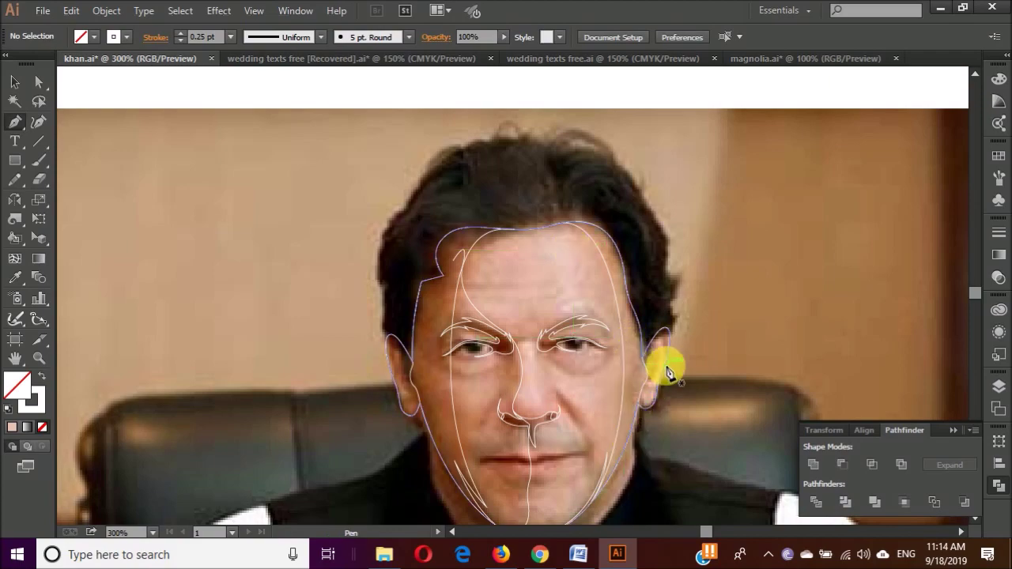
scroll(669, 373, up, 3)
scroll(610, 395, down, 1)
scroll(644, 373, up, 2)
click(595, 364)
drag(637, 311, 662, 311)
mouse_move(618, 419)
mouse_down()
mouse_move(600, 440)
mouse_move(639, 425)
mouse_up()
drag(576, 474, 554, 468)
scroll(630, 451, down, 2)
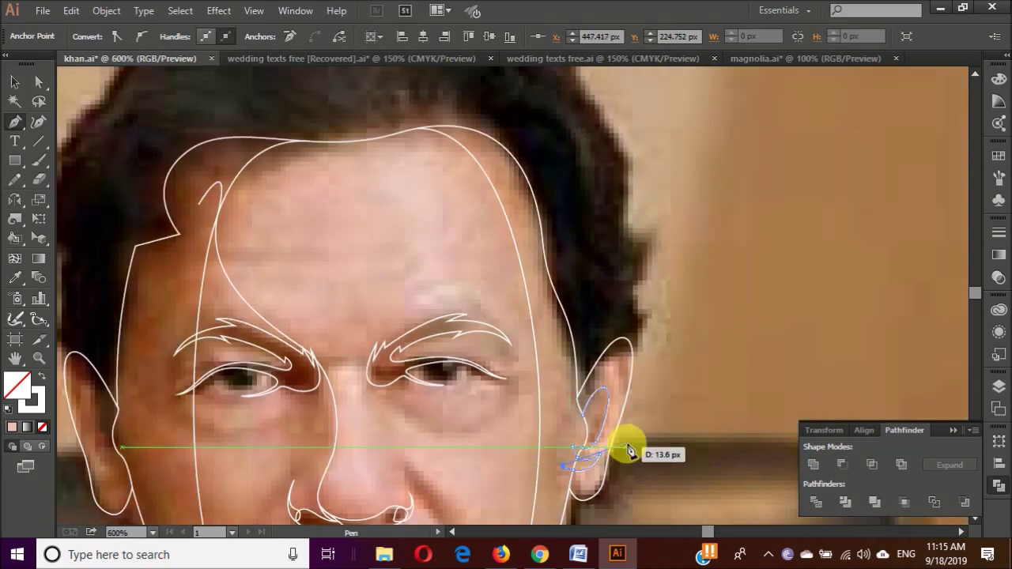
key(ctrl+shift+a)
scroll(517, 413, down, 4)
scroll(322, 383, up, 5)
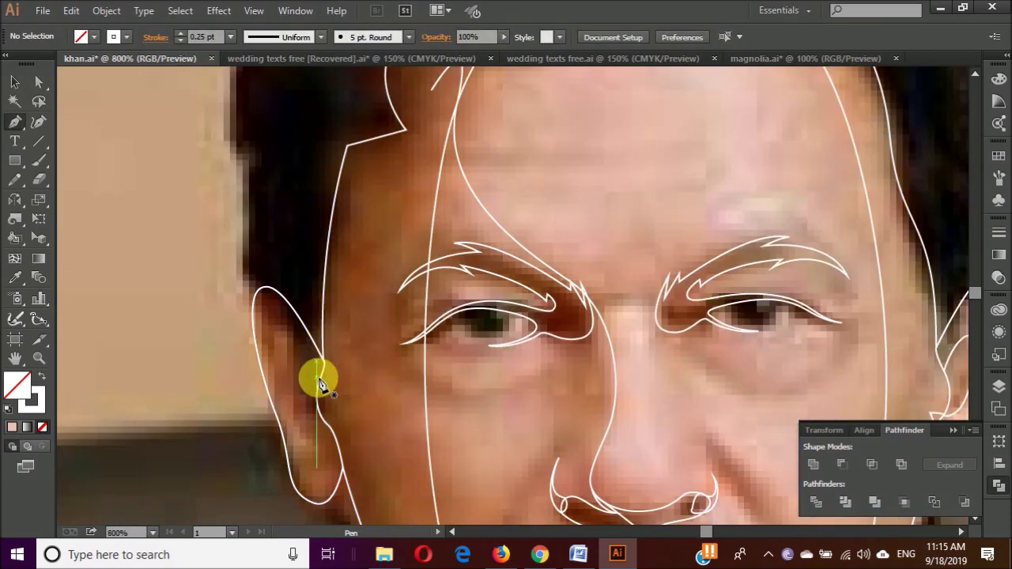
scroll(316, 383, down, 2)
- Draw the left ear's inner curve
drag(269, 353, 293, 422)
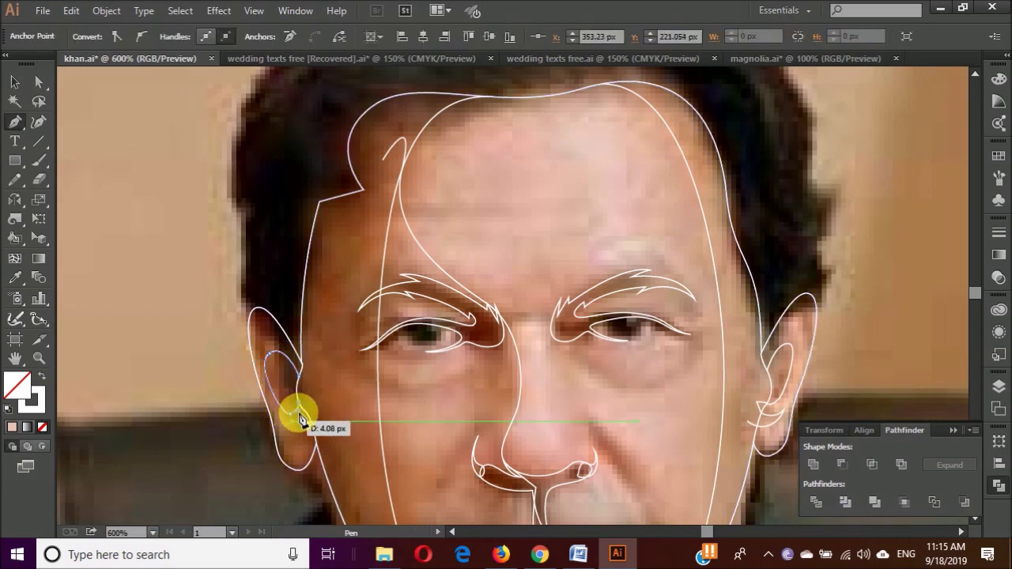
key(a)
key(ctrl+shift+a)
key(p)
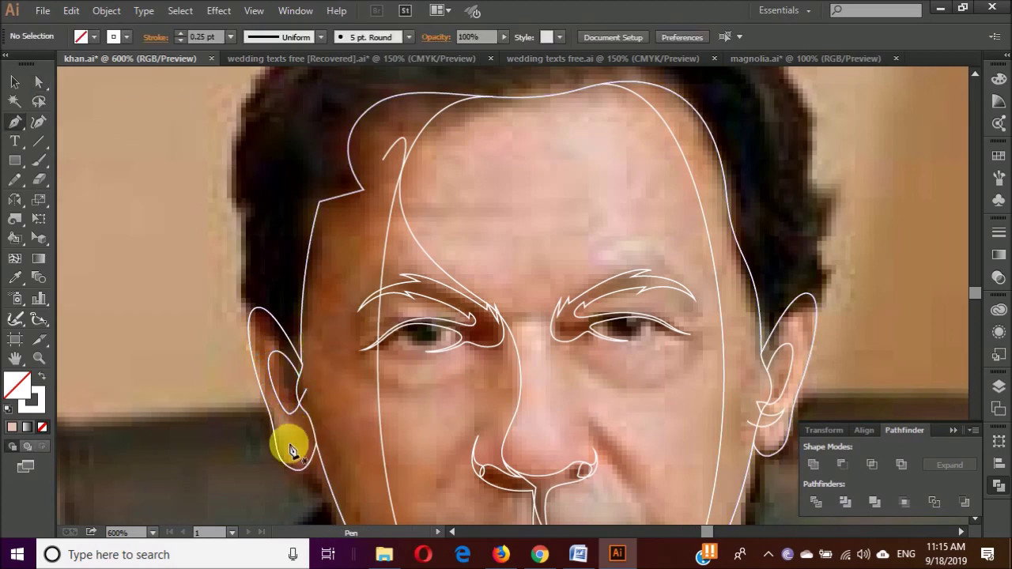
scroll(307, 412, up, 1)
ctrl+click(295, 408)
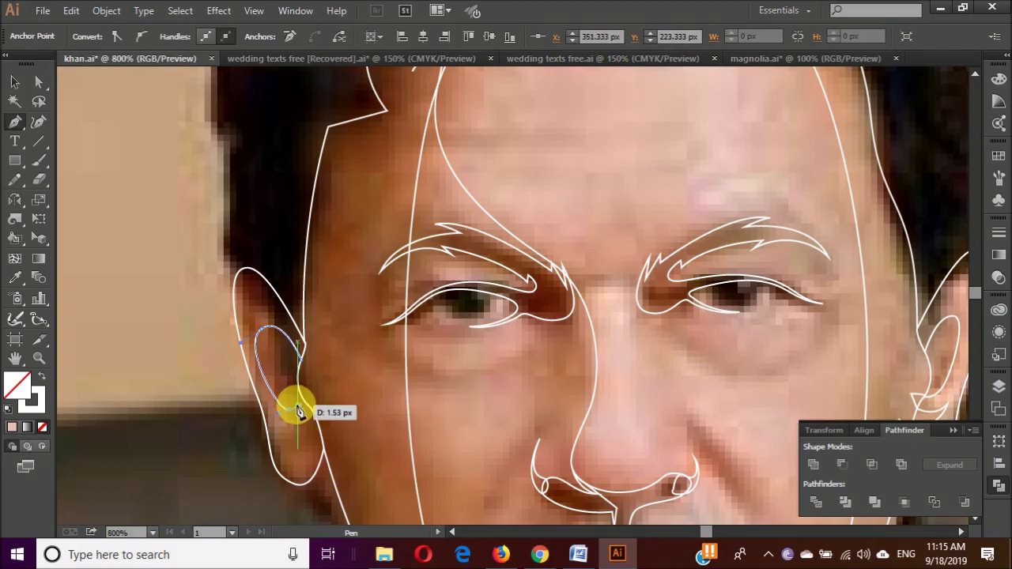
drag(300, 458, 317, 413)
scroll(320, 400, down, 1)
- Nudge an anchor on the left inner ear curve and deselect it
key(a)
scroll(285, 355, up, 2)
drag(269, 344, 276, 339)
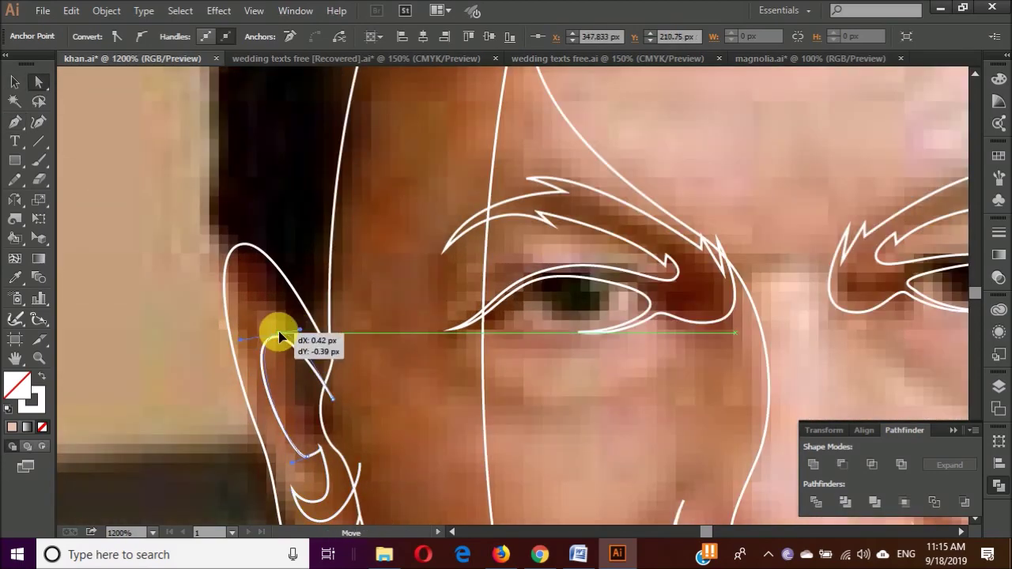
scroll(276, 340, down, 3)
key(ctrl+shift+a)
scroll(289, 443, down, 1)
scroll(435, 380, down, 1)
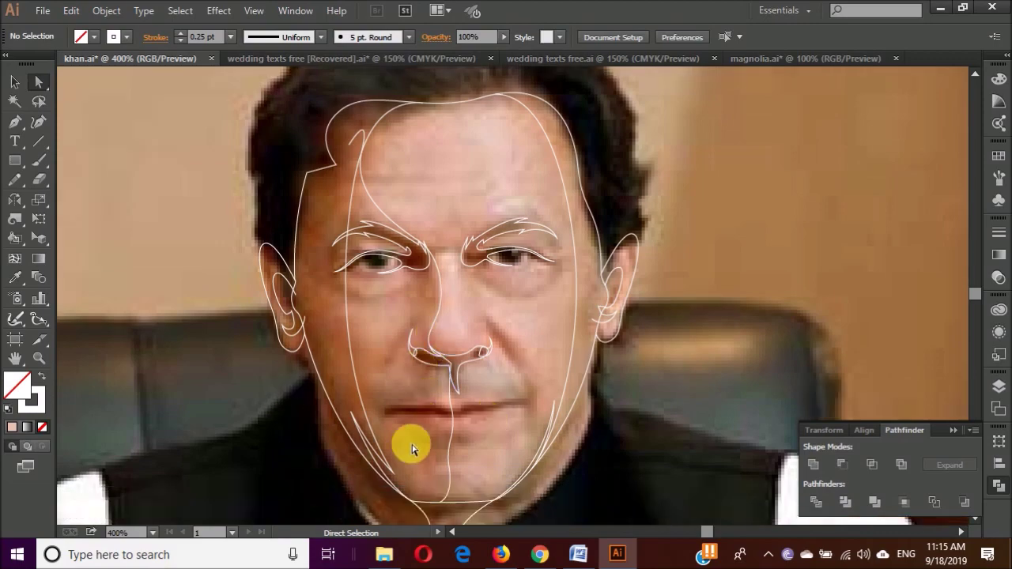
scroll(417, 409, up, 1)
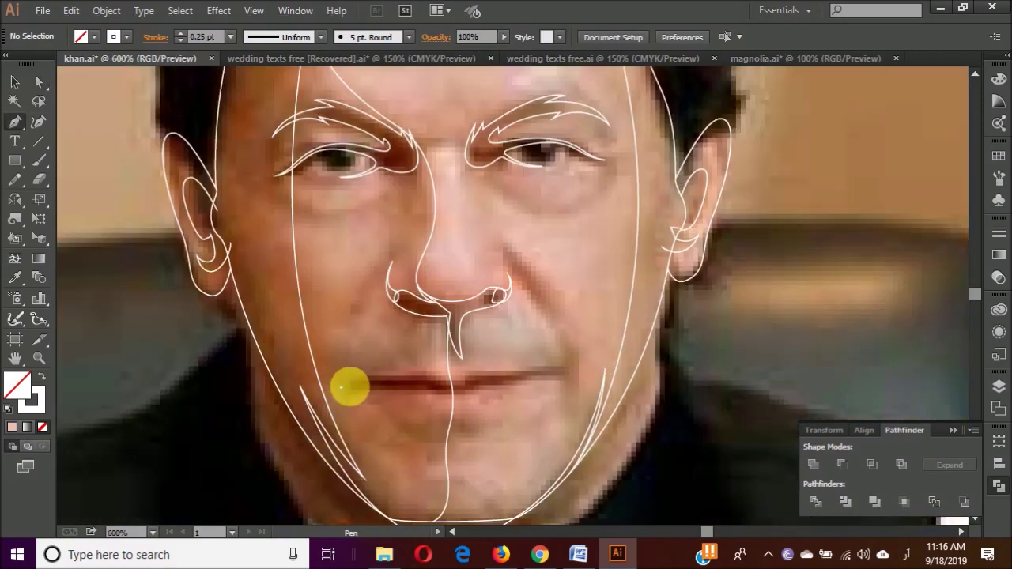
- Trace the lips as a closed outline from the left corner around to the right corner
drag(350, 386, 441, 373)
scroll(345, 385, up, 1)
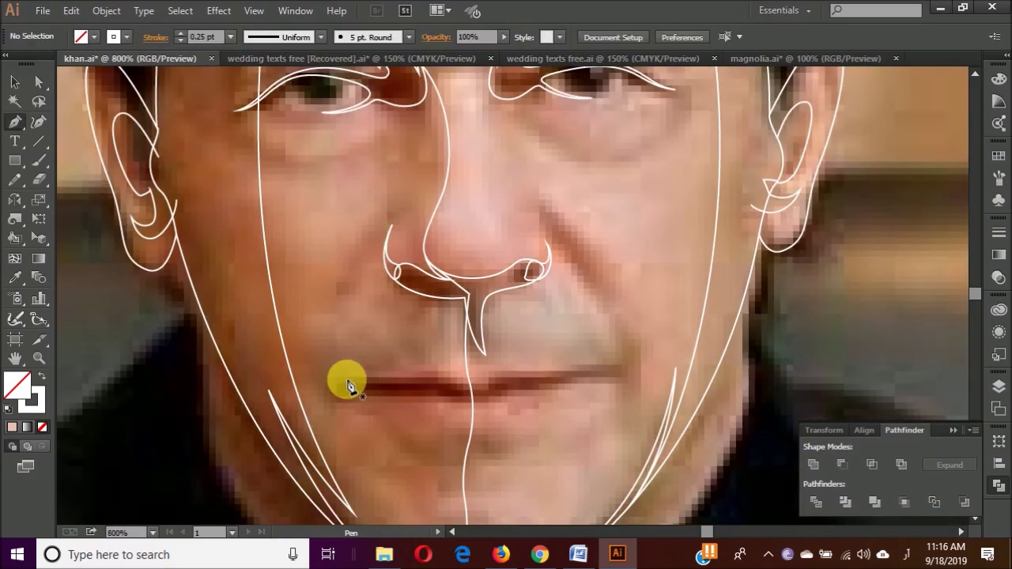
drag(334, 403, 362, 409)
drag(474, 445, 459, 452)
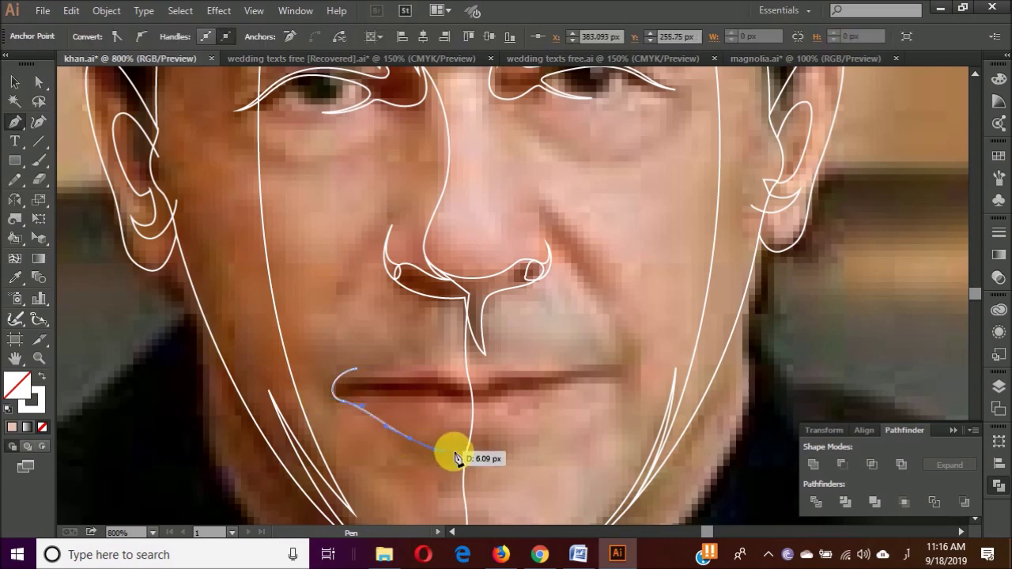
mouse_move(642, 384)
mouse_down()
mouse_move(575, 367)
mouse_move(627, 384)
mouse_up()
drag(479, 362, 350, 366)
ctrl+click(536, 439)
key(ctrl+minus)
key(ctrl+plus)
key(ctrl+plus)
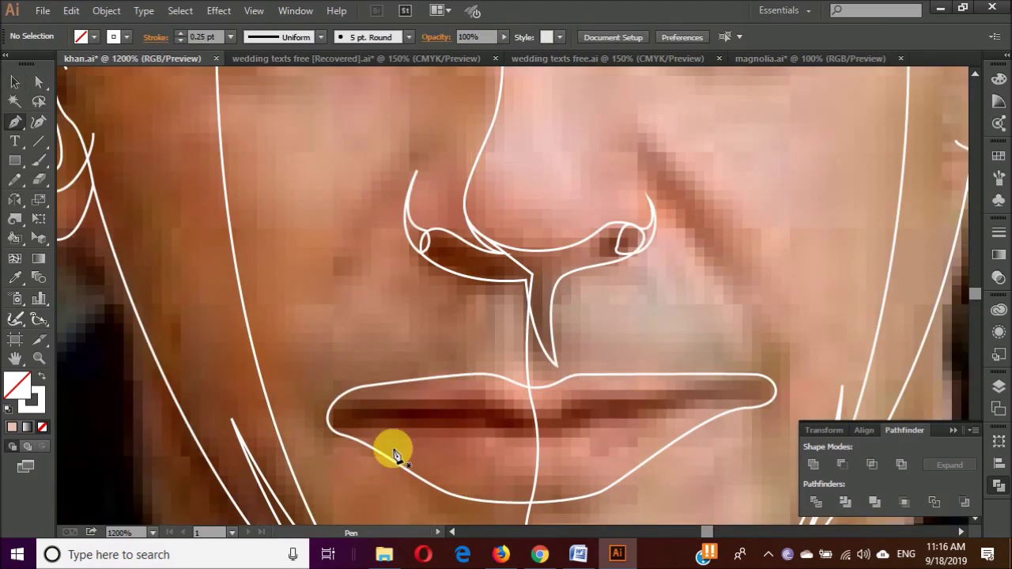
key(ctrl+minus)
key(ctrl+minus)
key(ctrl+plus)
- Draw the mouth line between the lips and reshape its right end
drag(328, 401, 433, 399)
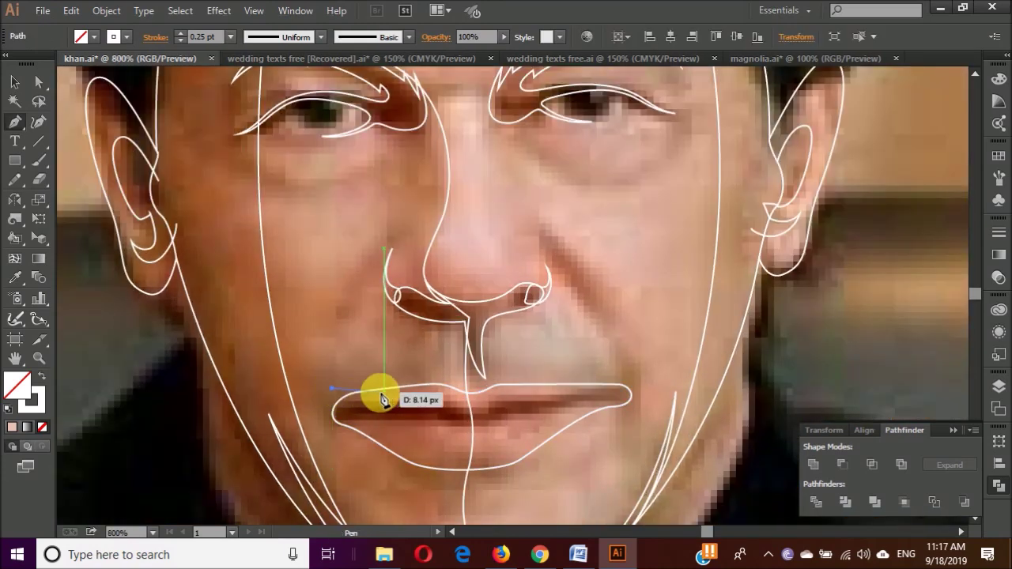
drag(510, 385, 628, 393)
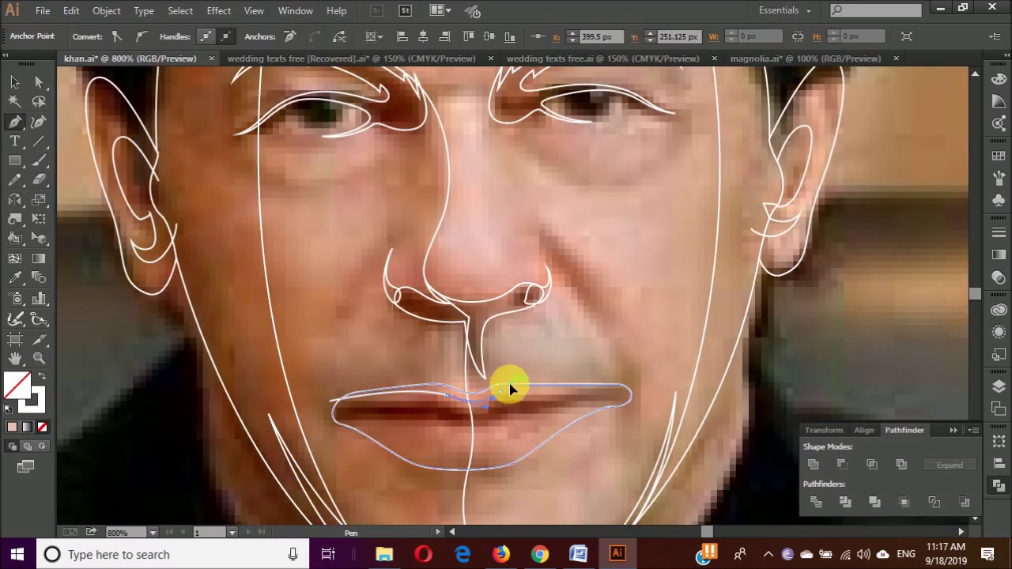
ctrl+click(620, 401)
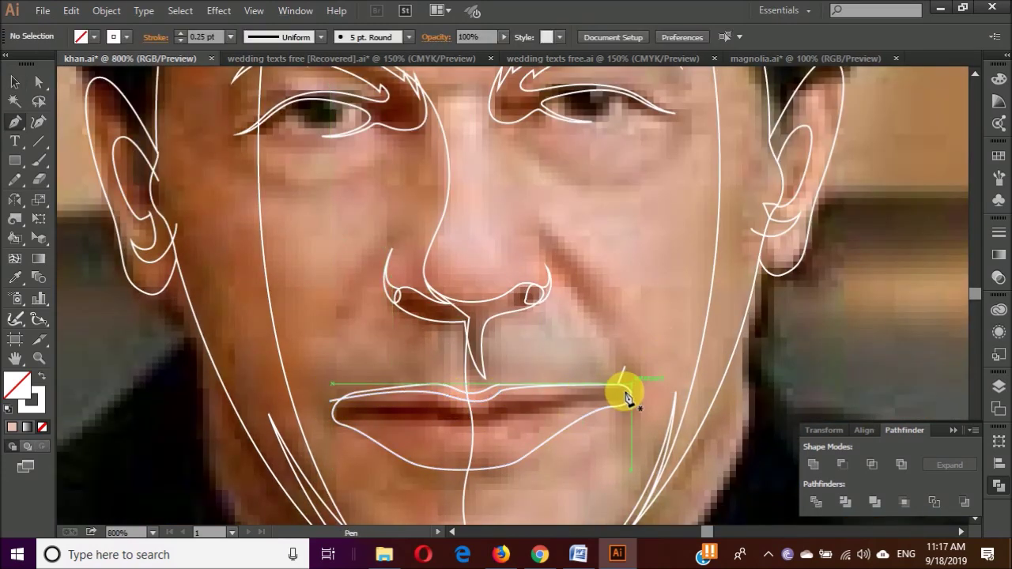
key(a)
drag(549, 414, 626, 389)
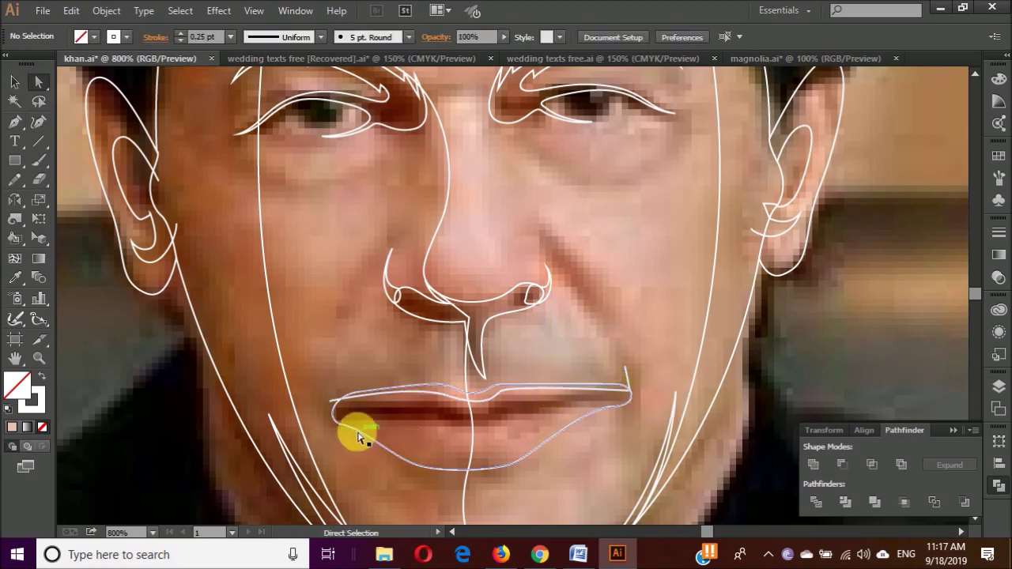
- Draw a small oval highlight on the lower lip
key(p)
scroll(385, 443, up, 1)
drag(475, 413, 515, 450)
drag(570, 413, 572, 432)
drag(475, 413, 520, 432)
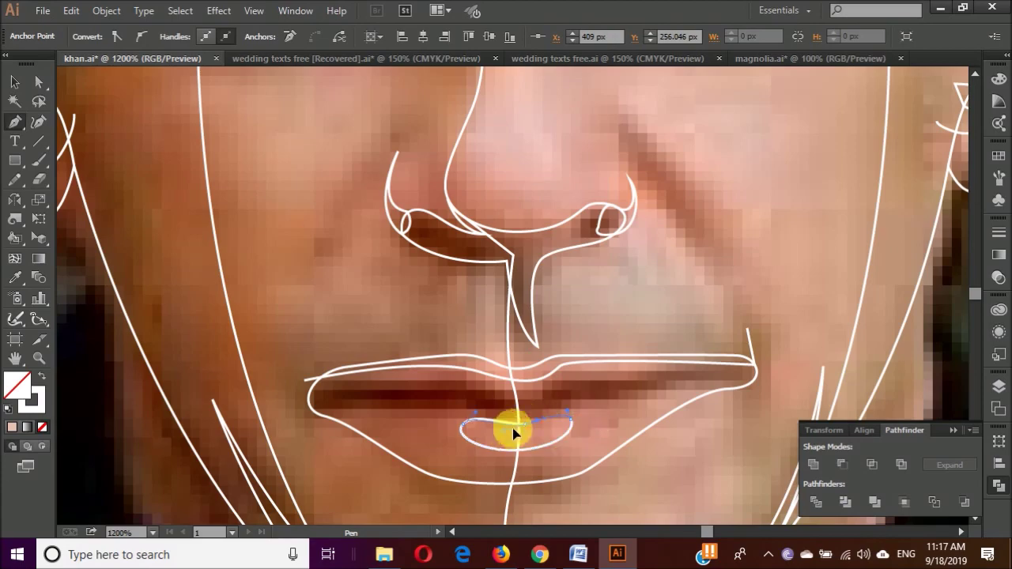
scroll(519, 432, down, 2)
scroll(628, 459, down, 2)
- Select the lip shapes for merging with the Shape Builder
key(v)
shift+click(583, 445)
key(shift+m)
scroll(621, 431, up, 2)
- Select the face contour and ear paths and merge their overlaps with the Shape Builder
click(621, 431)
scroll(625, 451, up, 1)
scroll(507, 399, down, 2)
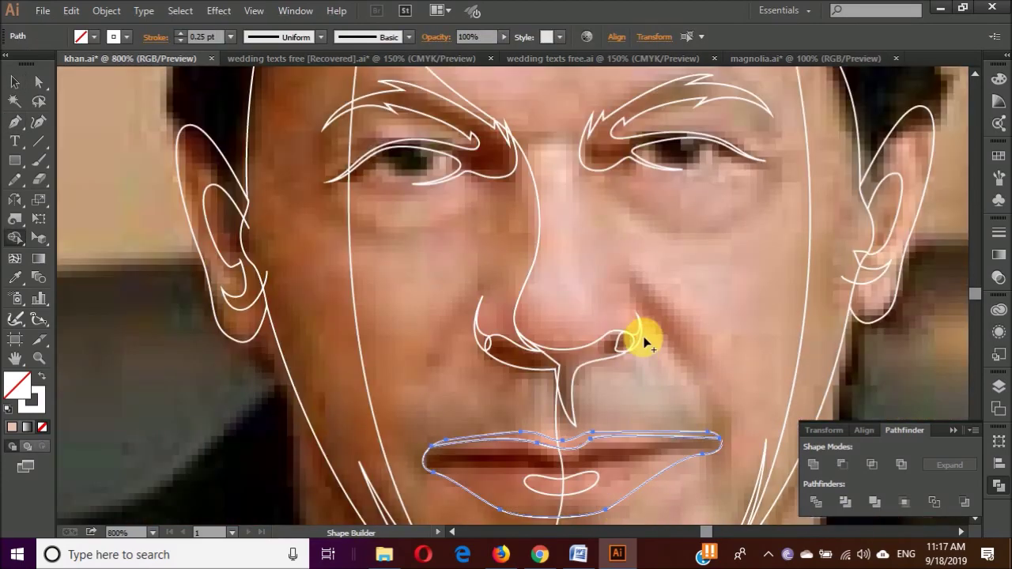
scroll(640, 344, down, 1)
key(v)
click(448, 179)
click(692, 394)
scroll(456, 208, up, 1)
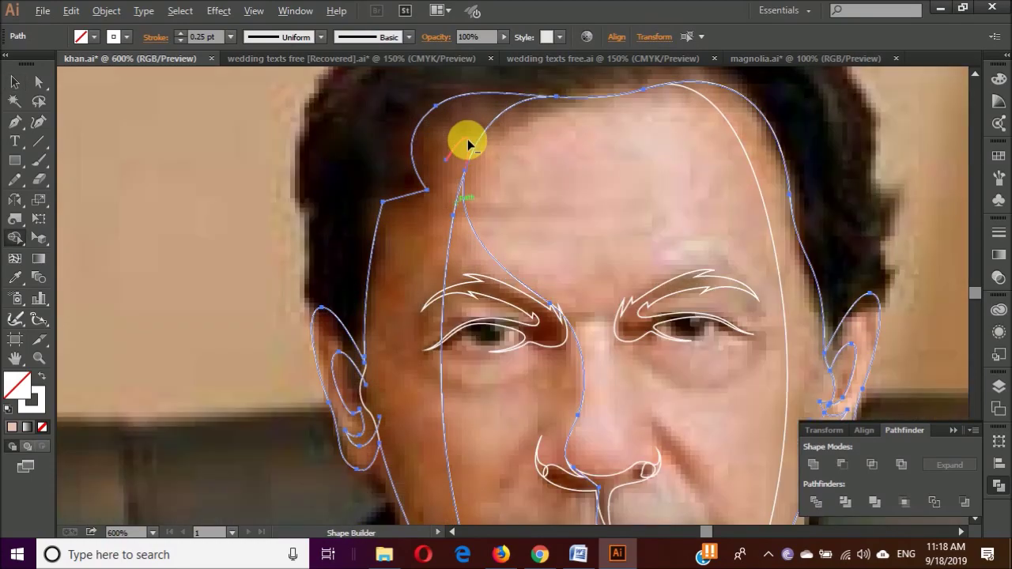
key(shift+m)
scroll(536, 378, down, 2)
scroll(661, 463, down, 1)
- Select the chin contour, merge its overlapping strokes with the Shape Builder, then deselect
key(v)
shift+click(625, 466)
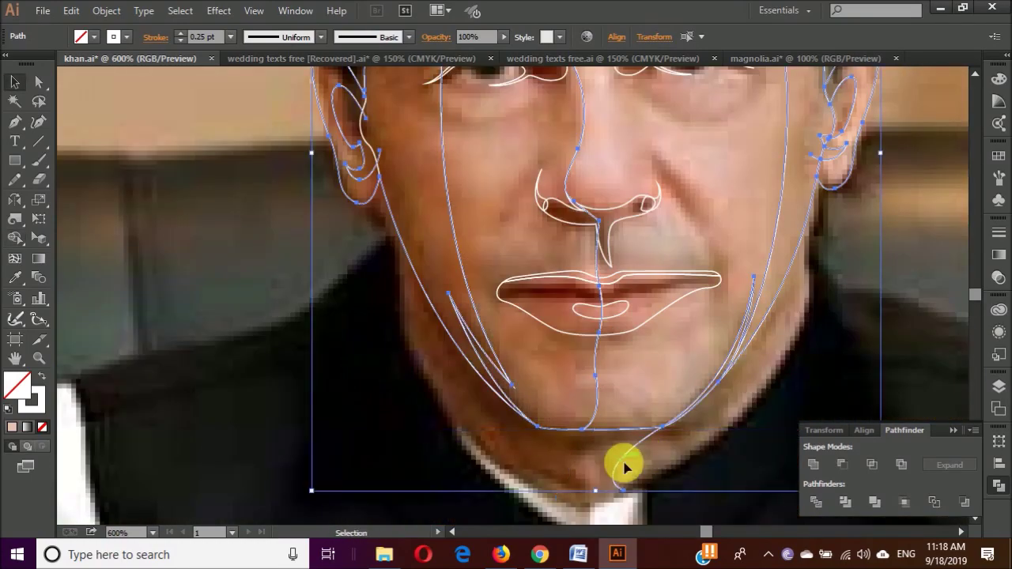
scroll(748, 371, up, 1)
scroll(791, 332, up, 2)
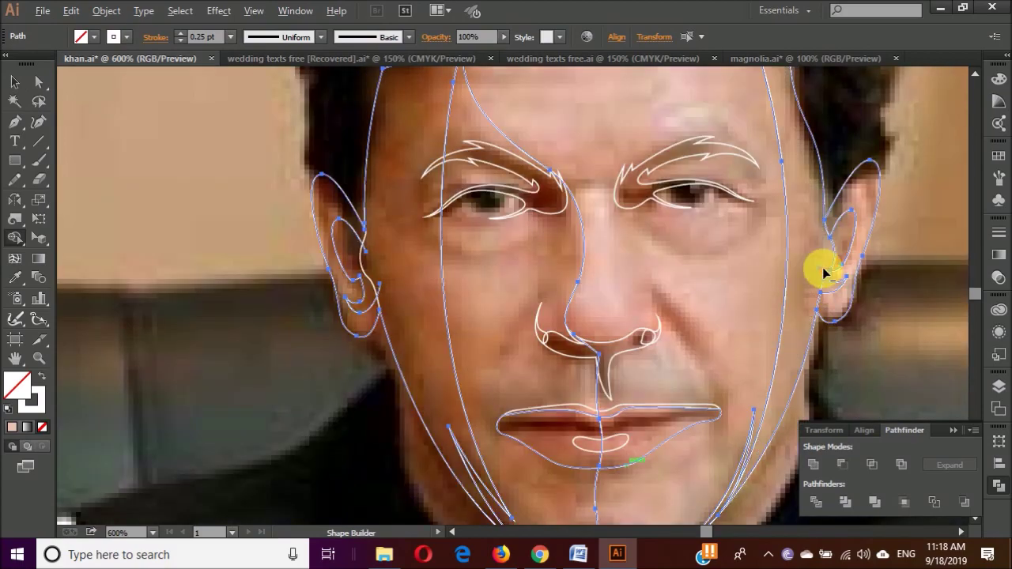
scroll(375, 289, up, 2)
key(v)
key(shift+m)
scroll(398, 317, down, 4)
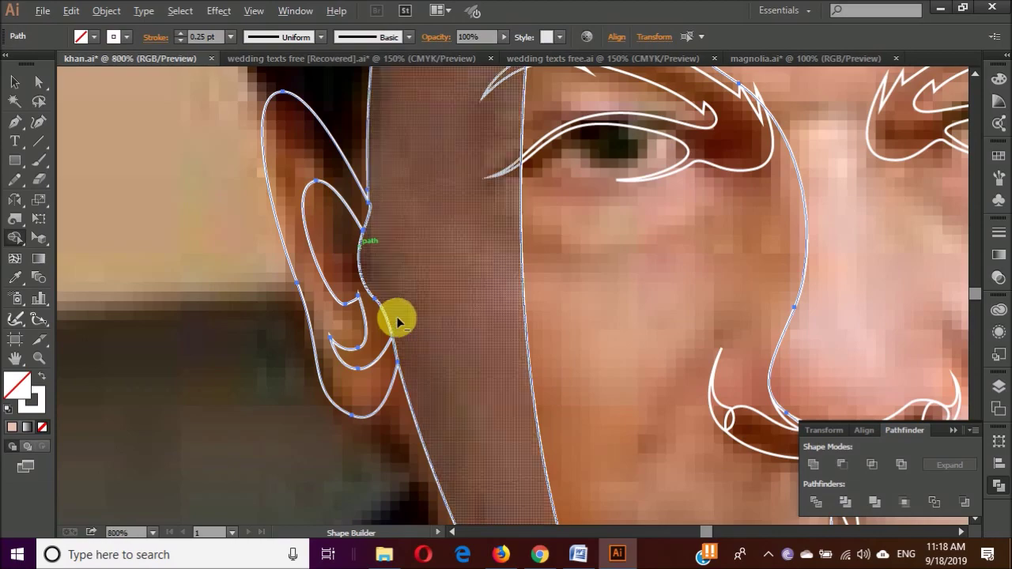
key(v)
click(621, 417)
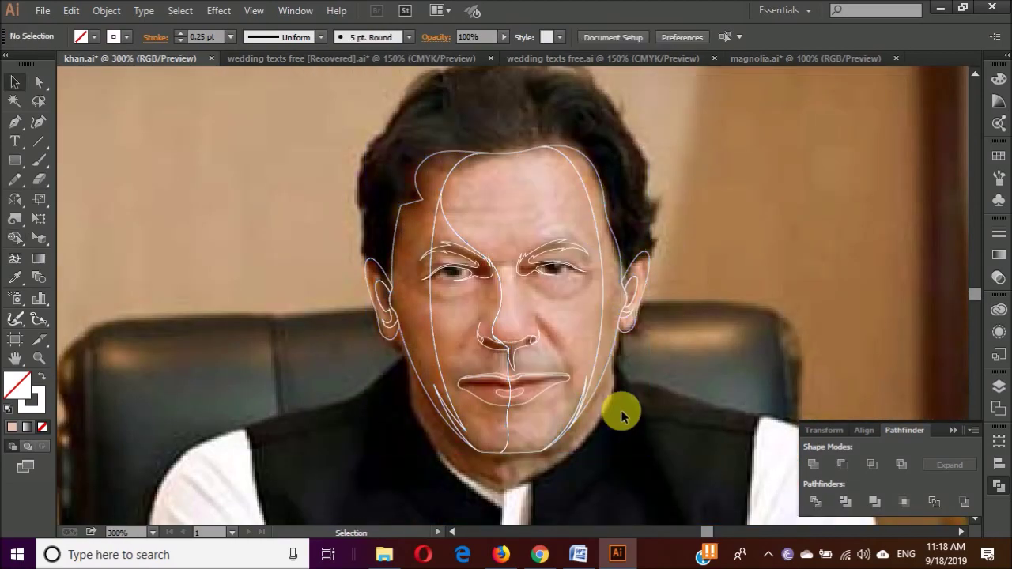
- Draw a curved eyelid crease line above the left eye
key(p)
scroll(449, 299, up, 2)
scroll(440, 317, up, 2)
scroll(440, 219, up, 2)
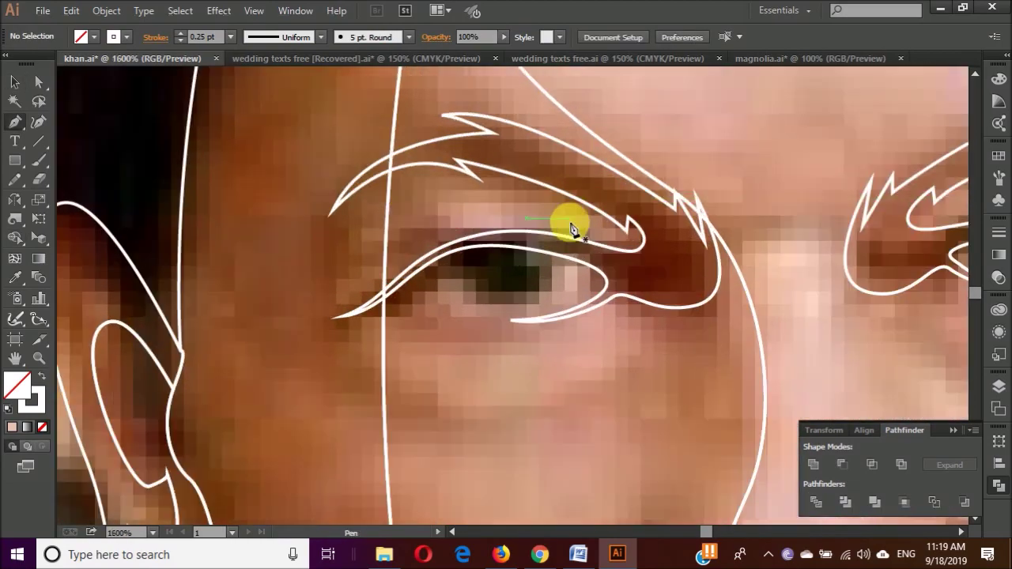
click(592, 226)
drag(434, 217, 387, 239)
drag(451, 209, 497, 218)
drag(407, 254, 463, 219)
key(v)
scroll(656, 242, down, 1)
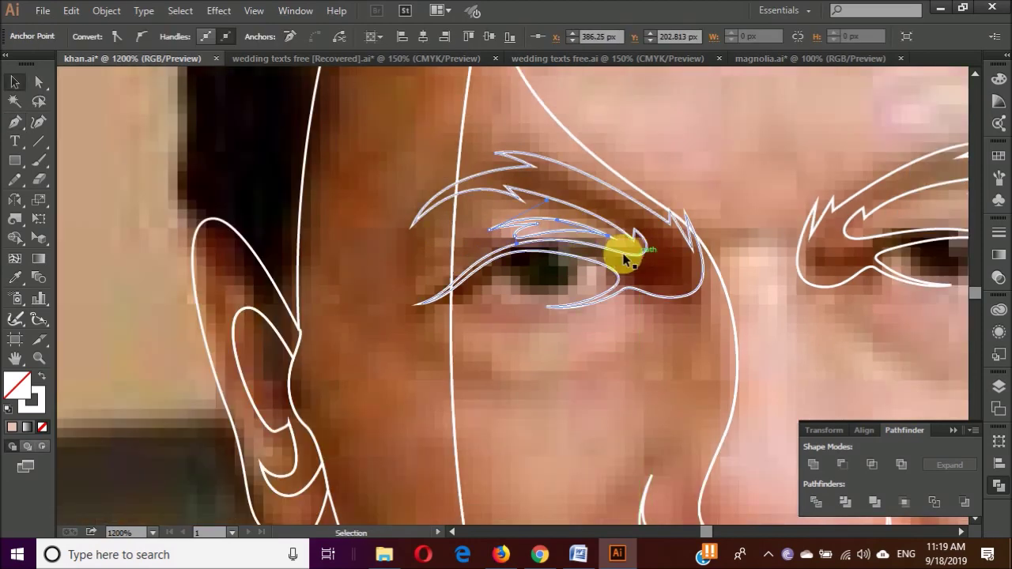
click(588, 226)
- Draw a closed teardrop shape under the left eye and rotate it to fit
key(p)
scroll(554, 391, down, 1)
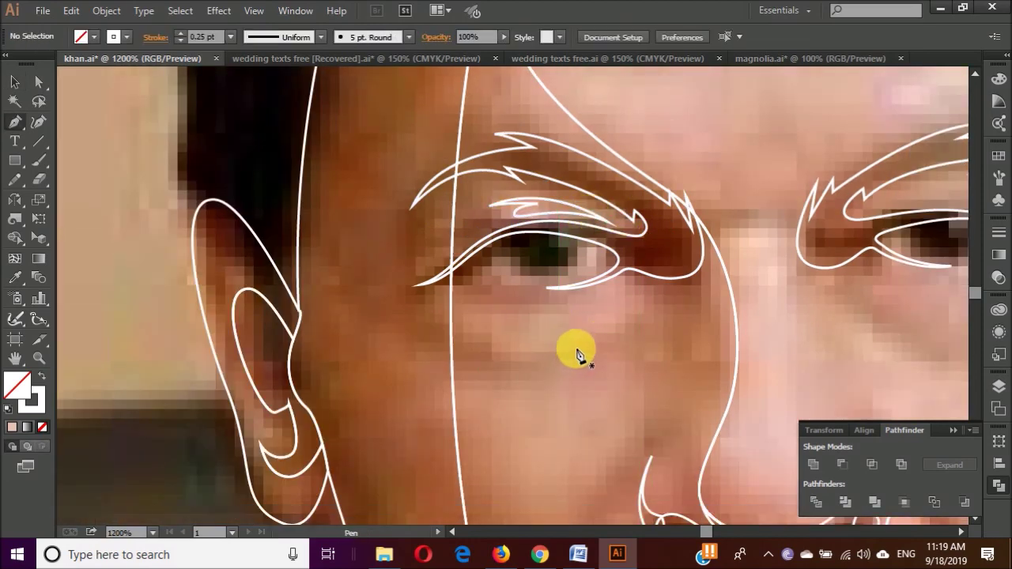
scroll(578, 356, down, 1)
scroll(593, 332, up, 1)
click(452, 322)
mouse_move(551, 340)
mouse_down()
mouse_move(617, 326)
mouse_move(554, 301)
mouse_up()
drag(453, 322, 357, 300)
key(v)
drag(605, 348, 609, 361)
click(594, 398)
- Draw the curved cheek shape below the left eye
scroll(594, 397, down, 1)
scroll(522, 372, up, 1)
key(p)
click(594, 320)
drag(496, 327, 452, 319)
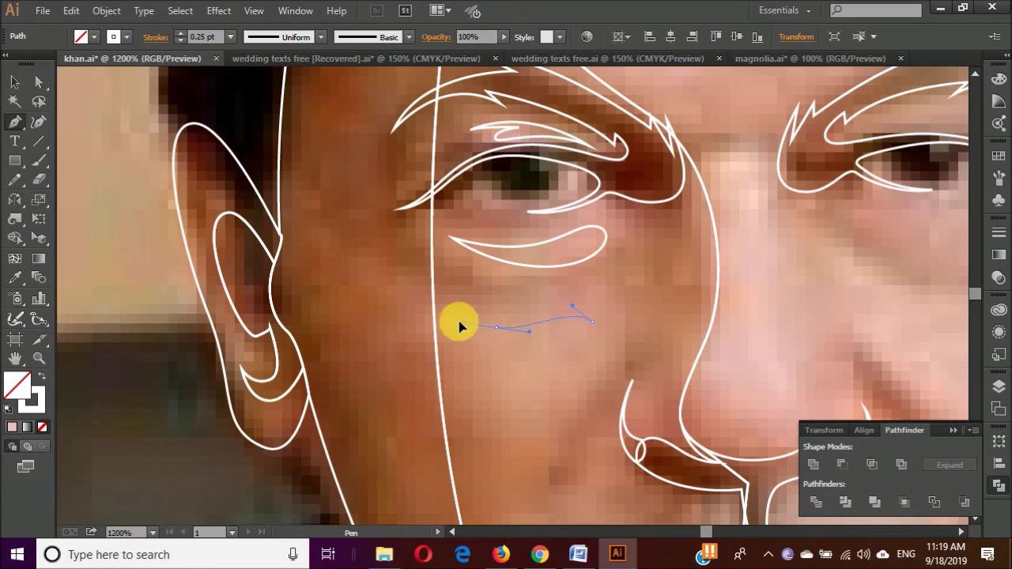
drag(484, 377, 512, 405)
scroll(605, 320, down, 3)
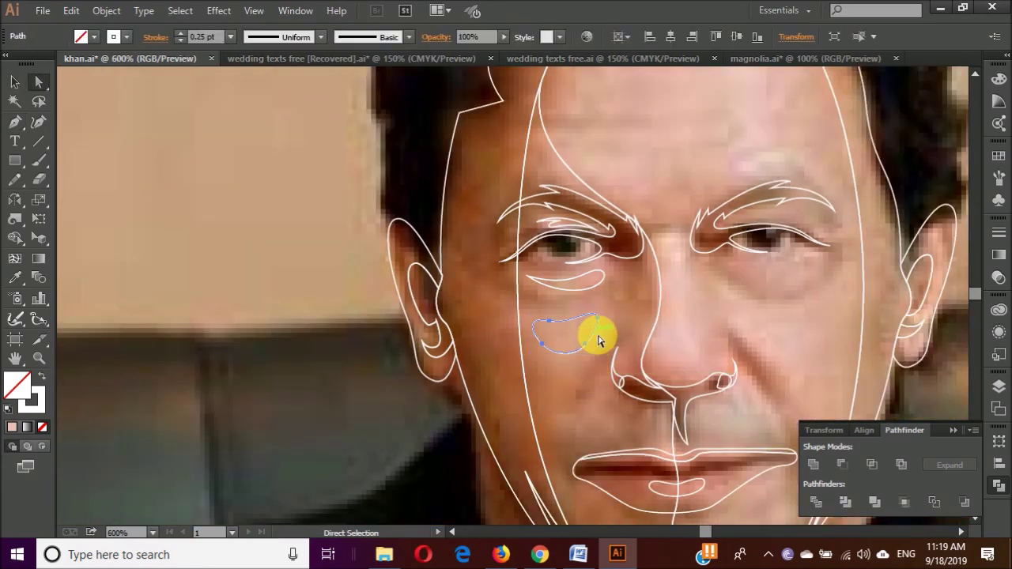
ctrl+click(607, 338)
- Start a new Pen line beside the left ear for the hair outline
scroll(609, 338, right, 2)
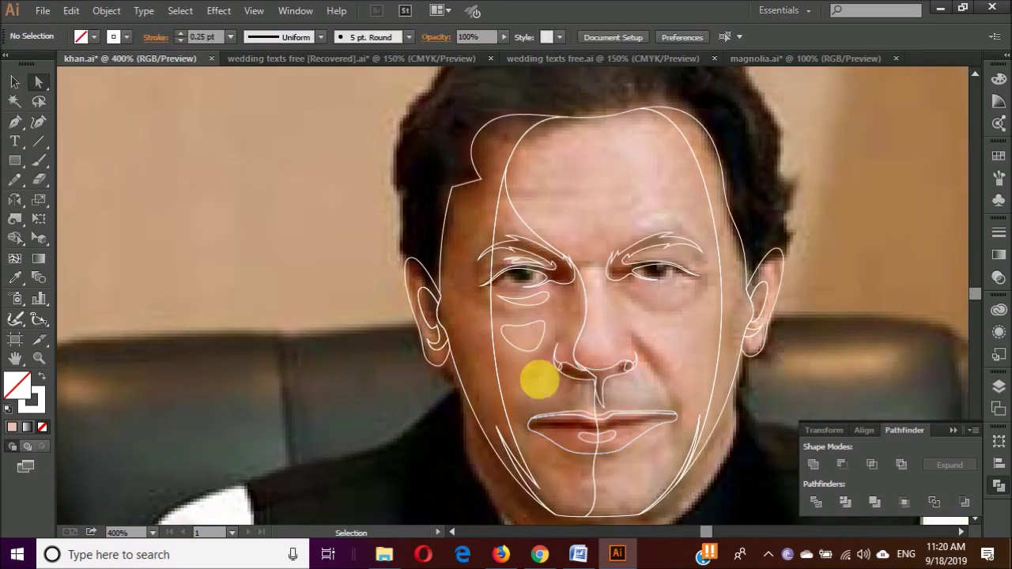
key(p)
scroll(509, 436, up, 2)
scroll(488, 368, up, 1)
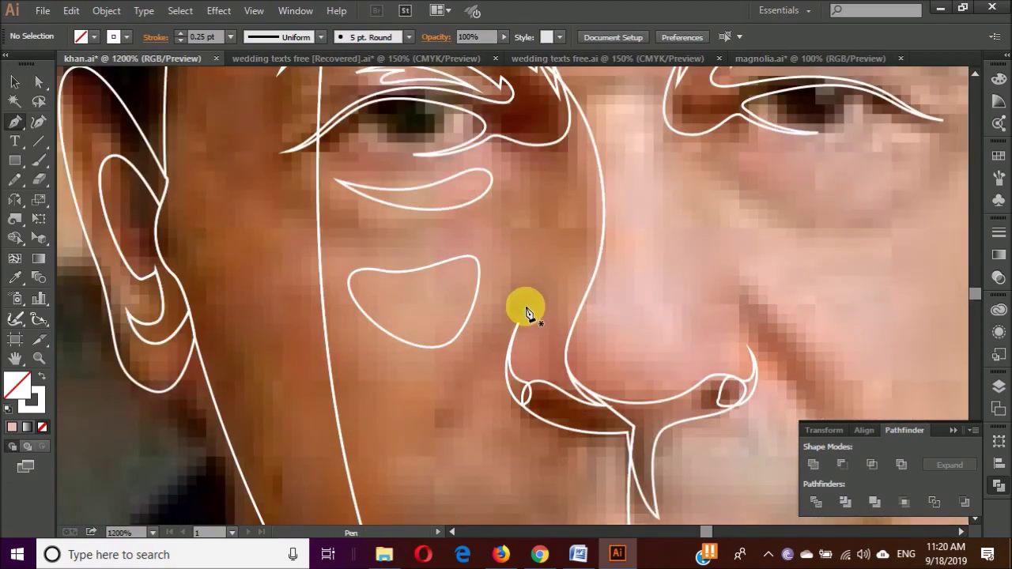
scroll(489, 351, down, 3)
scroll(421, 341, up, 1)
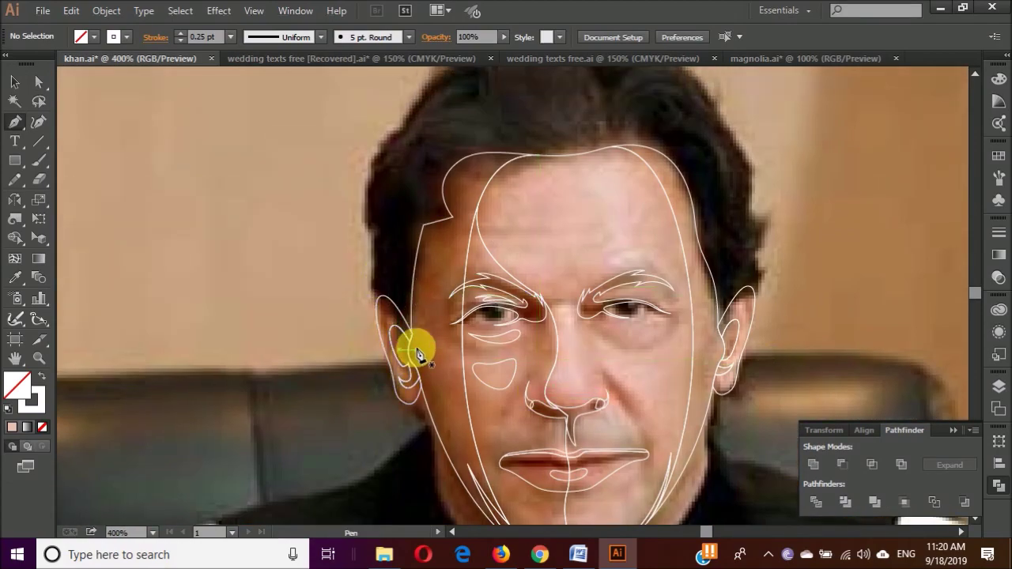
drag(408, 294, 403, 351)
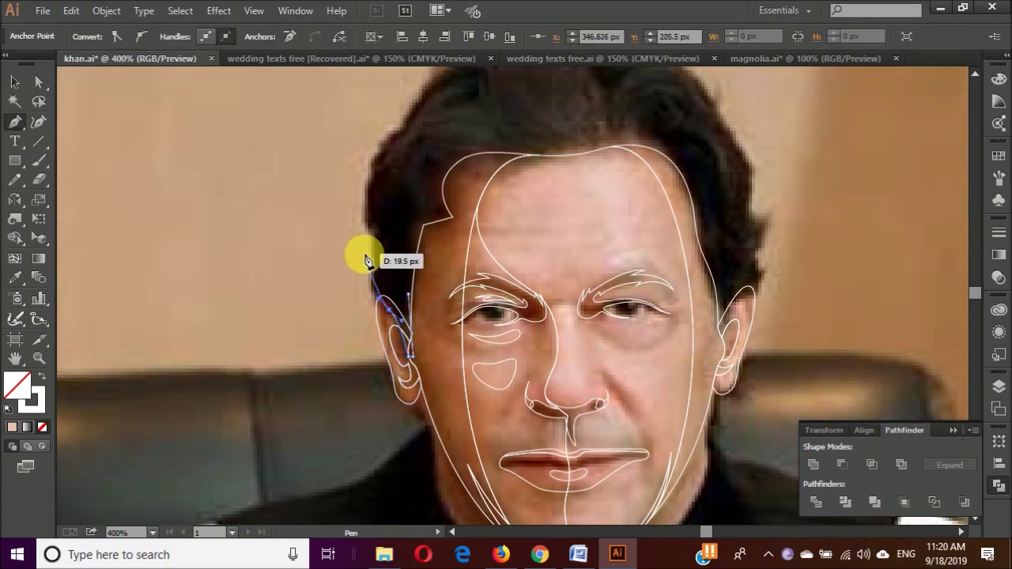
- Trace the hair outline up from the left ear, adding spiky tufts across the top
scroll(364, 265, up, 2)
scroll(431, 190, up, 1)
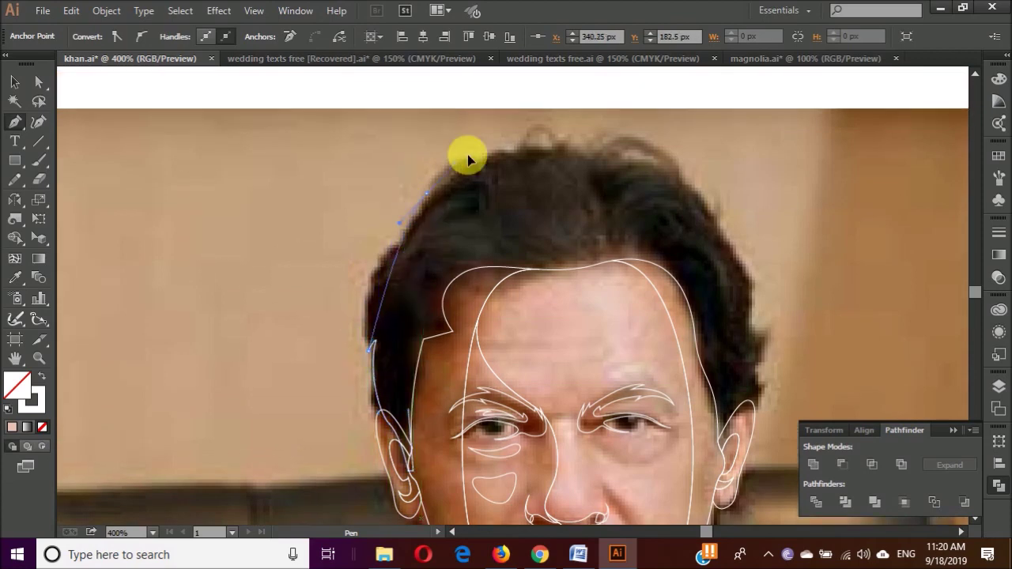
drag(425, 195, 494, 130)
scroll(554, 182, up, 1)
scroll(589, 218, up, 2)
drag(566, 223, 612, 180)
click(611, 181)
click(582, 223)
click(732, 221)
click(619, 221)
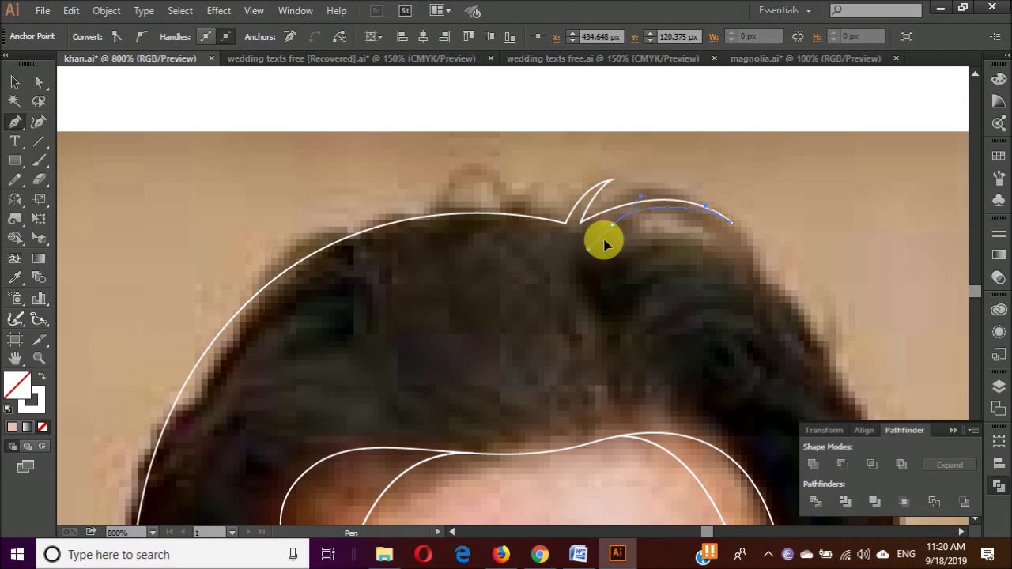
- Continue the hair outline down around the right ear and close it at the left ear
scroll(651, 208, down, 1)
mouse_move(605, 312)
mouse_down()
mouse_move(656, 384)
mouse_move(637, 379)
mouse_move(649, 414)
mouse_move(641, 444)
mouse_up()
scroll(680, 391, down, 2)
scroll(702, 394, up, 3)
scroll(656, 373, down, 1)
scroll(640, 443, down, 1)
drag(625, 409, 608, 425)
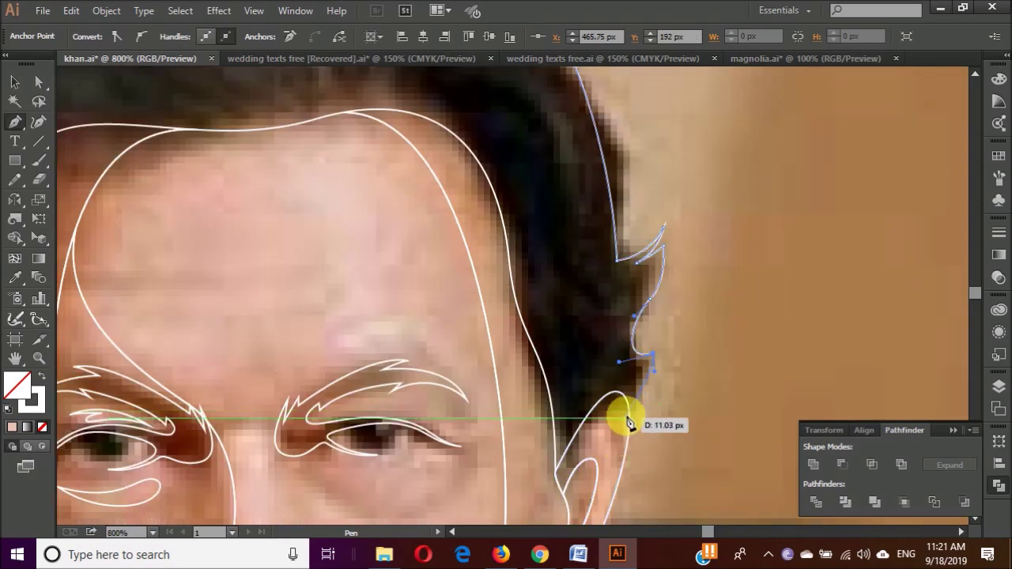
drag(575, 492, 564, 492)
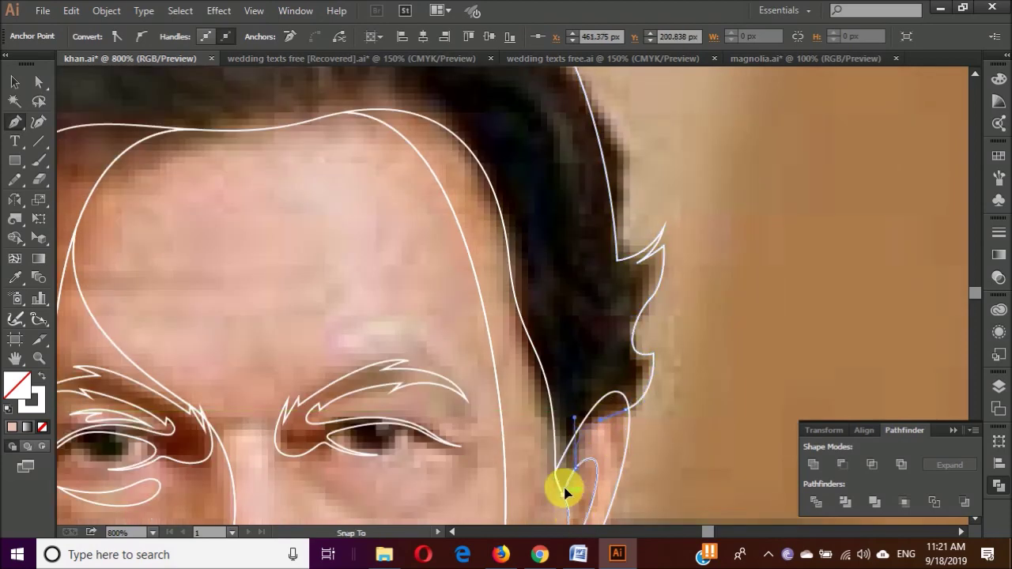
alt+scroll(566, 473, down, 2)
click(255, 434)
key(v)
click(510, 210)
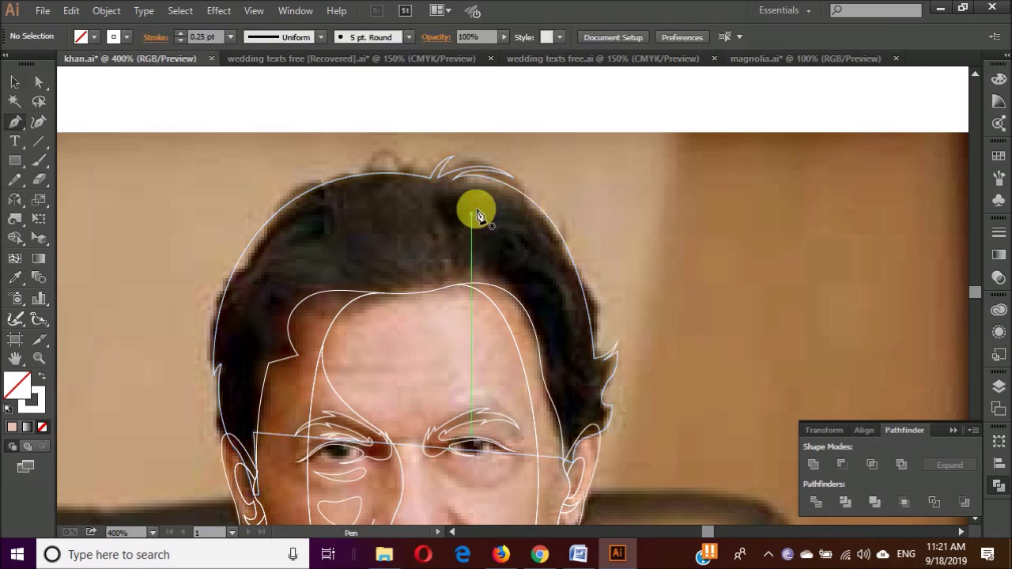
- Draw a curved hair strand and a closed leaf-shaped strand near the hairline
alt+scroll(491, 222, up, 1)
alt+scroll(301, 226, up, 1)
click(295, 226)
mouse_move(372, 201)
mouse_down()
mouse_move(315, 223)
mouse_move(406, 203)
mouse_up()
mouse_move(299, 285)
mouse_down()
mouse_move(396, 237)
mouse_move(379, 222)
mouse_up()
click(369, 229)
mouse_move(435, 283)
mouse_down()
mouse_move(368, 262)
mouse_move(328, 276)
mouse_up()
drag(423, 320, 409, 301)
click(299, 285)
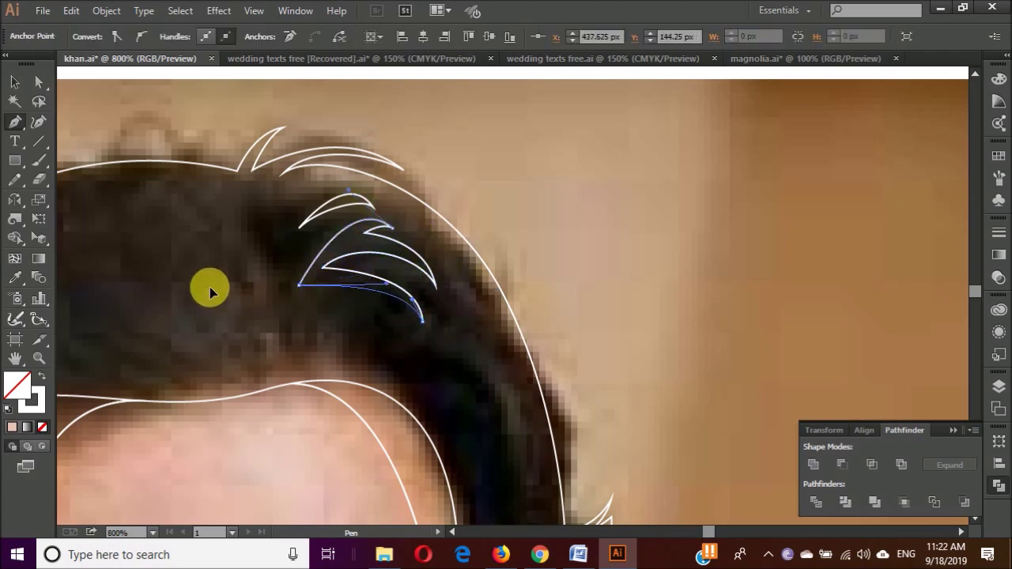
ctrl+click(209, 289)
- Add another upward-curving hair strand with a pointed tip
key(ctrl+minus)
key(ctrl+minus)
key(ctrl+plus)
key(p)
mouse_move(372, 292)
mouse_down()
mouse_move(372, 255)
mouse_move(463, 233)
mouse_up()
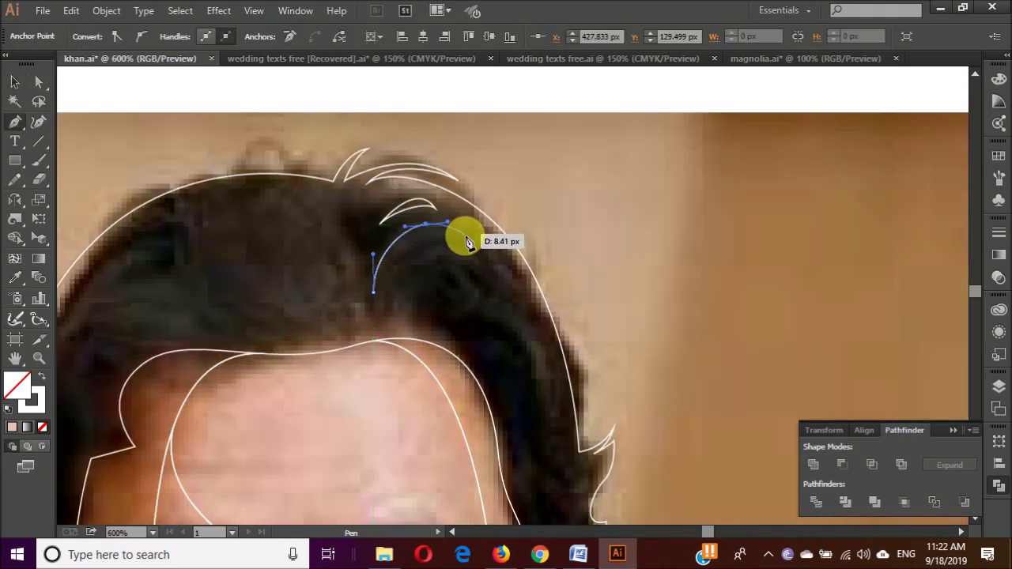
key(ctrl+plus)
drag(477, 283, 515, 330)
click(353, 332)
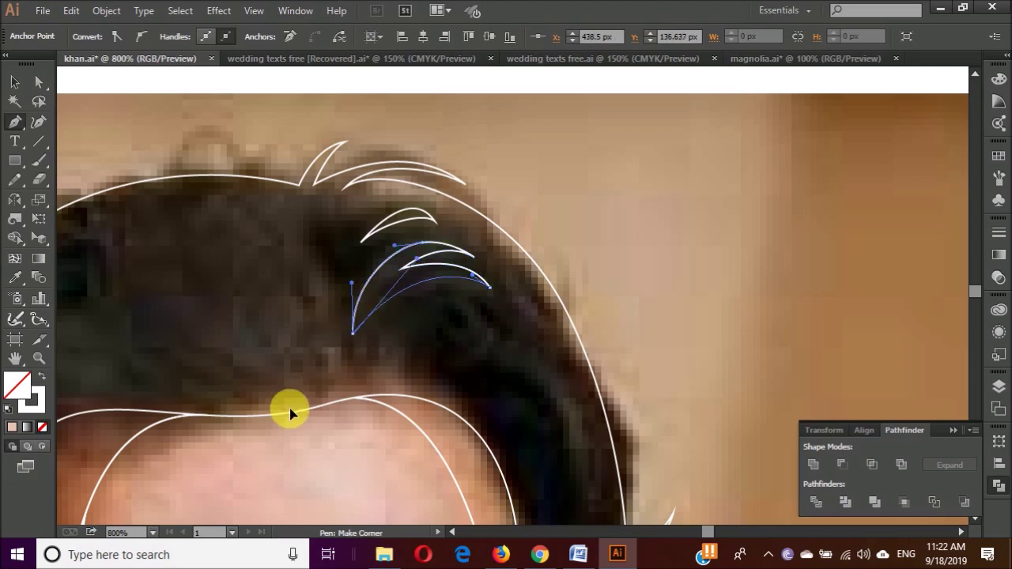
key(ctrl+minus)
key(ctrl+minus)
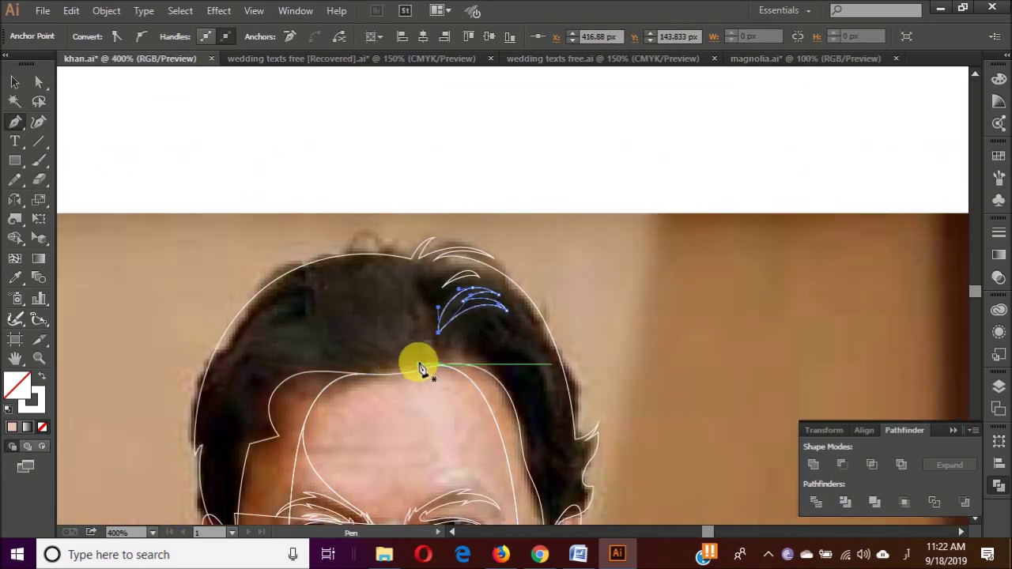
- Draw a further curved strand on the left side of the hair
mouse_move(385, 306)
mouse_down()
mouse_move(370, 330)
mouse_move(389, 316)
mouse_move(440, 350)
mouse_up()
key(ctrl+plus)
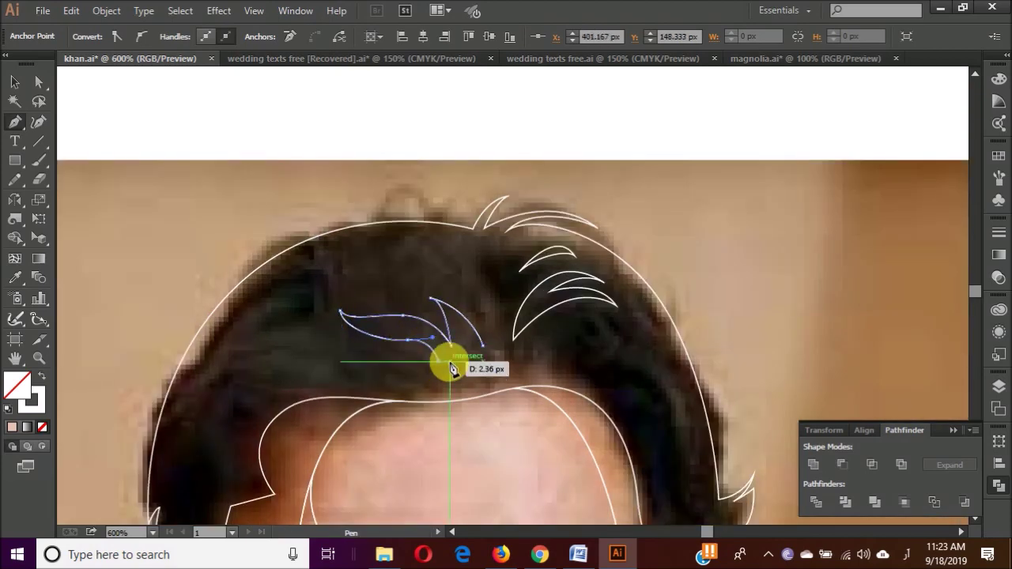
key(ctrl+plus)
mouse_move(468, 374)
mouse_down()
mouse_move(479, 408)
mouse_move(465, 306)
mouse_up()
key(ctrl+minus)
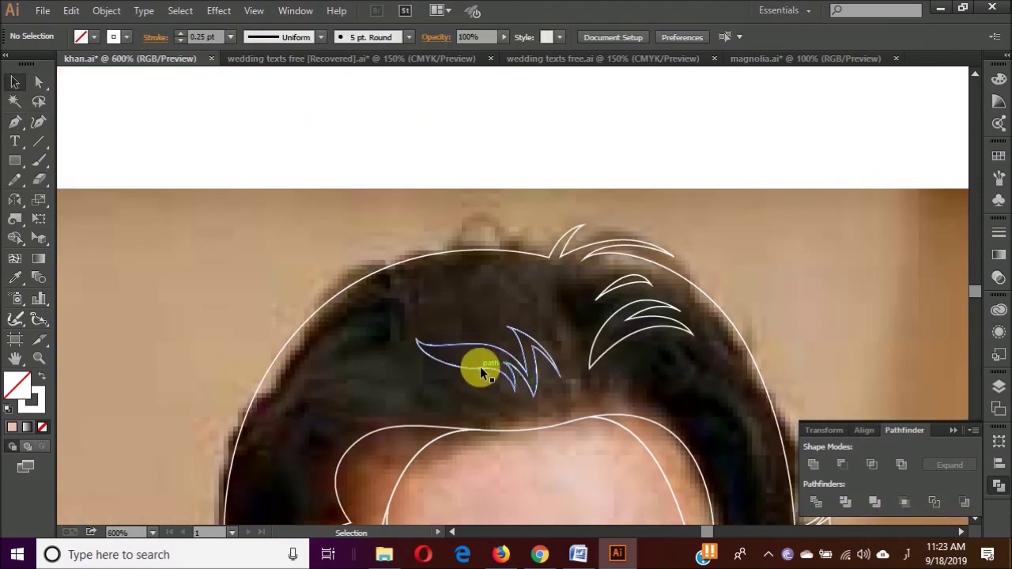
key(ctrl+minus)
key(ctrl+minus)
key(ctrl+minus)
scroll(707, 431, down, 1)
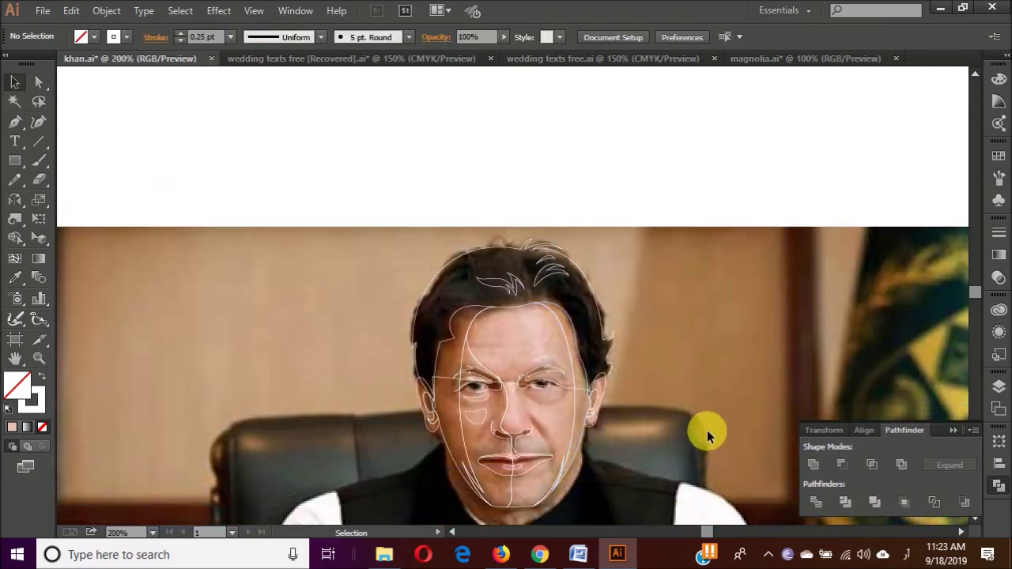
scroll(617, 344, up, 1)
scroll(617, 344, up, 2)
- Select the anchor points along the right hair edge with Direct Selection
key(a)
click(610, 360)
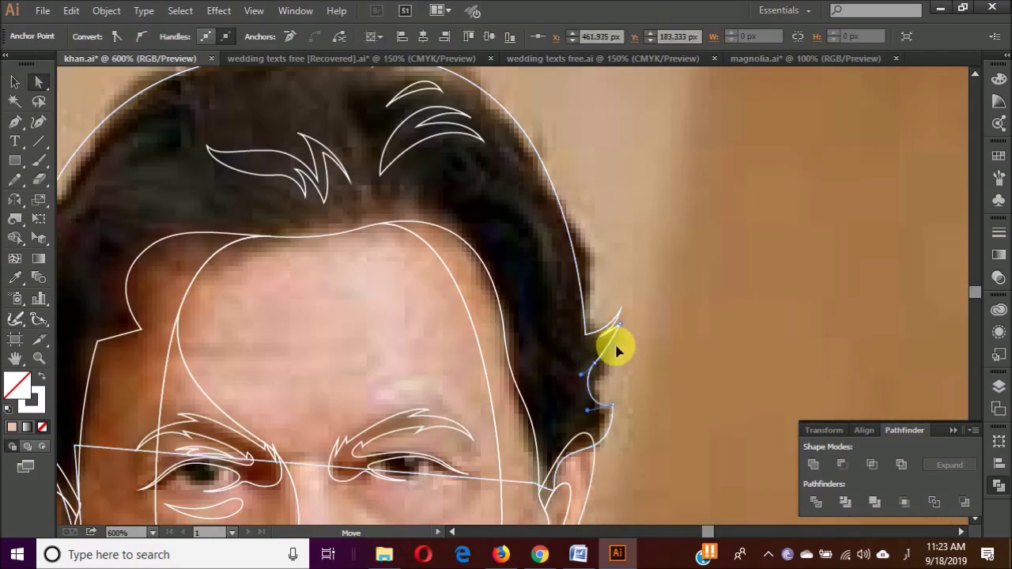
scroll(617, 351, down, 3)
key(shift+v)
scroll(653, 357, up, 2)
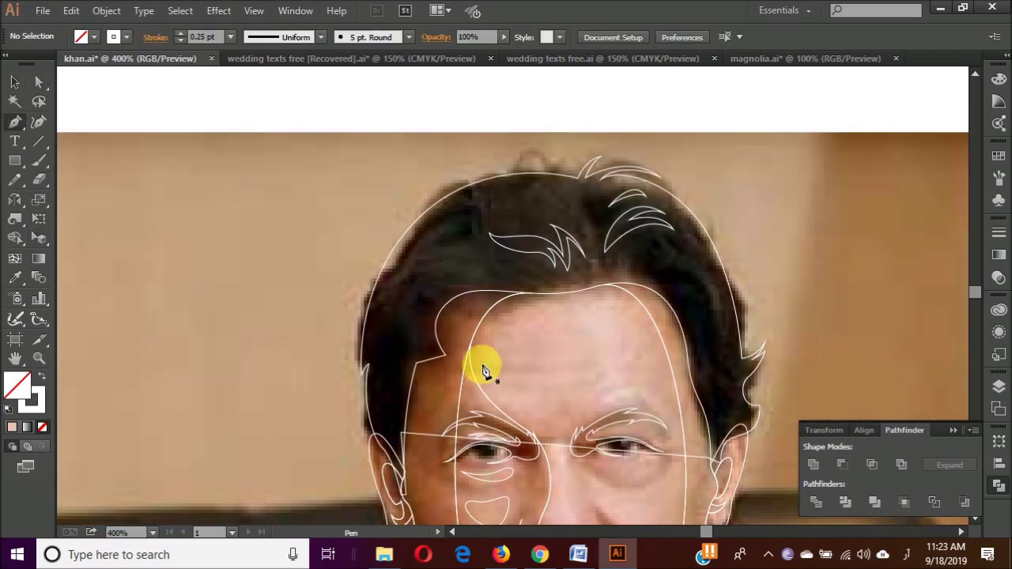
scroll(467, 360, up, 1)
scroll(470, 357, up, 1)
- Draw a pointed hair spike into the forehead and merge it with the forehead outline
drag(475, 366, 781, 355)
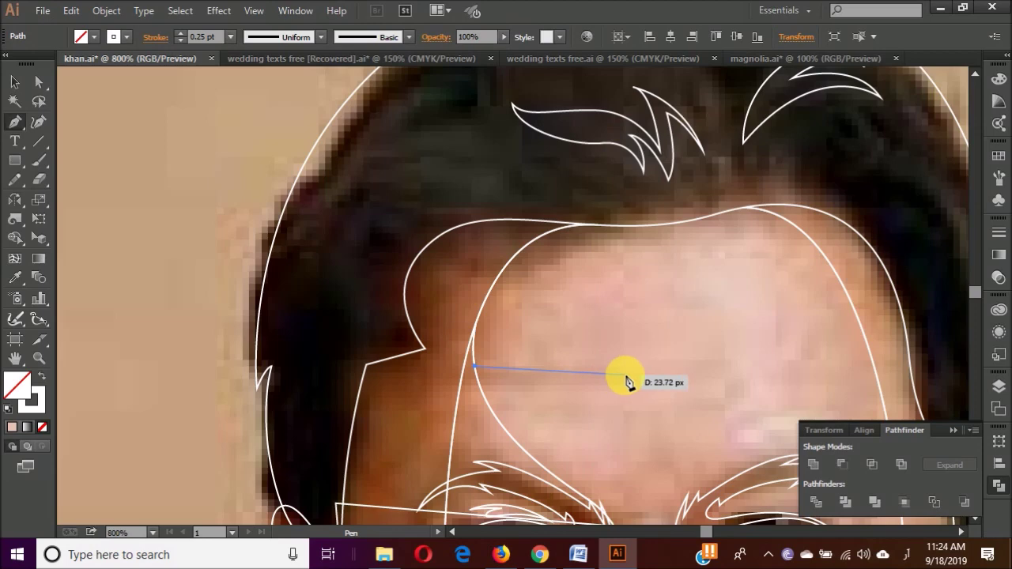
drag(480, 373, 464, 379)
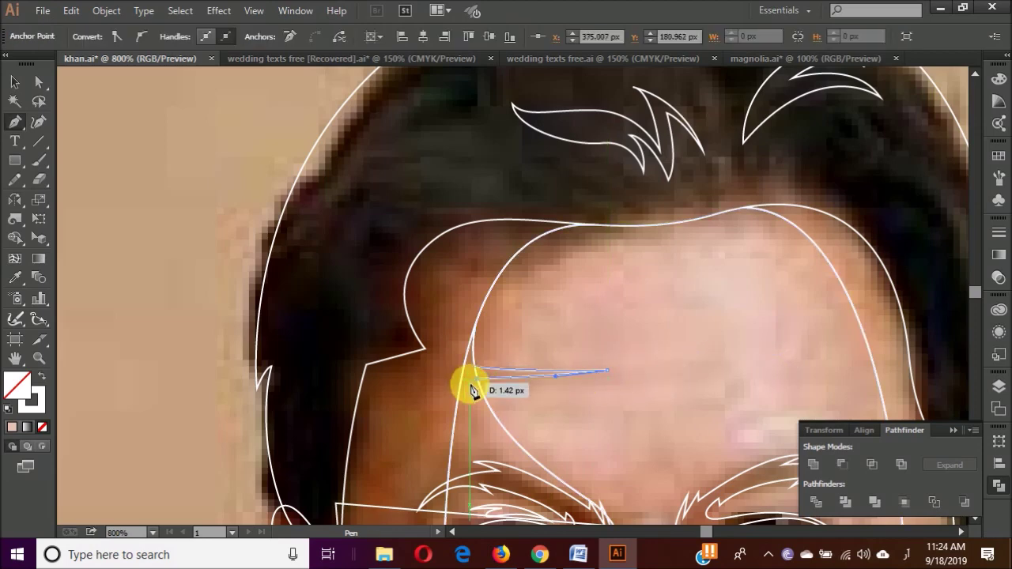
ctrl+click(486, 398)
shift+click(510, 305)
key(shift+m)
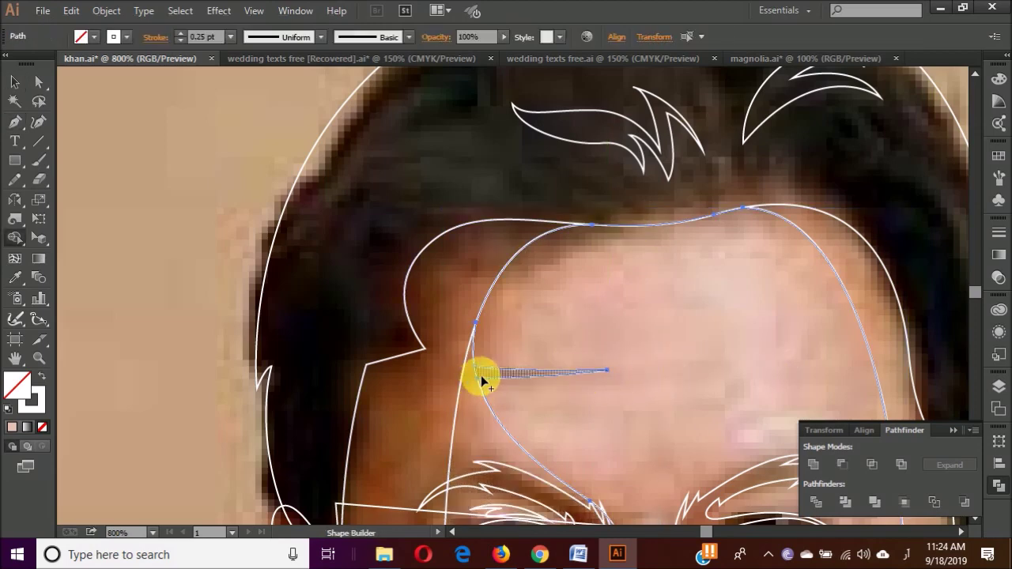
key(v)
scroll(388, 351, down, 3)
scroll(500, 477, up, 2)
scroll(447, 357, up, 2)
scroll(384, 434, down, 3)
scroll(561, 361, down, 1)
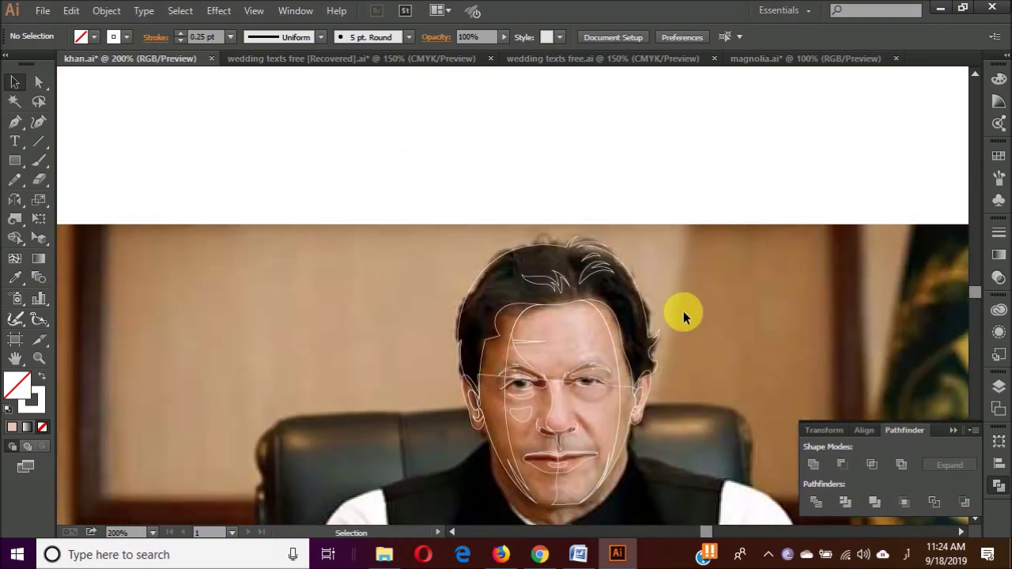
scroll(514, 474, up, 2)
key(p)
scroll(485, 360, up, 1)
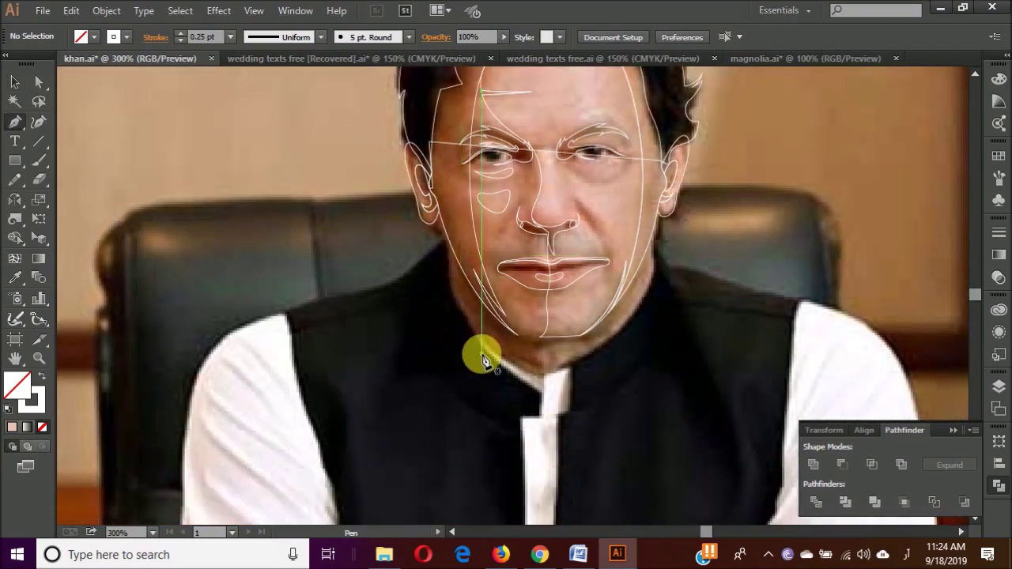
- Trace the left shoulder and down the left arm with Pen anchors
click(452, 243)
click(221, 356)
scroll(198, 380, down, 2)
click(174, 395)
click(169, 470)
scroll(169, 470, down, 2)
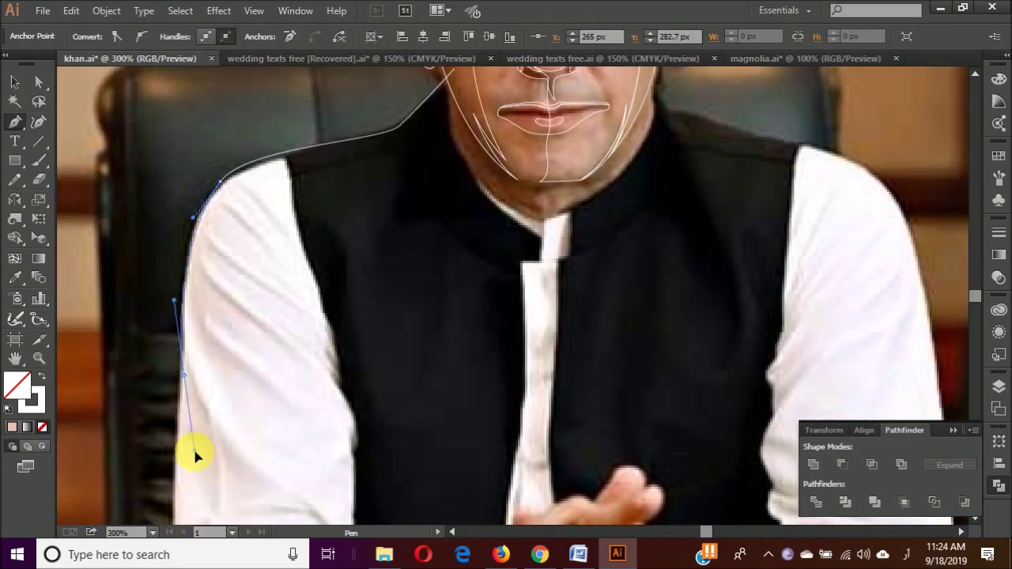
scroll(415, 413, down, 3)
scroll(618, 390, up, 3)
- Curve the outline over the right shoulder and across toward the left jaw
click(642, 479)
drag(566, 271, 529, 254)
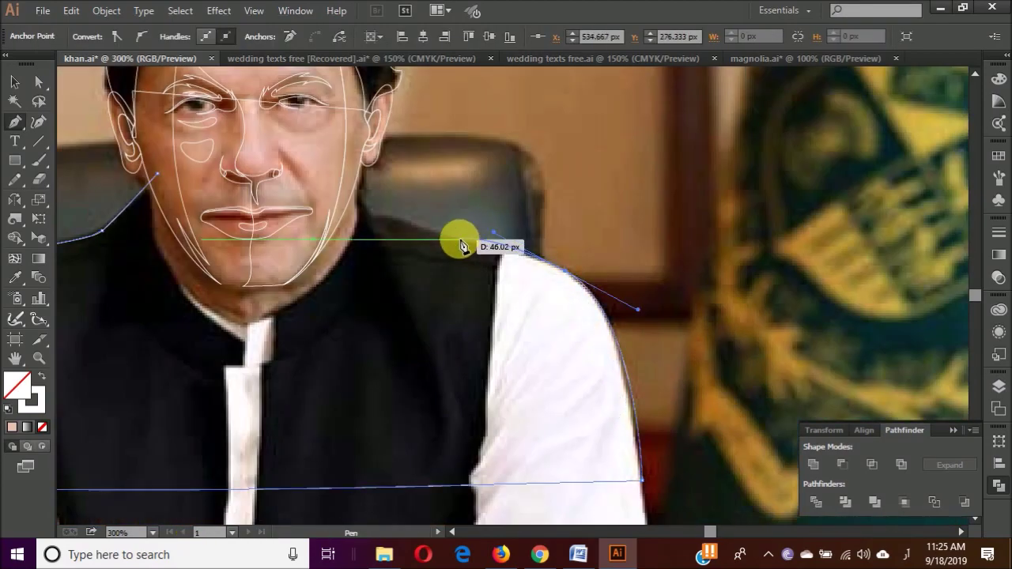
scroll(365, 273, up, 1)
drag(468, 250, 364, 275)
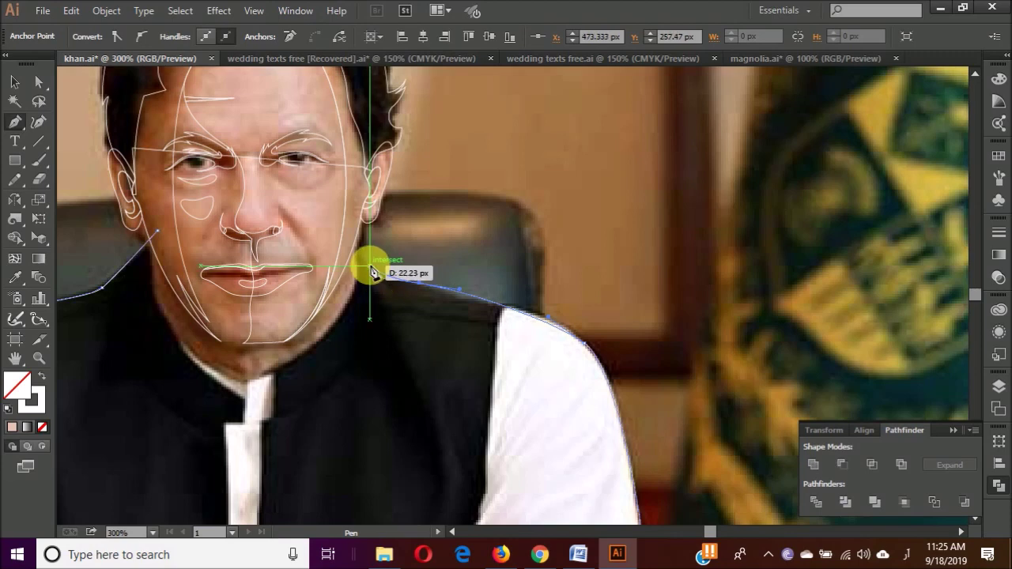
scroll(364, 275, up, 1)
drag(158, 229, 158, 249)
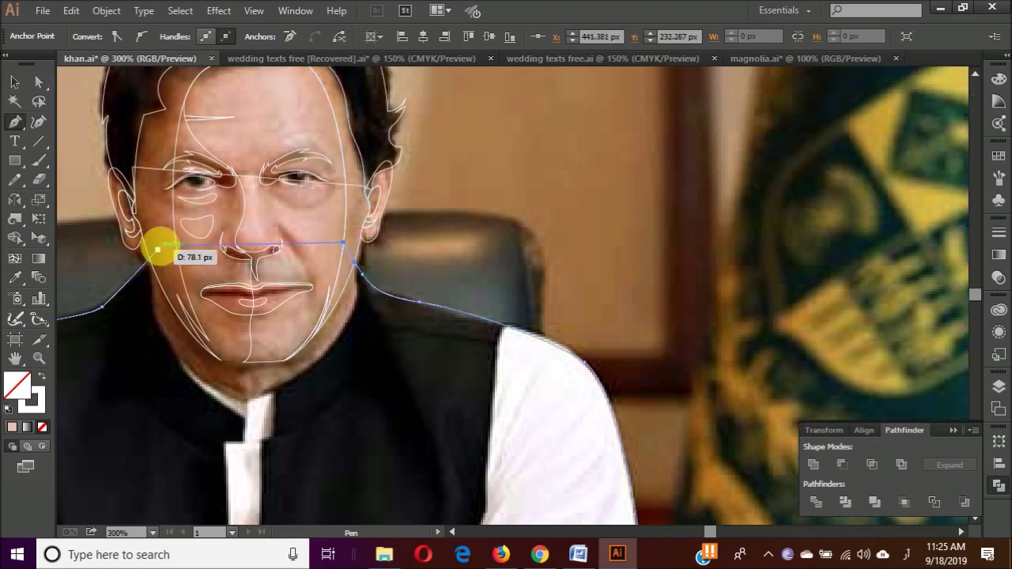
scroll(176, 335, left, 1)
scroll(199, 265, up, 1)
- Draw a curved path along the jaw from the left side to the right
click(204, 246)
click(218, 332)
click(228, 365)
drag(340, 435, 390, 433)
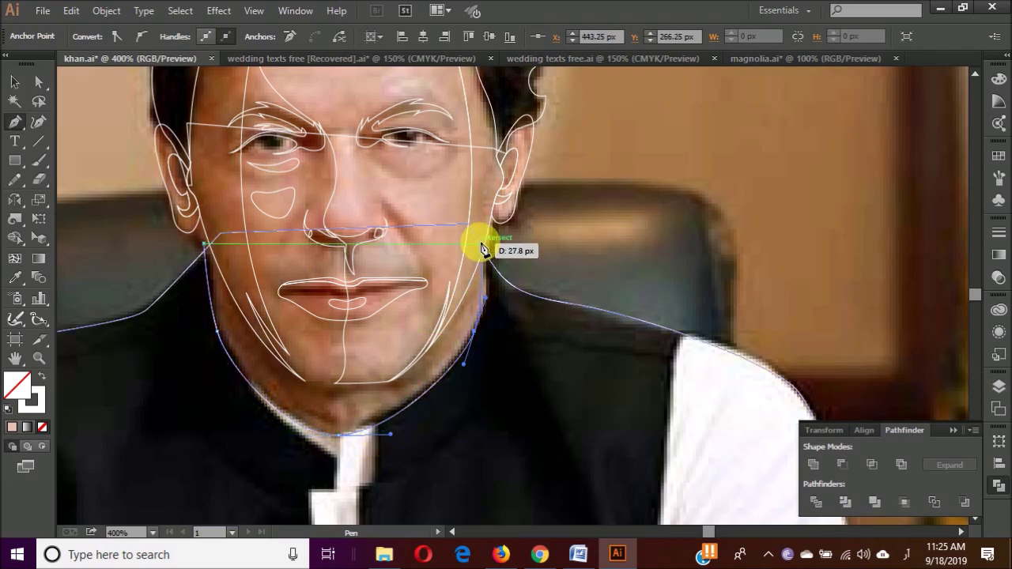
drag(477, 339, 522, 291)
ctrl+click(524, 292)
scroll(294, 388, up, 1)
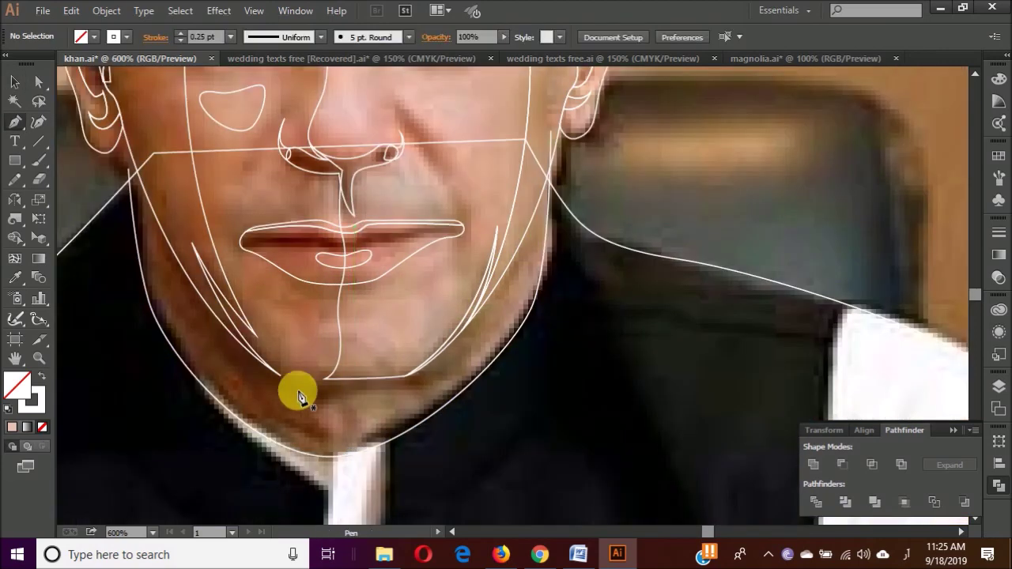
- Draw a smooth curved path under the chin meeting the jaw line
key(p)
ctrl+click(334, 402)
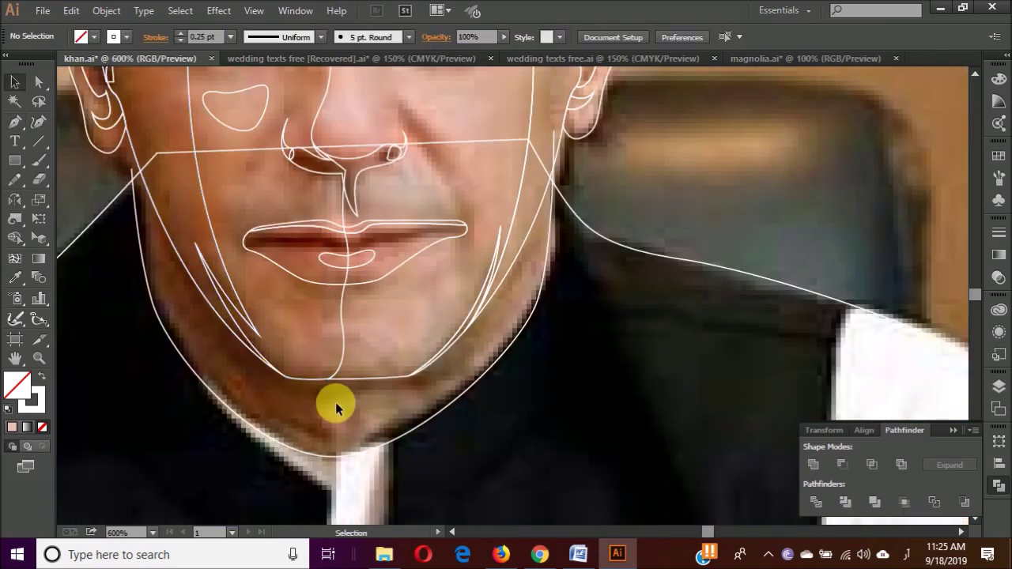
click(396, 378)
drag(330, 402, 324, 431)
click(463, 406)
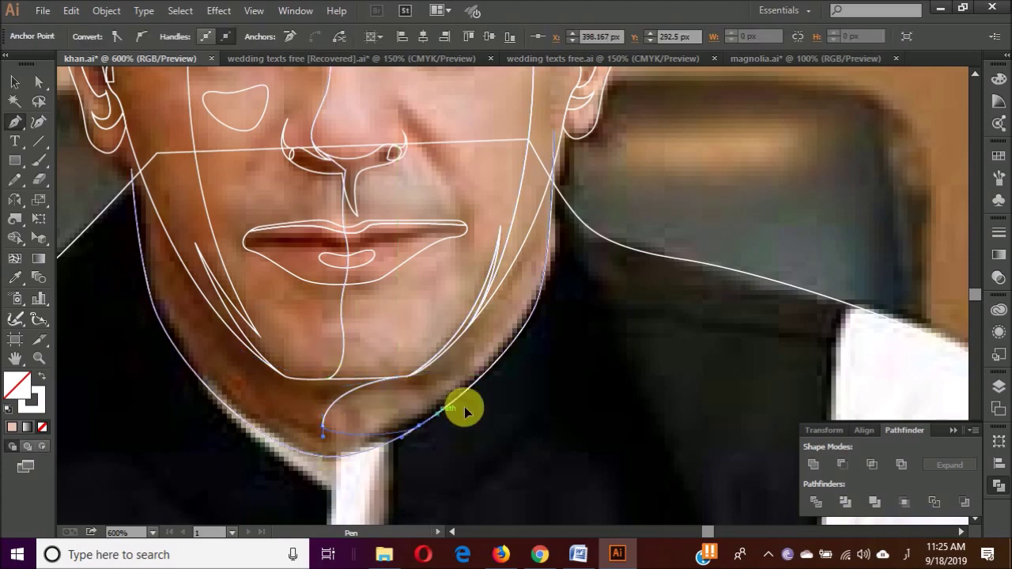
scroll(515, 407, down, 1)
ctrl+click(515, 409)
scroll(516, 409, down, 3)
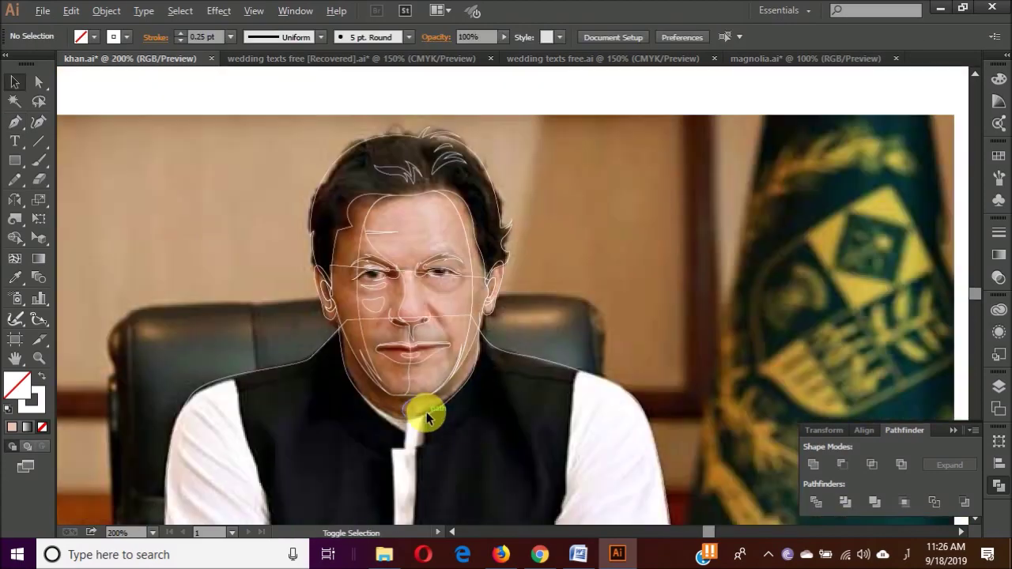
scroll(496, 408, up, 1)
scroll(459, 349, up, 1)
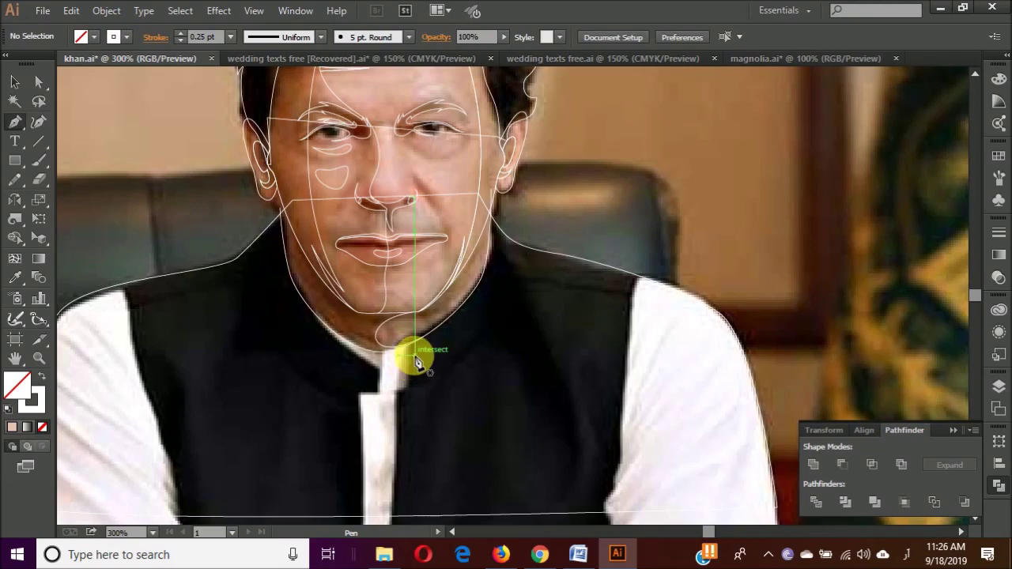
scroll(419, 356, down, 2)
scroll(413, 293, up, 2)
- Add anchors at the collar and its corner, then close the body outline
click(373, 361)
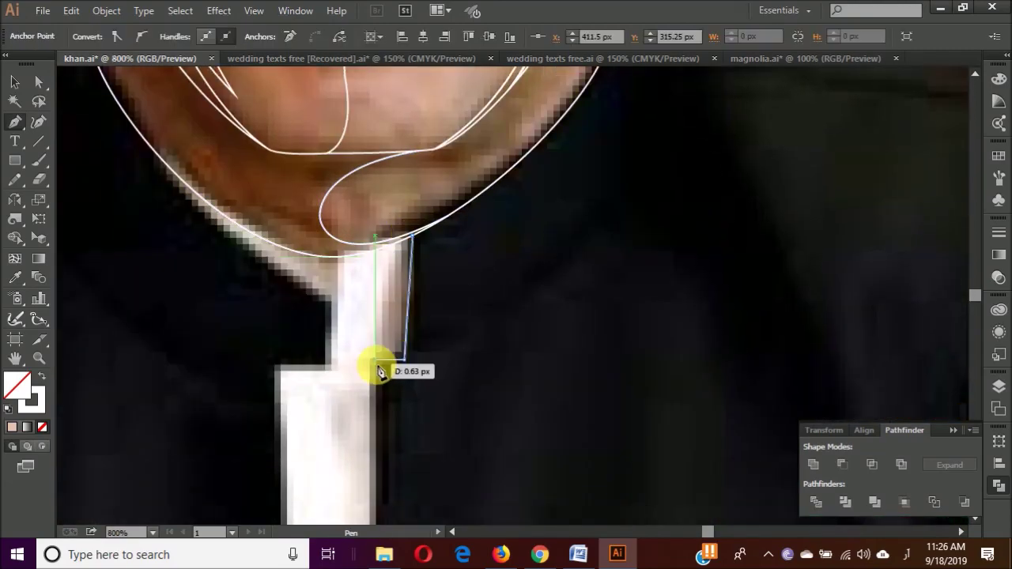
scroll(368, 441, down, 2)
scroll(360, 458, up, 1)
scroll(294, 206, up, 1)
click(414, 388)
scroll(414, 388, down, 3)
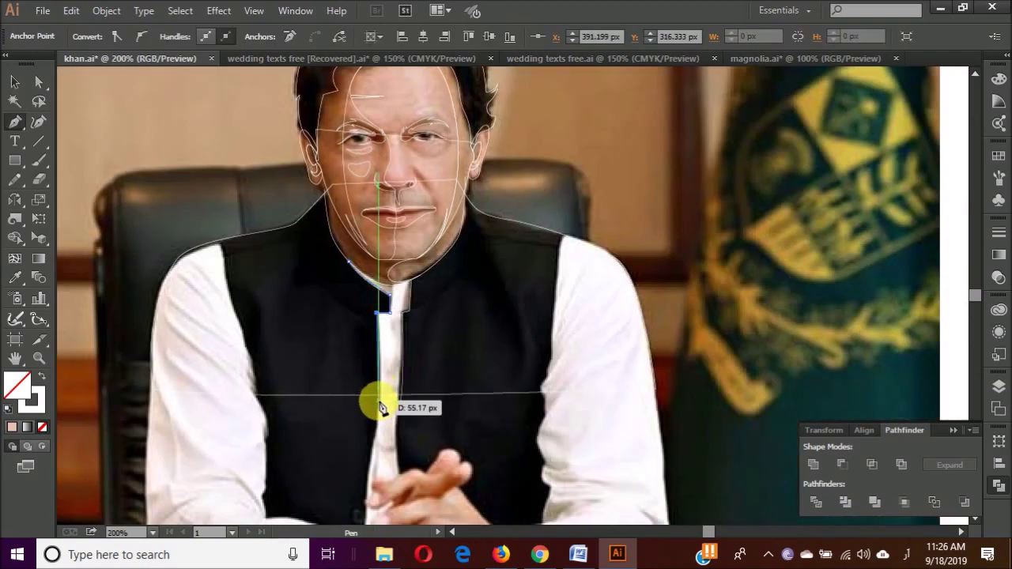
click(376, 403)
- Select the body outline, merge it with Shape Builder, then deselect
key(v)
click(441, 263)
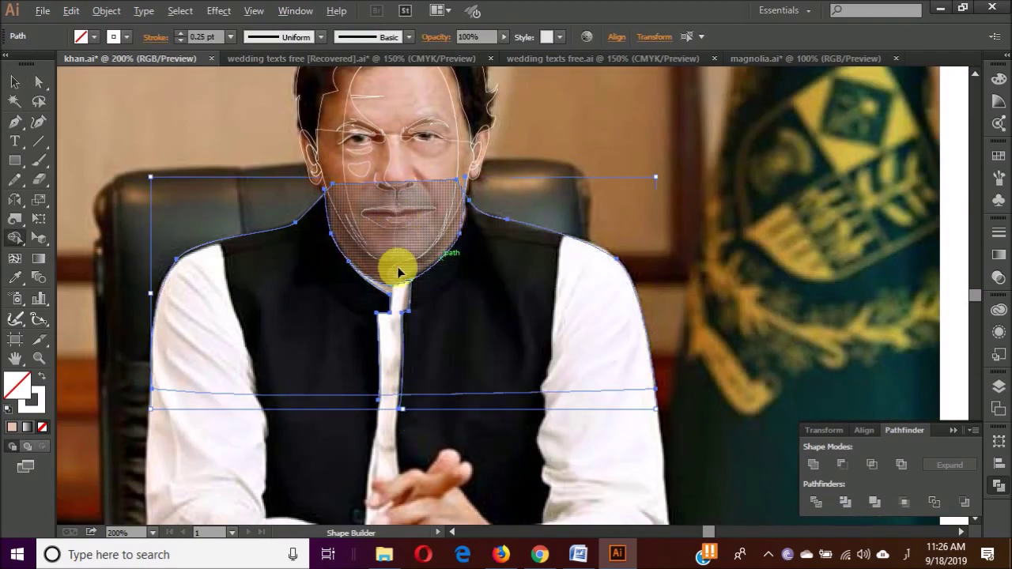
scroll(388, 289, up, 2)
scroll(512, 173, down, 2)
key(shift+m)
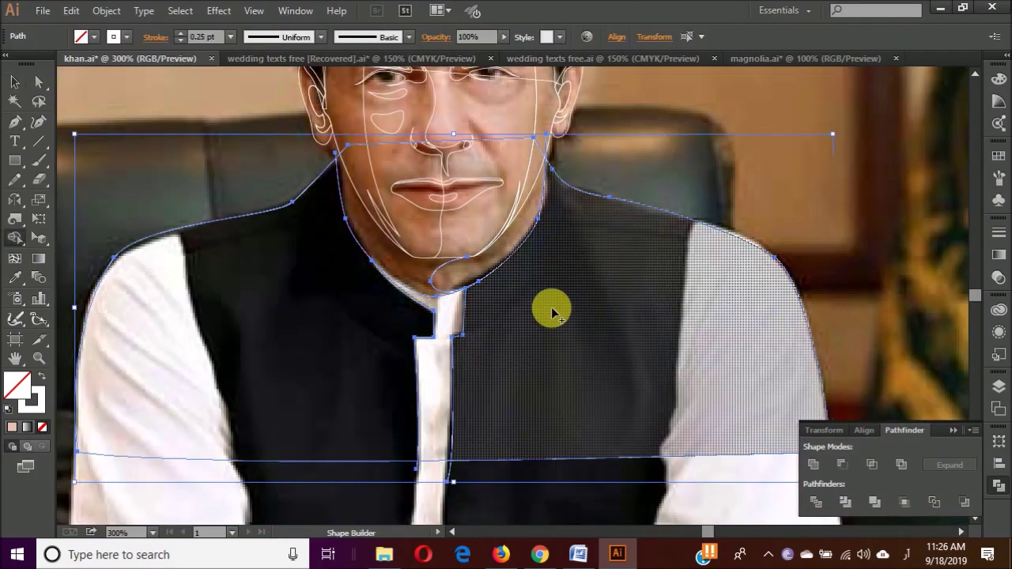
scroll(488, 355, up, 1)
scroll(514, 340, down, 2)
key(v)
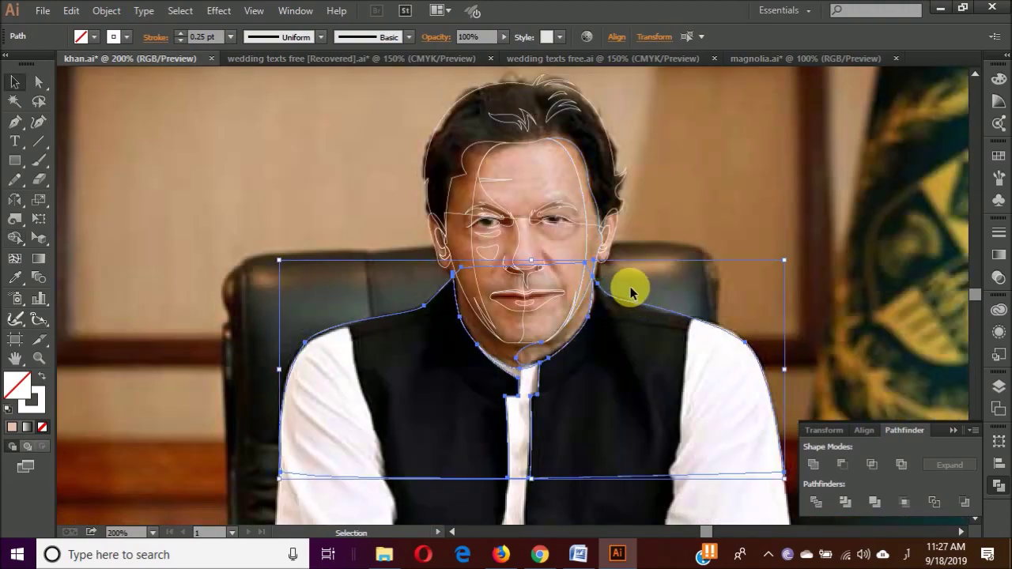
click(593, 293)
- Open the Basic RGB swatch library
click(95, 38)
click(12, 136)
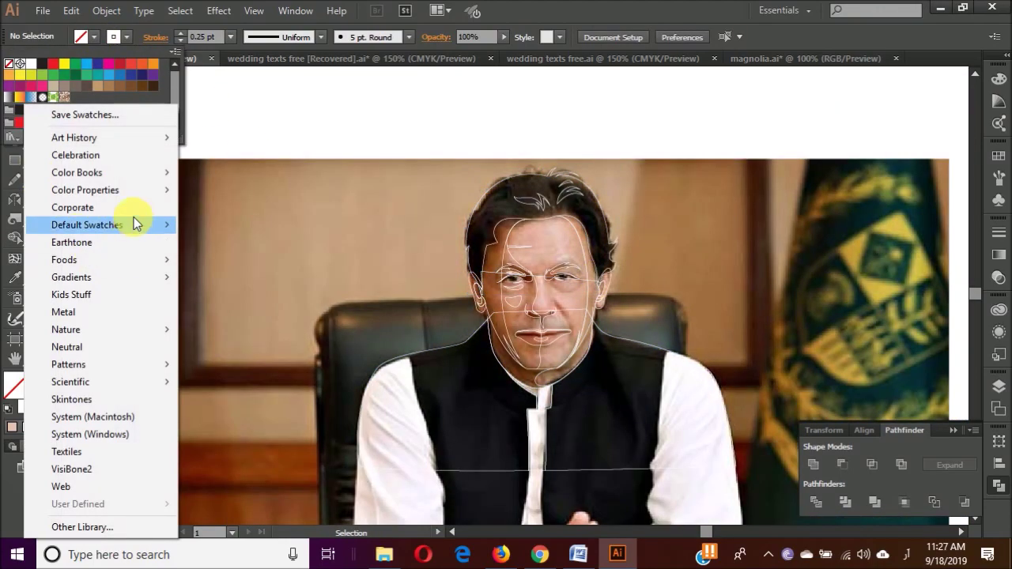
click(224, 226)
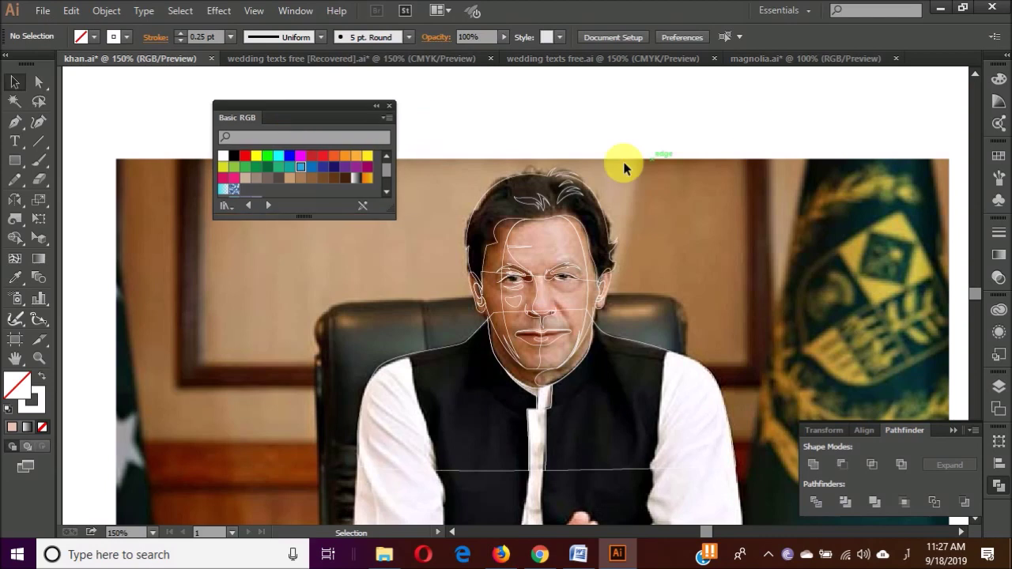
- Fill the hair shape dark navy and bring it to the front
click(554, 178)
key(i)
click(334, 166)
key(v)
key(ctrl+shift+bracketright)
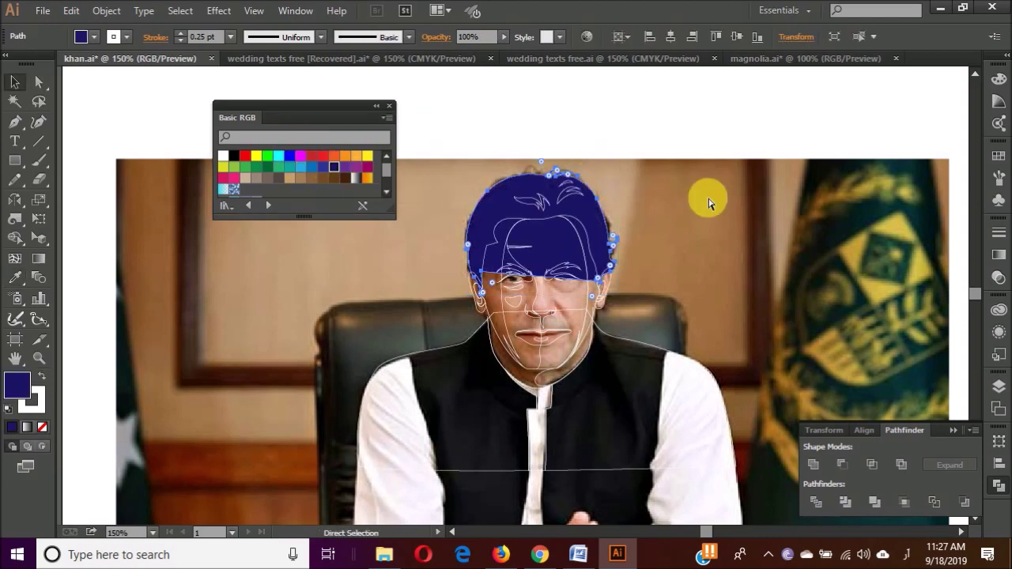
- Select the ear outline together with the face outline
click(606, 287)
scroll(606, 286, up, 1)
scroll(607, 286, up, 2)
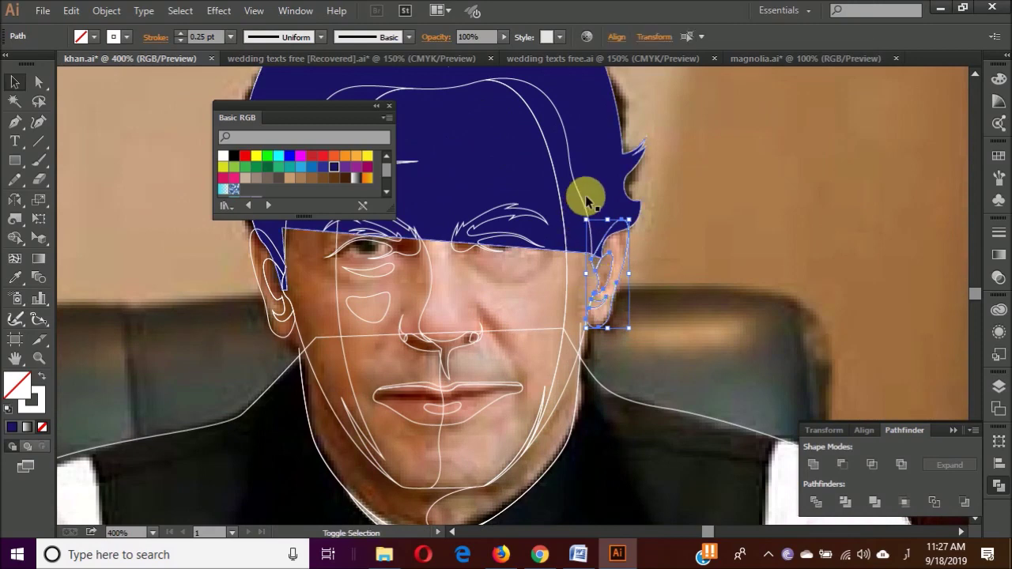
shift+click(453, 85)
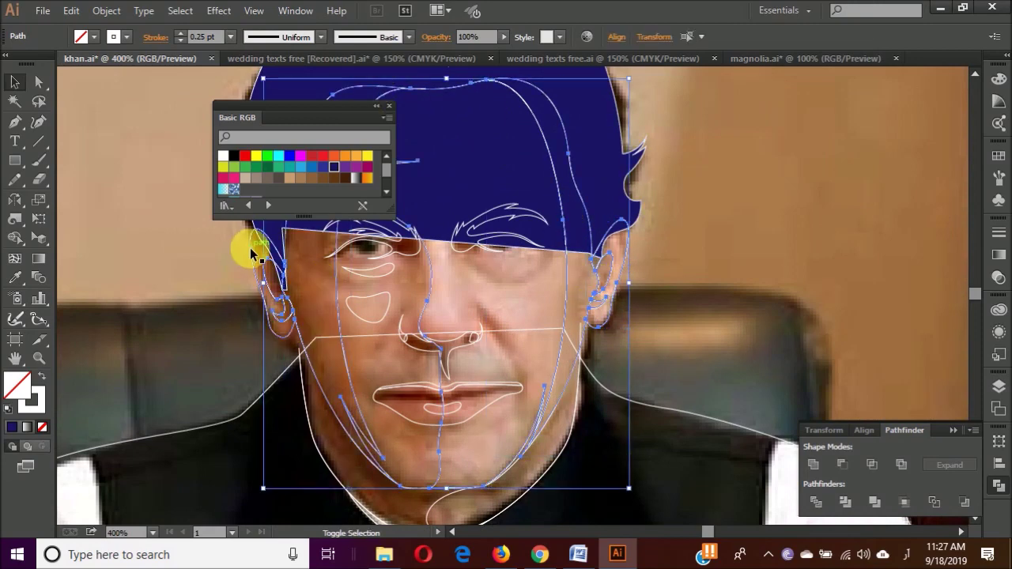
scroll(499, 459, down, 1)
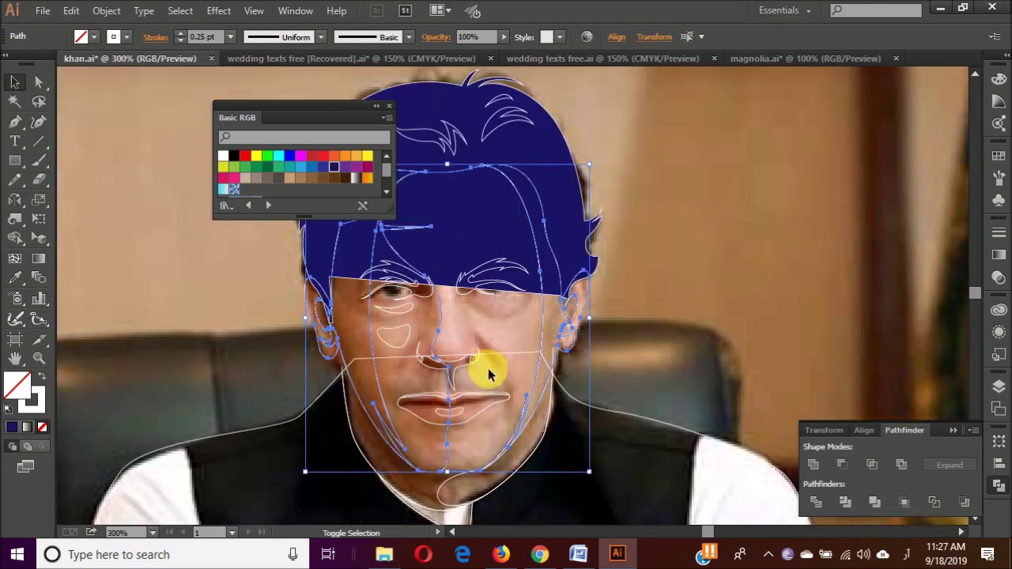
- Make a Live Paint group; paint the side strip magenta, face yellow, left strip navy
drag(353, 125, 265, 106)
click(485, 327)
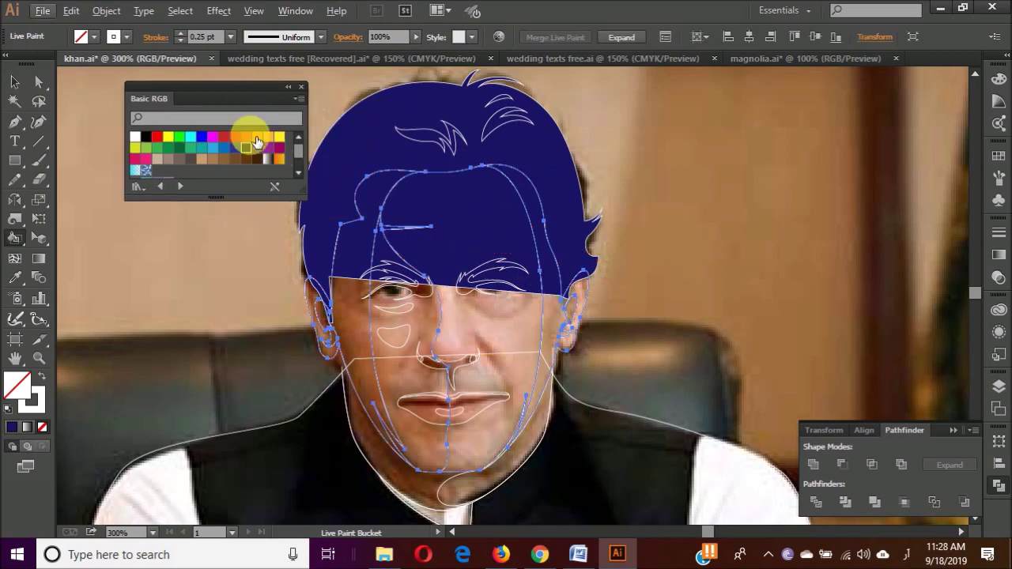
click(213, 137)
click(544, 300)
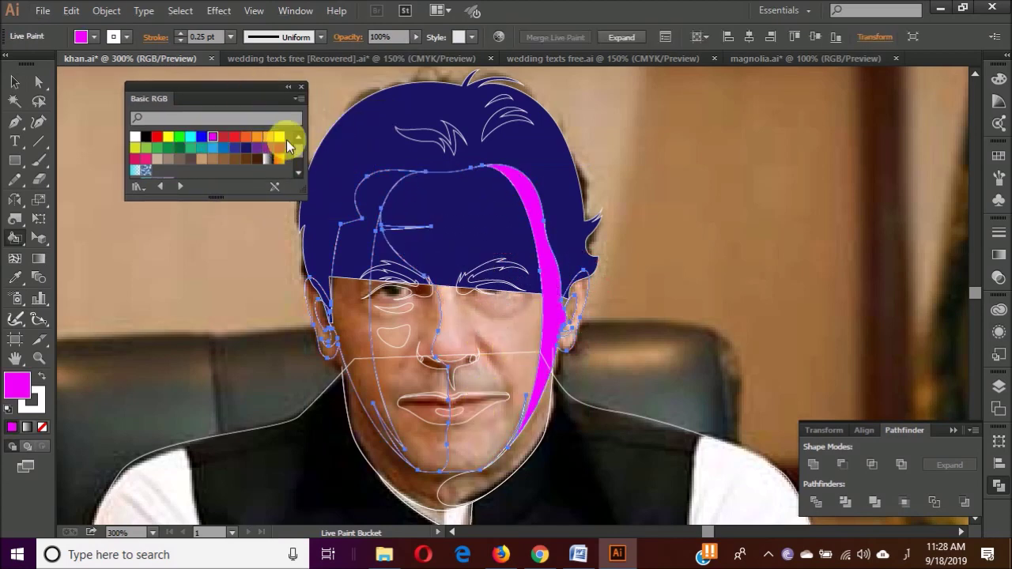
click(169, 137)
click(481, 322)
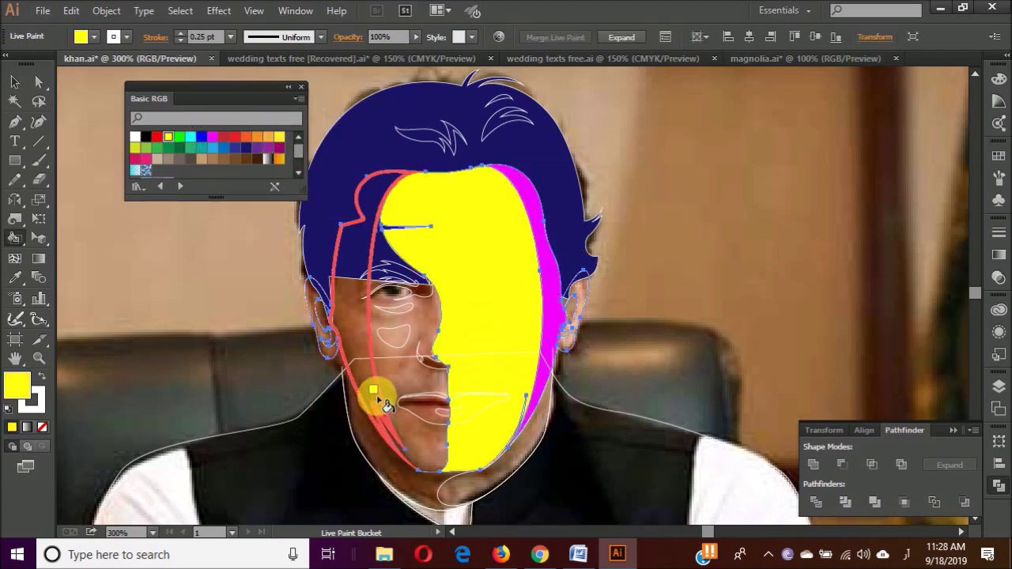
alt+click(328, 276)
click(419, 318)
- Repaint the face regions, leaving the main area yellow and the left region cyan
click(387, 252)
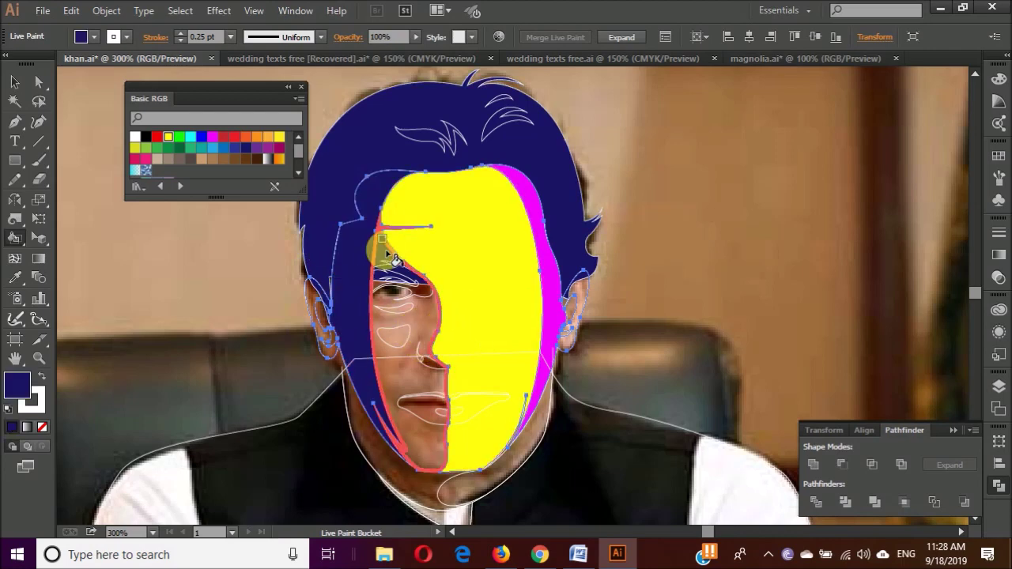
click(190, 137)
click(464, 287)
click(168, 137)
click(463, 305)
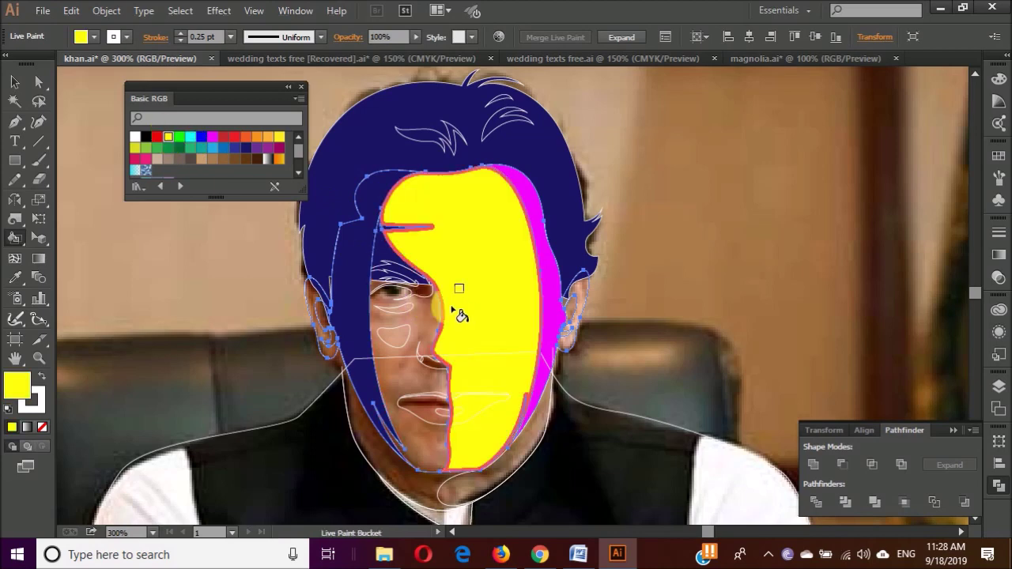
click(190, 137)
click(411, 341)
- Paint the left and right ears cyan
scroll(332, 372, up, 1)
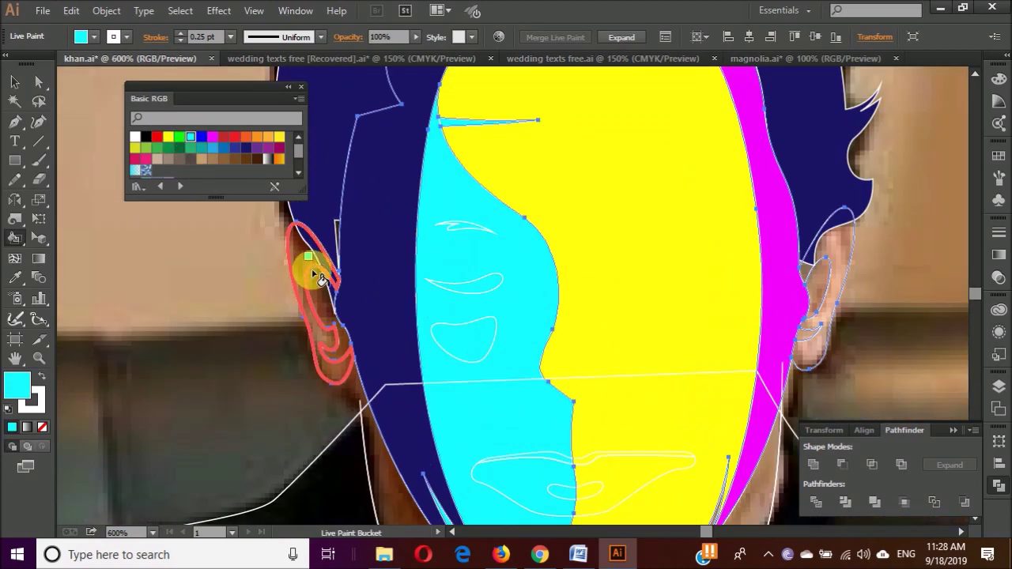
click(306, 276)
alt+click(351, 283)
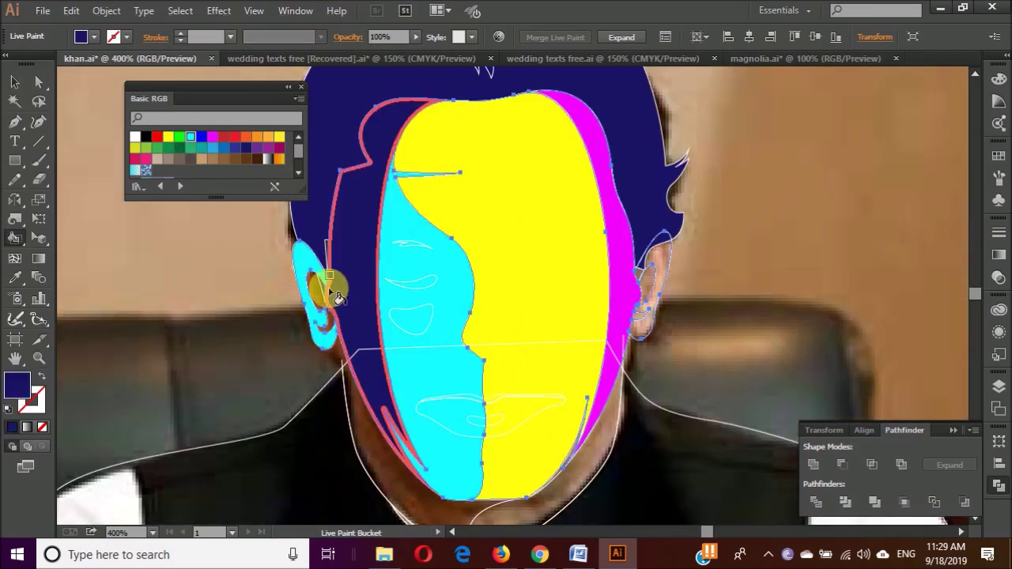
alt+click(428, 280)
click(643, 284)
scroll(629, 284, up, 1)
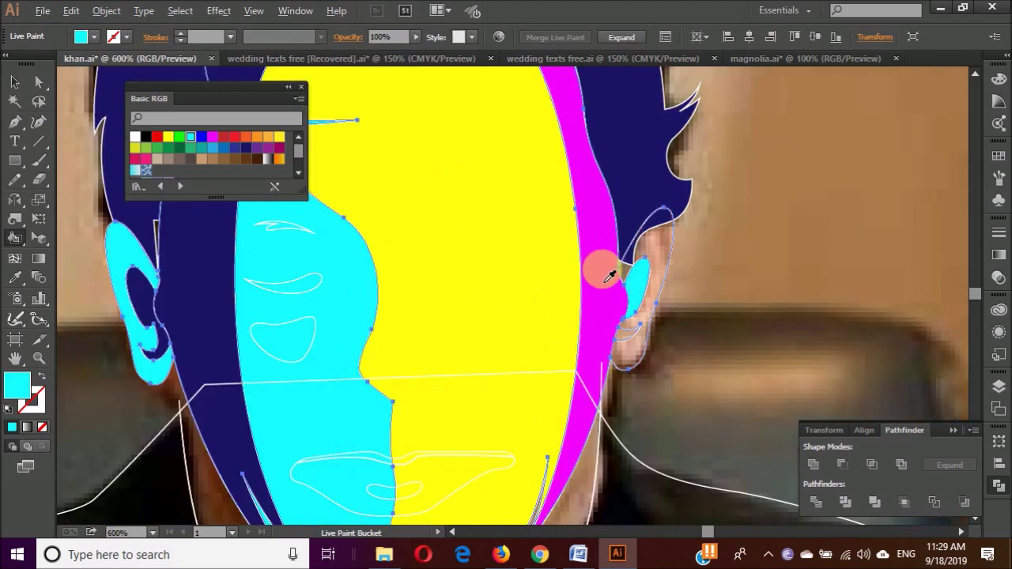
scroll(637, 339, down, 1)
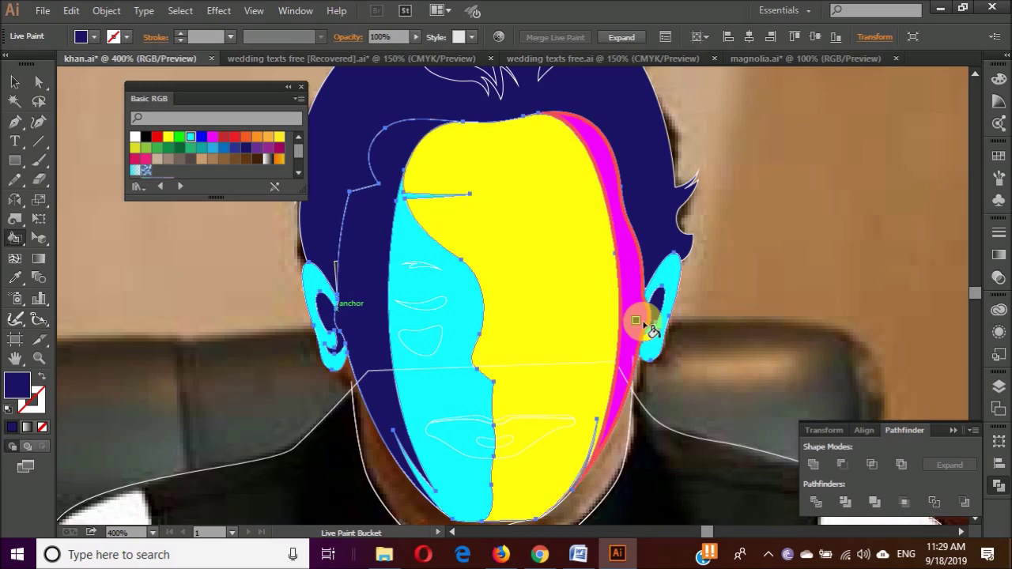
- Select the face and hair paths with Direct Selection, then clear the selection
key(a)
click(633, 140)
shift+click(671, 229)
click(735, 253)
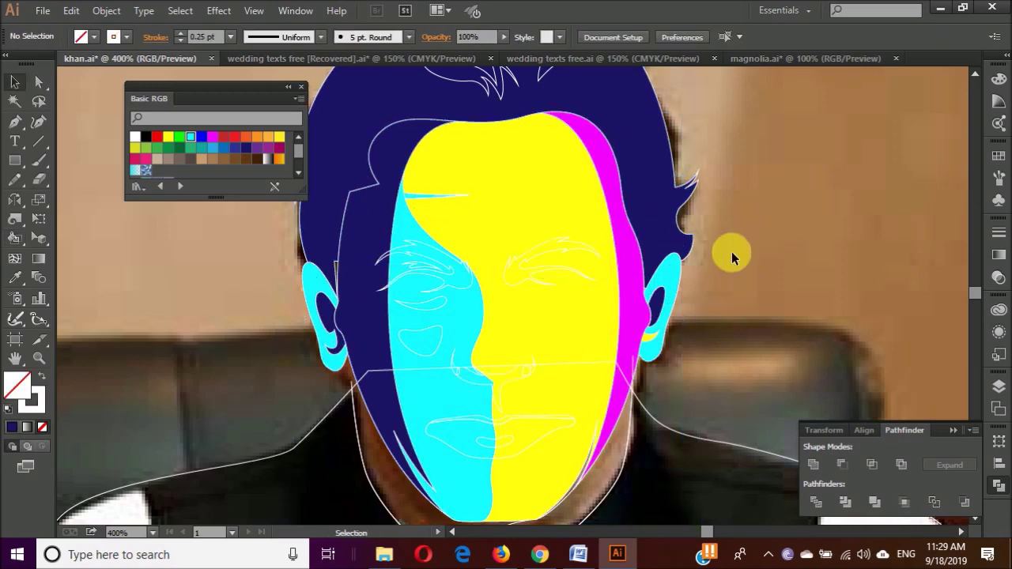
- Fill the nose and the mouth shape navy, then deselect everything
click(433, 329)
click(510, 387)
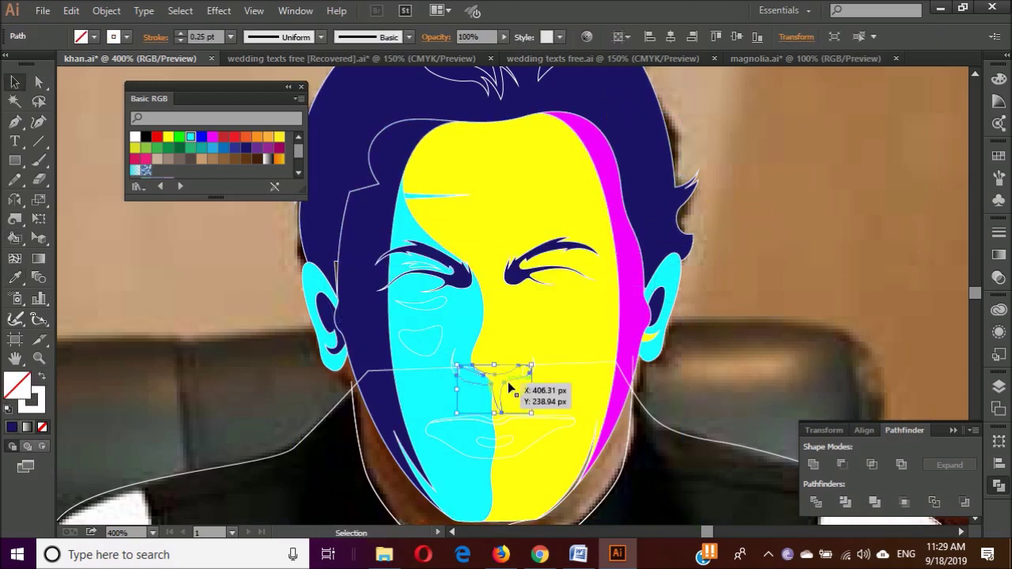
click(668, 189)
scroll(554, 356, down, 1)
key(v)
click(552, 403)
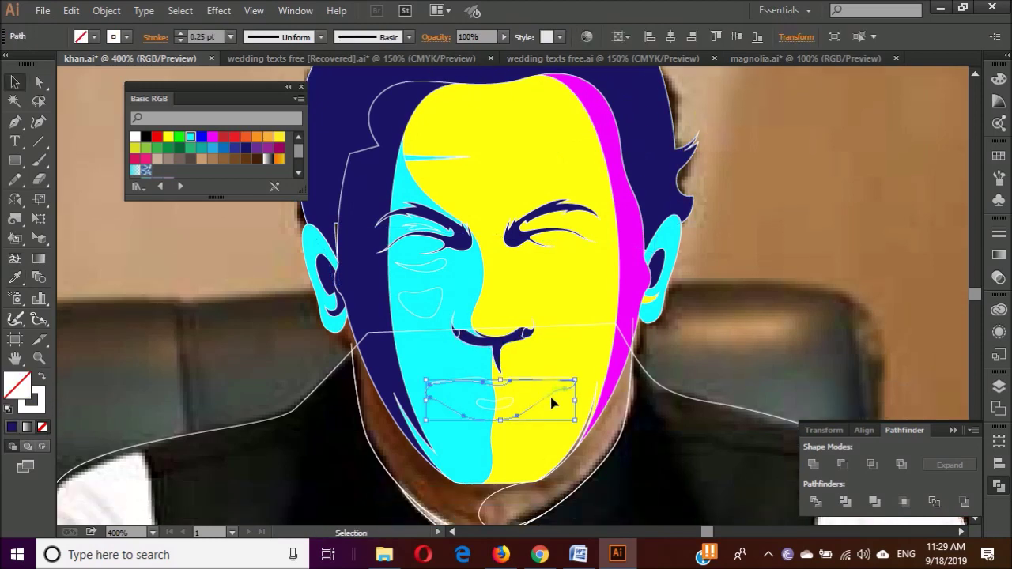
click(637, 264)
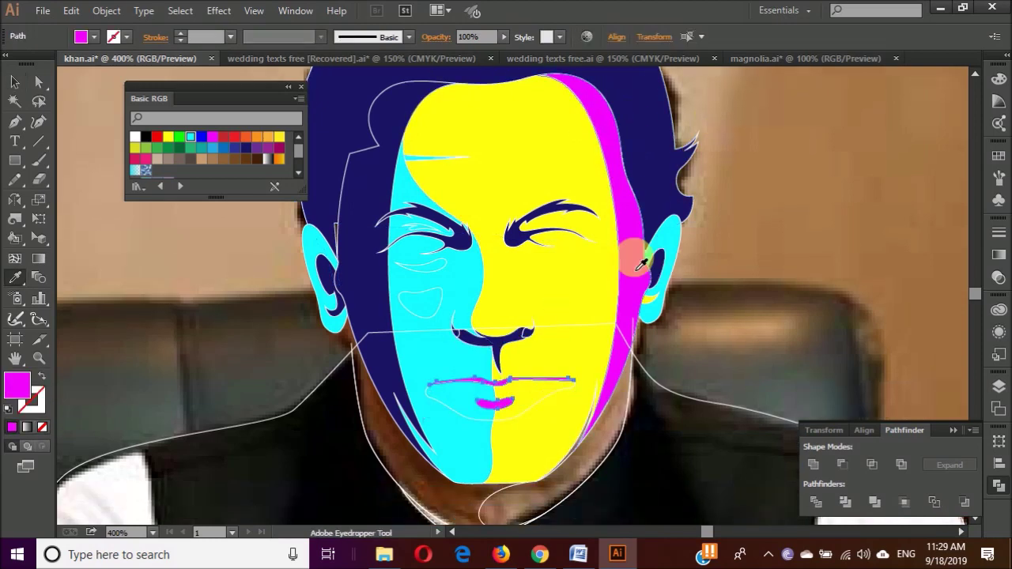
click(642, 266)
key(v)
key(ctrl+shift+a)
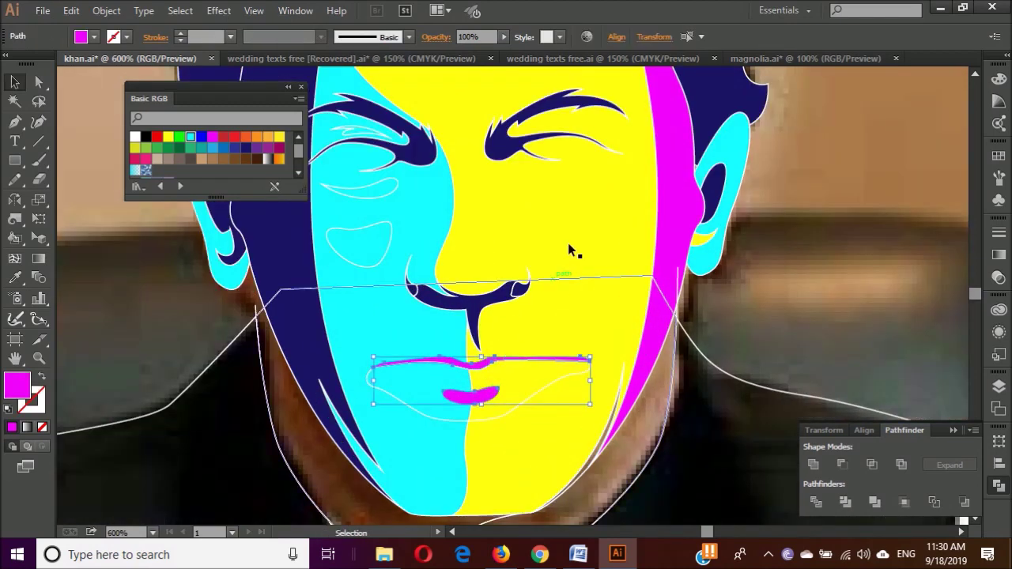
- Zoom in and draw a new curved lip outline along the mouth
key(ctrl+shift+a)
key(p)
click(346, 369)
key(ctrl+plus)
drag(346, 368, 471, 375)
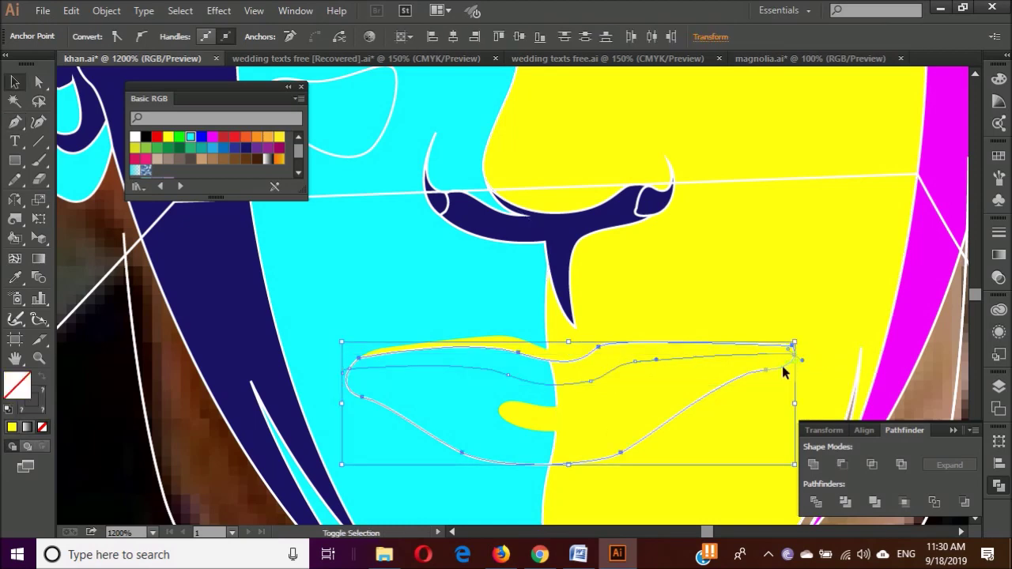
key(shift+m)
- Give the new lip shape the mustache's navy, then sample yellow from the face
click(417, 357)
key(i)
click(571, 240)
scroll(571, 241, down, 2)
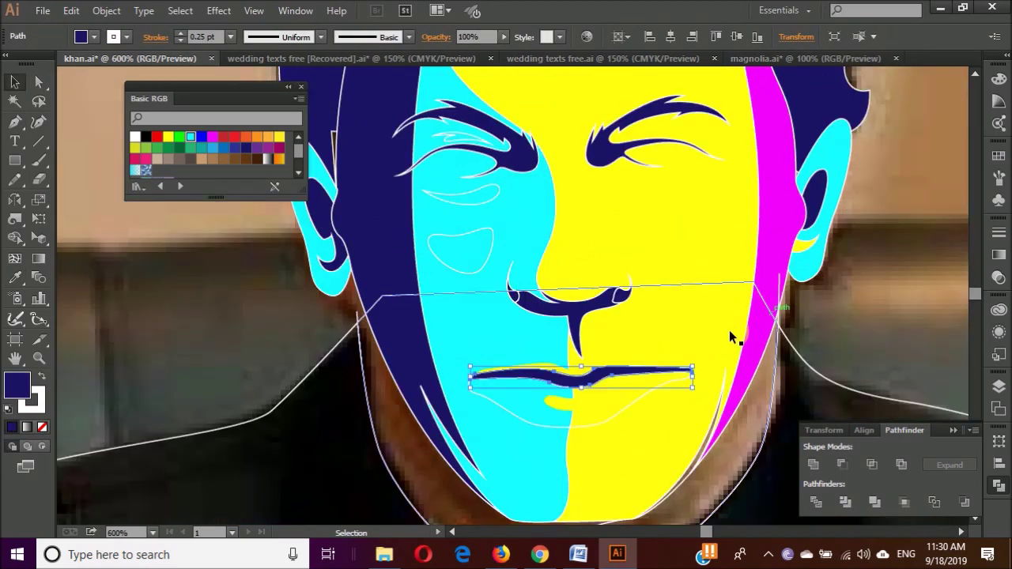
click(475, 364)
scroll(474, 364, down, 1)
- Fill both cheek shapes under the left eye yellow
click(495, 368)
scroll(495, 368, up, 2)
ctrl+click(459, 289)
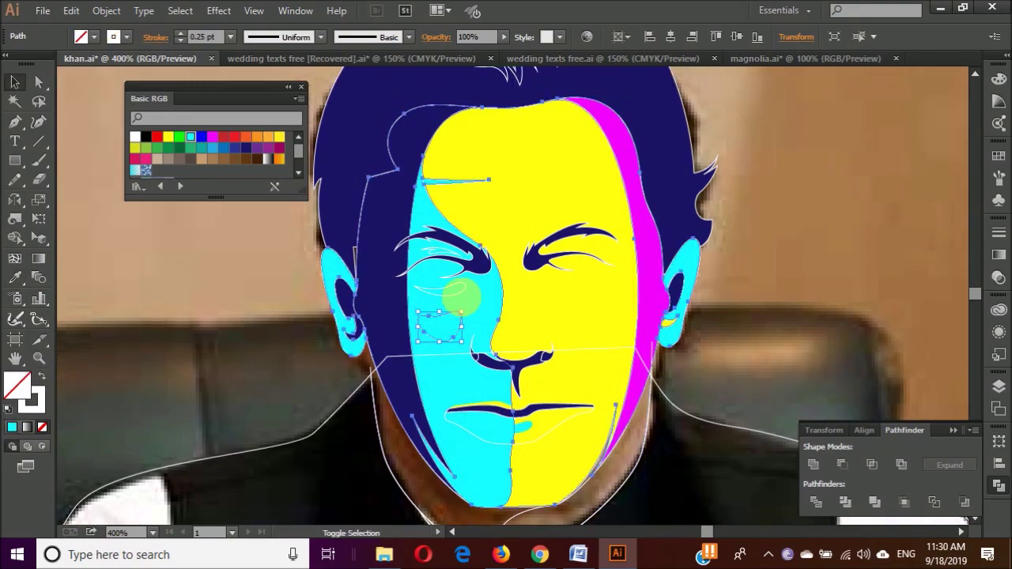
ctrl+shift+click(440, 256)
click(507, 277)
- Draw a small circle pupil in the left eye and colour it navy with the eyedropper
ctrl+click(783, 299)
key(l)
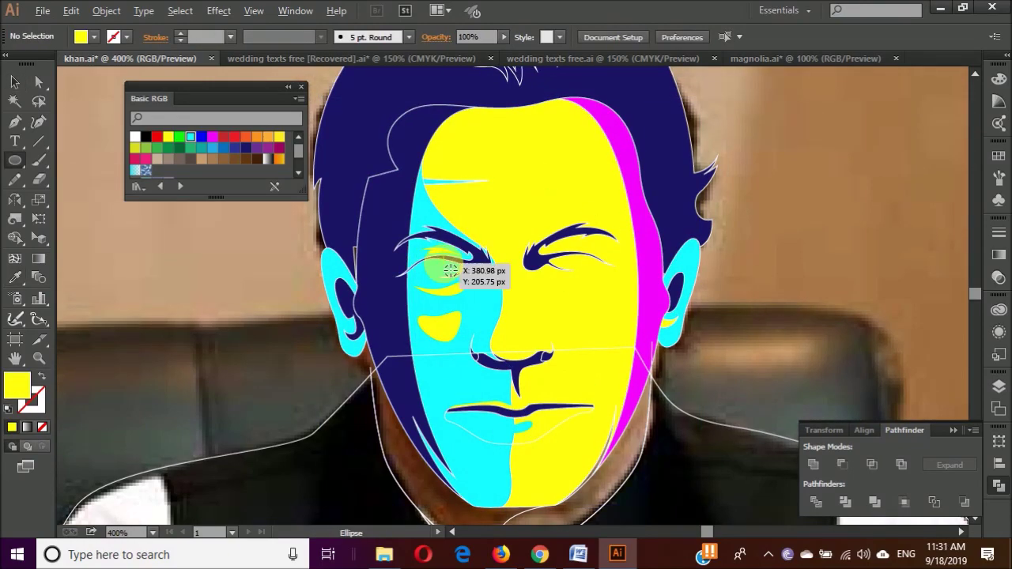
scroll(438, 261, up, 3)
scroll(437, 261, down, 3)
scroll(442, 264, up, 2)
drag(442, 263, 460, 281)
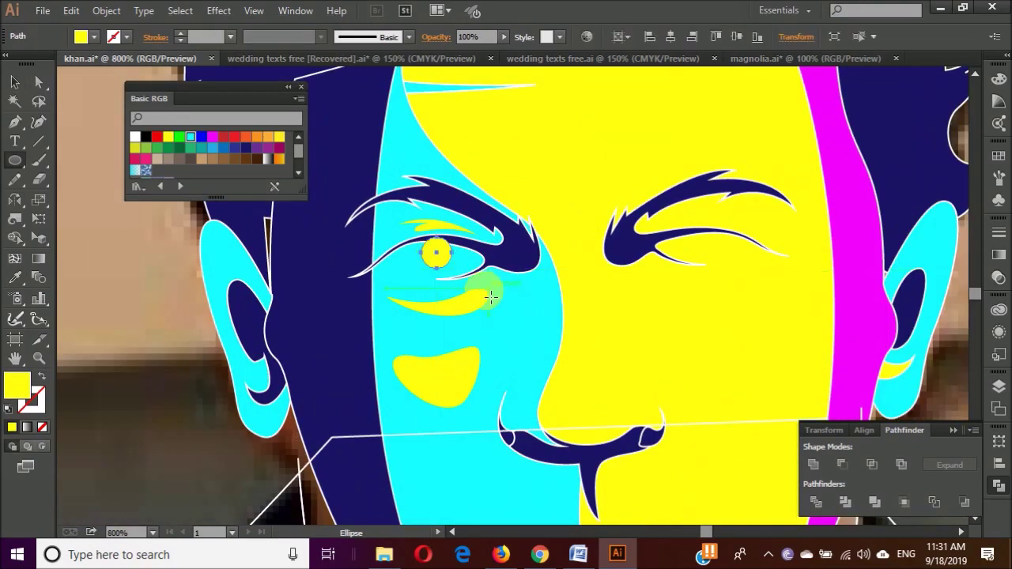
scroll(460, 281, up, 1)
key(v)
key(k)
click(425, 253)
- Colour the small highlight dot on the pupil yellow
scroll(413, 244, up, 1)
click(412, 270)
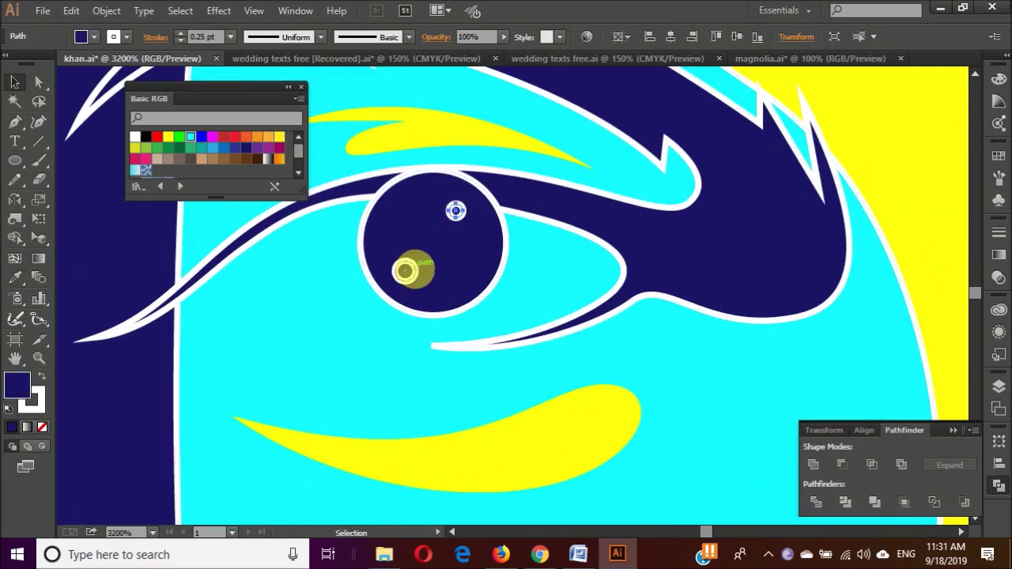
scroll(455, 224, down, 2)
click(514, 361)
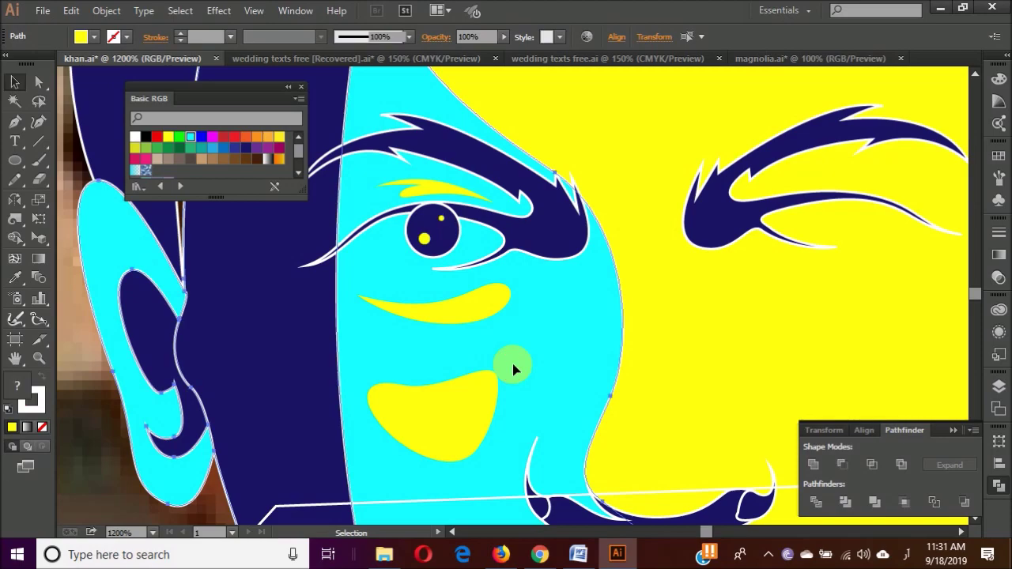
scroll(513, 361, down, 1)
scroll(360, 325, up, 2)
- Copy the pupil circle into the right eye and scale it down to fit
mouse_move(360, 324)
mouse_down()
mouse_move(634, 317)
mouse_move(656, 333)
mouse_up()
scroll(649, 300, down, 1)
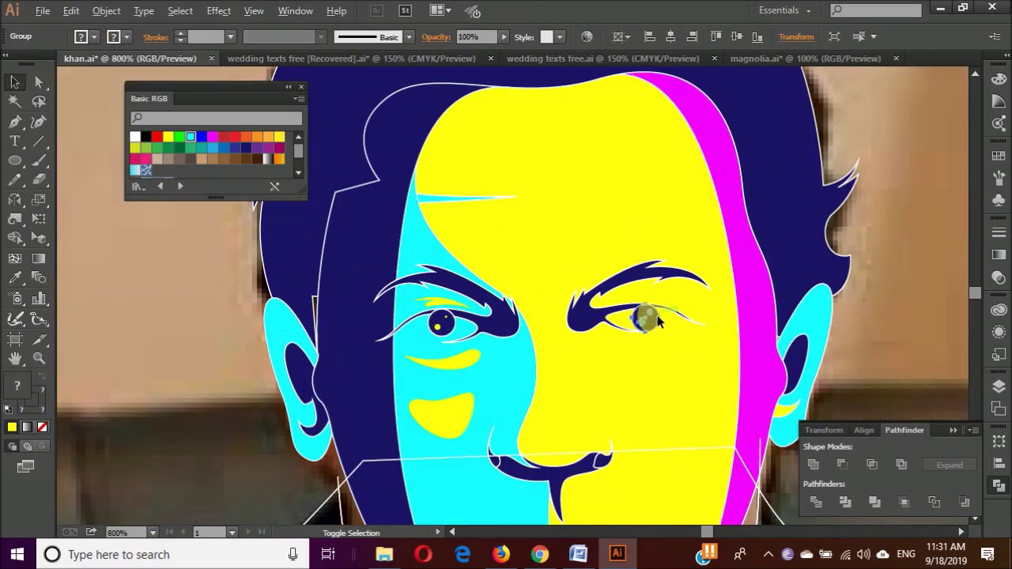
scroll(650, 301, up, 2)
drag(237, 360, 246, 368)
drag(215, 337, 629, 328)
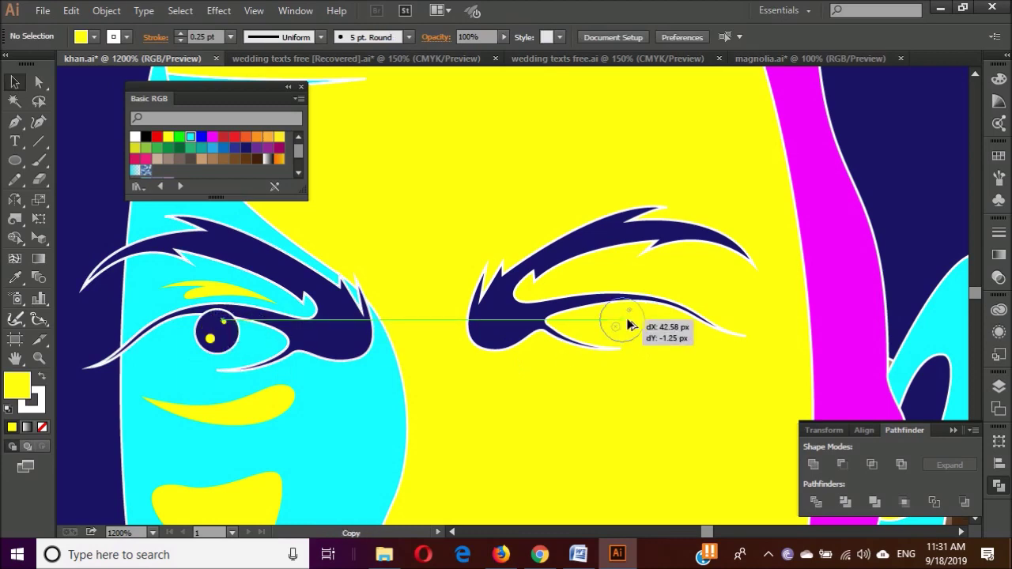
scroll(712, 356, down, 3)
scroll(745, 343, down, 2)
click(461, 450)
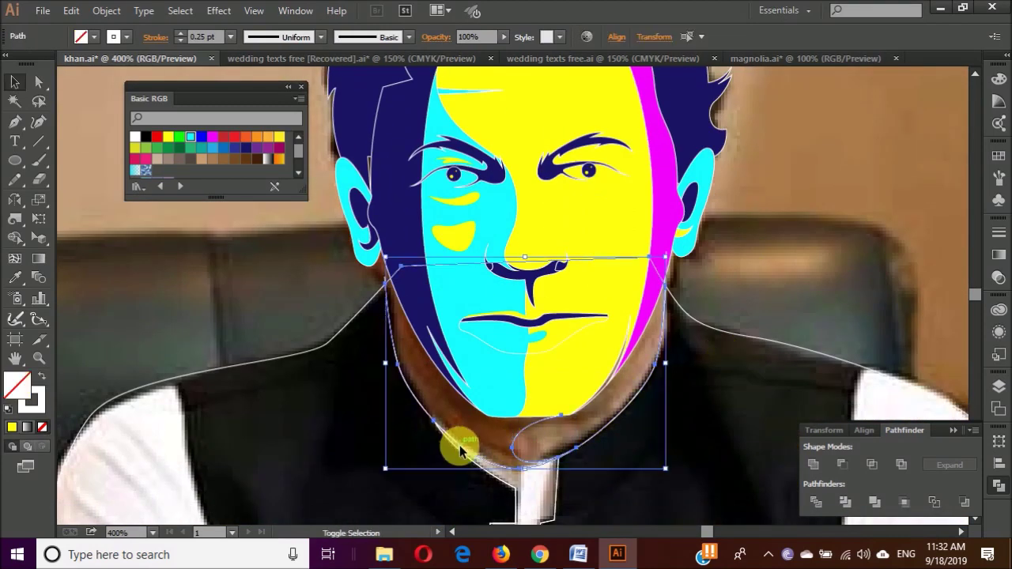
- Merge the jaw paths into the face Live Paint group and paint the remaining lip segment navy
click(643, 370)
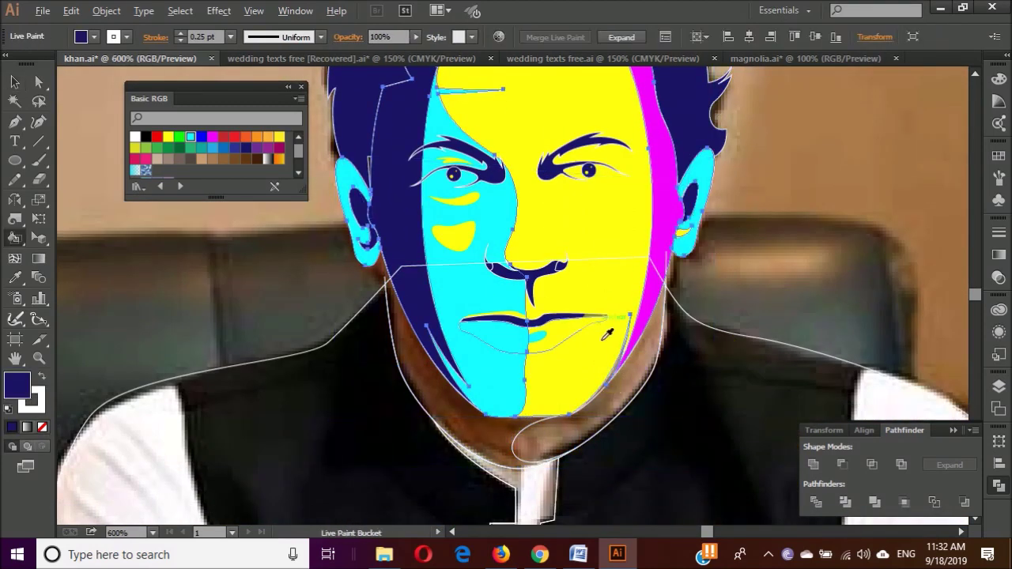
scroll(607, 336, up, 1)
scroll(615, 395, down, 2)
ctrl+shift+click(571, 446)
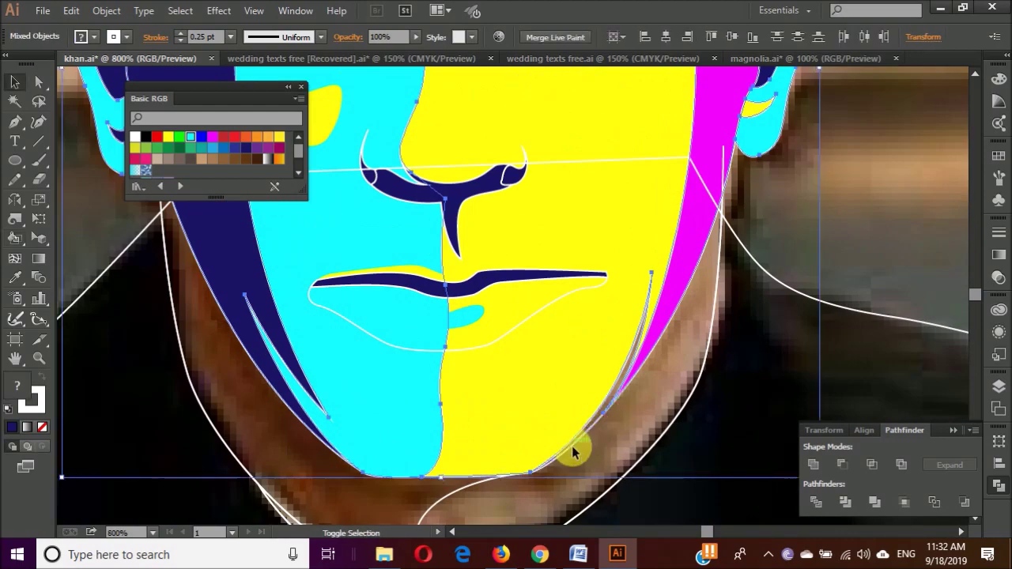
click(511, 284)
click(653, 295)
- Paint the lower face regions with the Live Paint Bucket, dismissing the merge notice
key(v)
scroll(594, 430, down, 1)
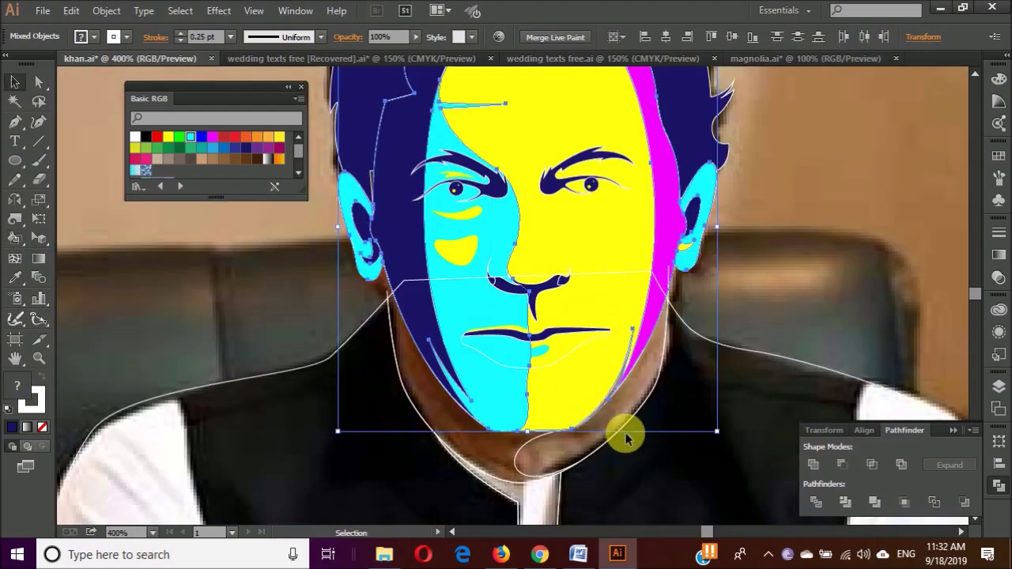
key(k)
scroll(663, 411, up, 1)
click(628, 447)
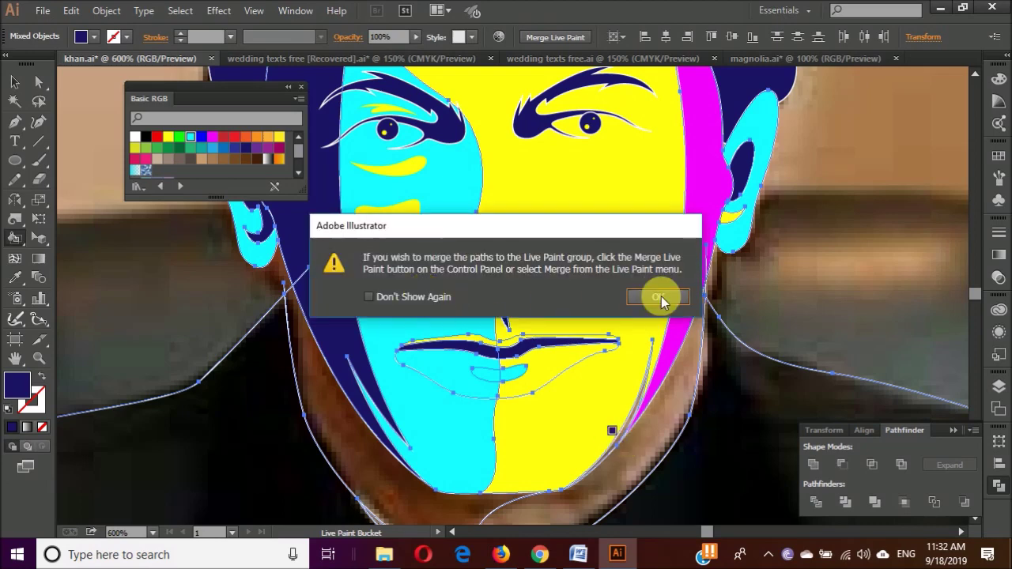
click(660, 299)
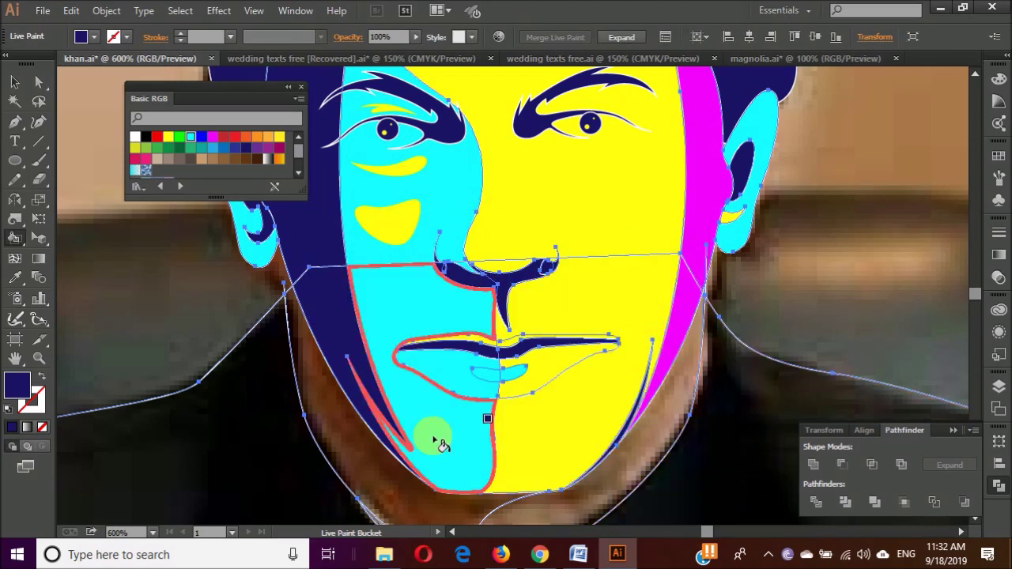
- Recolour the chin region navy and deselect the artwork
scroll(530, 443, down, 2)
scroll(553, 379, down, 1)
alt+click(520, 328)
scroll(685, 372, down, 2)
key(v)
click(746, 294)
scroll(768, 294, up, 1)
- Draw a closed Pen path across the torso to cut it off
key(p)
drag(737, 314, 736, 385)
scroll(736, 386, down, 1)
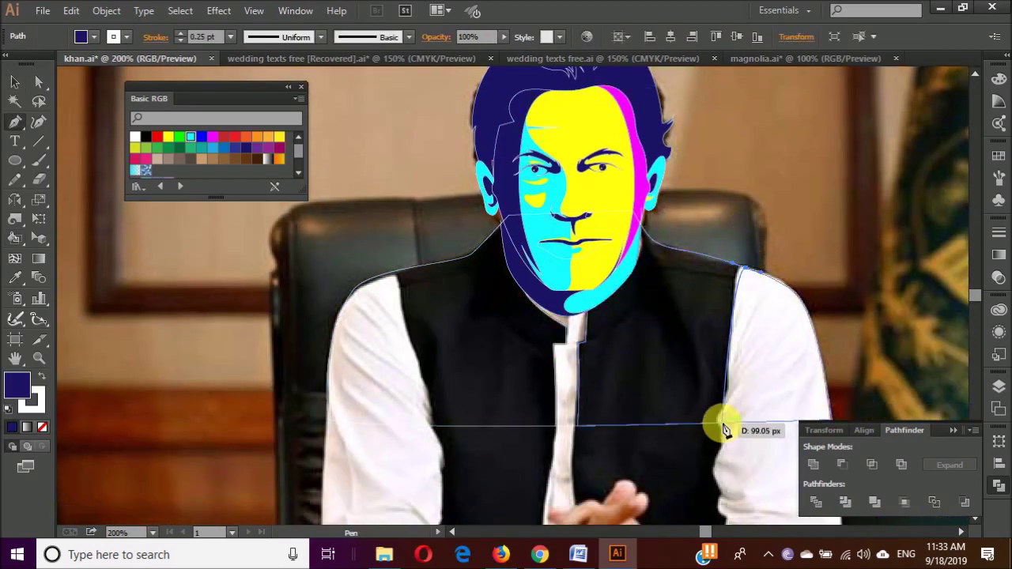
drag(720, 422, 668, 504)
drag(389, 272, 443, 422)
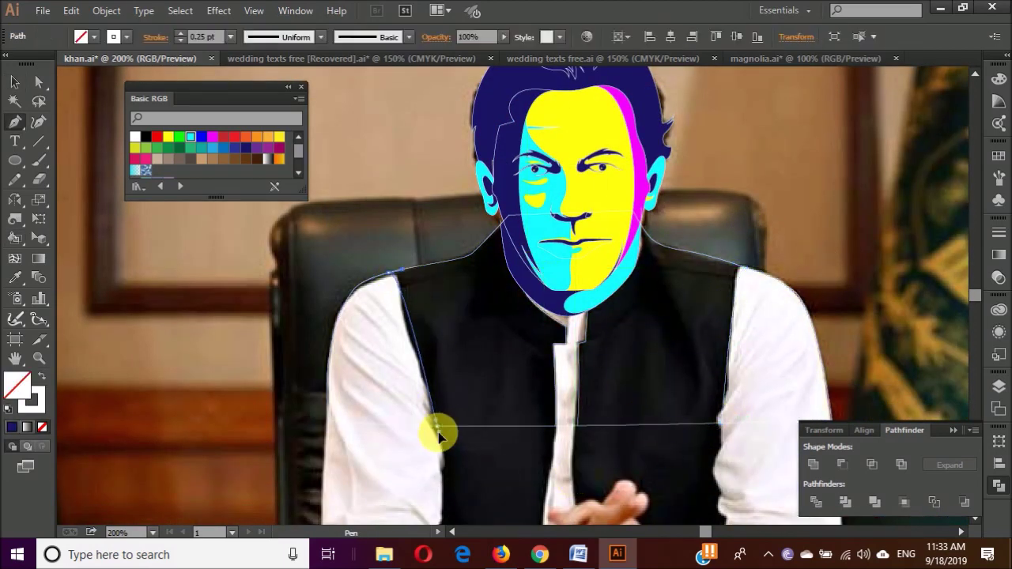
click(437, 429)
- Select all the artwork and merge the torso into the Live Paint group
key(v)
key(ctrl+a)
key(k)
click(729, 381)
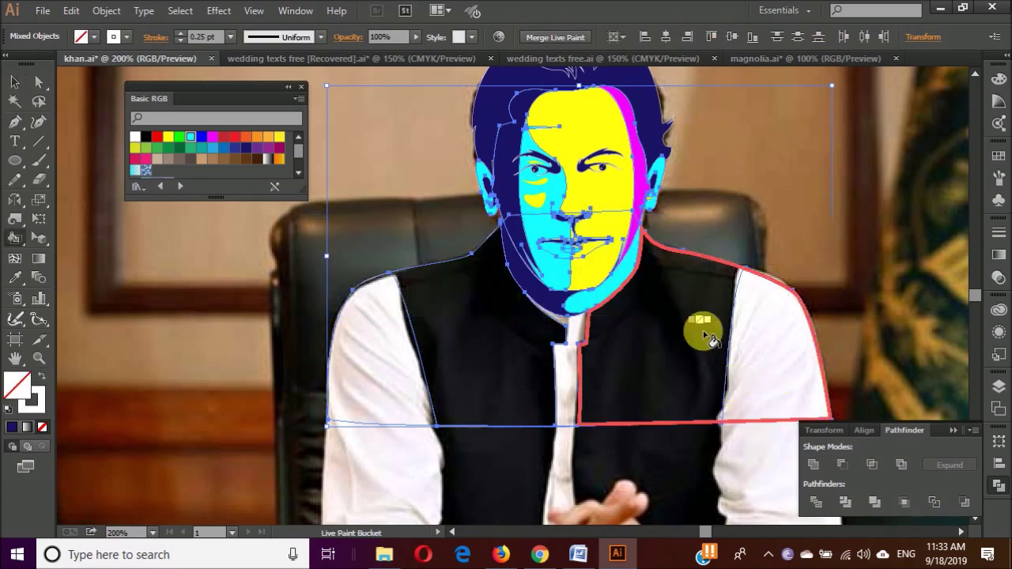
click(728, 343)
click(660, 298)
click(570, 38)
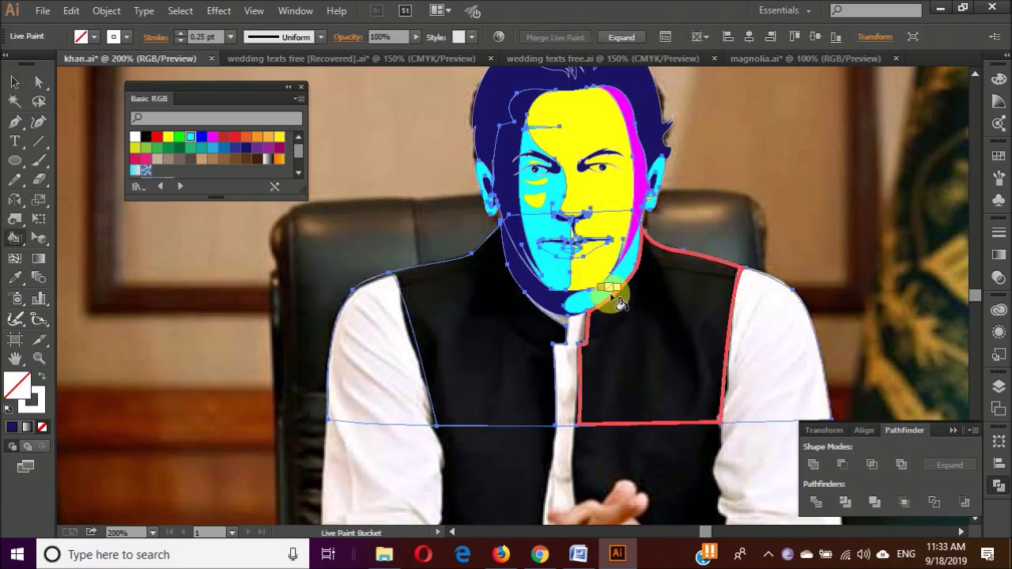
- Paint the vest panels navy and both sleeves yellow
alt+click(590, 312)
click(490, 371)
click(678, 366)
scroll(613, 268, up, 1)
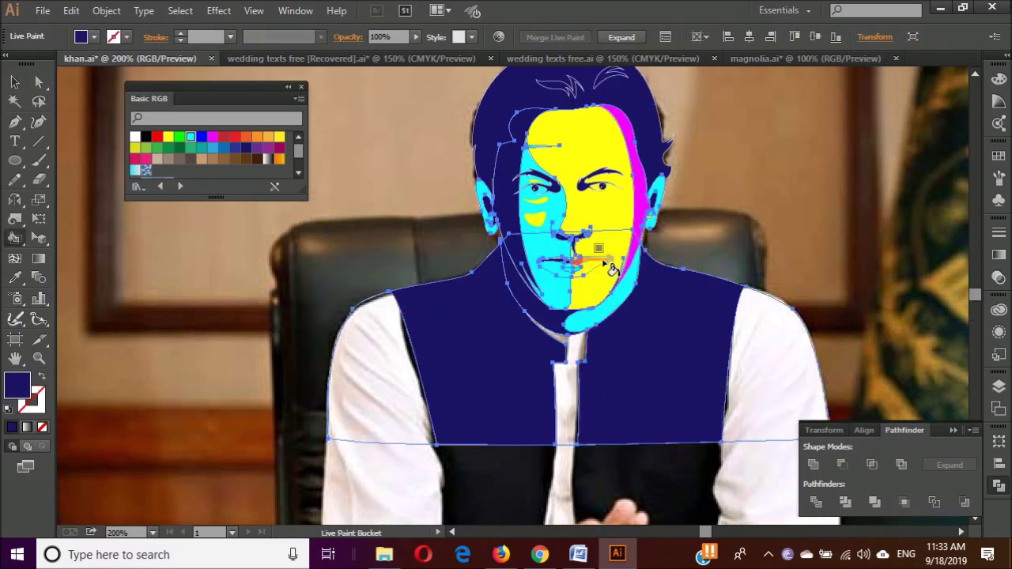
click(395, 398)
click(783, 374)
- Paint the shirt front yellow and undo a trial cyan sleeve
key(Right)
key(Right)
click(379, 380)
click(832, 385)
key(ctrl+z)
key(ctrl+z)
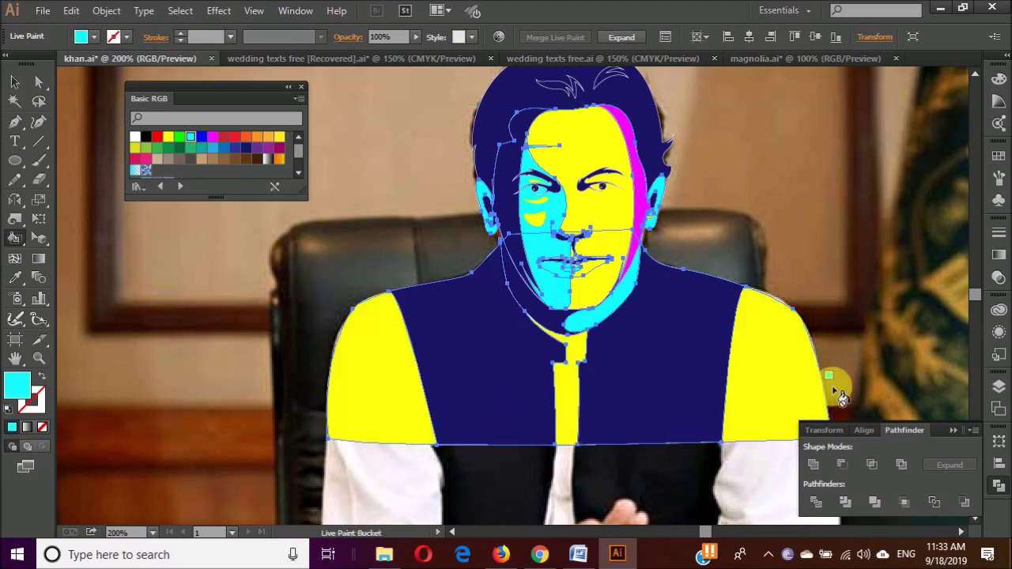
key(v)
drag(797, 270, 760, 327)
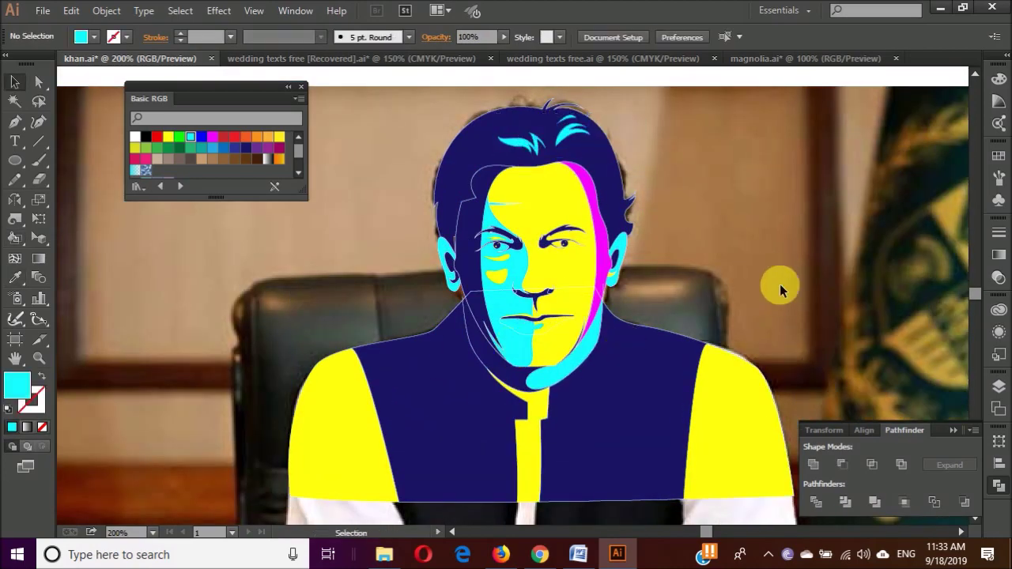
key(ctrl+a)
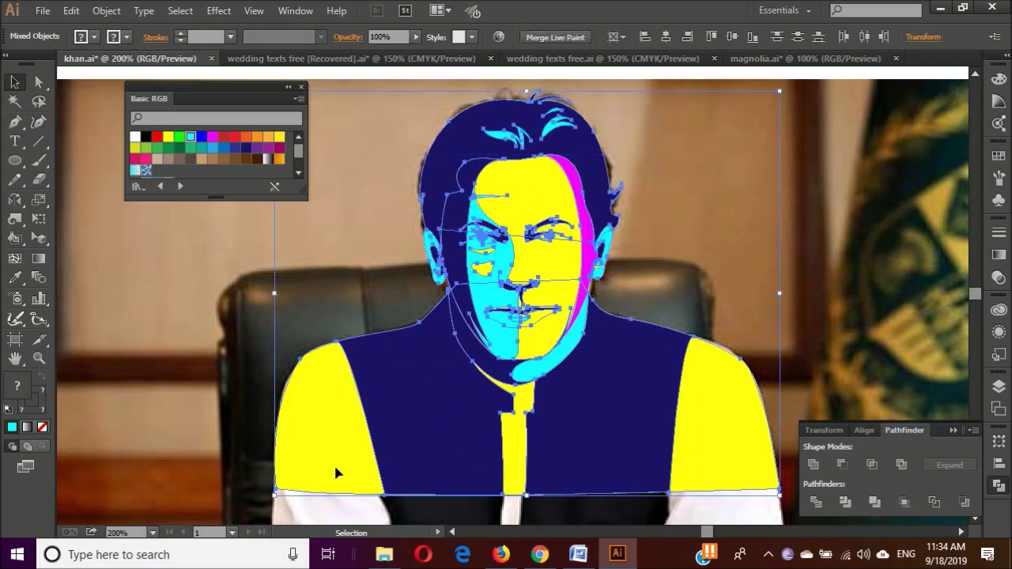
- Fill the outer left face regions with a medium blue from the Color Picker
click(702, 204)
scroll(701, 205, up, 2)
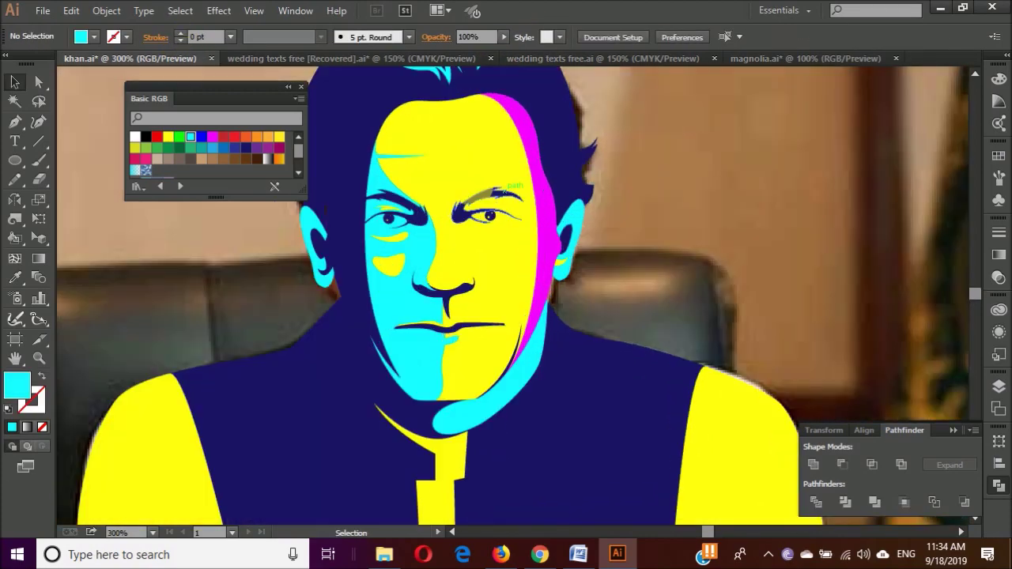
scroll(645, 226, down, 3)
scroll(576, 213, up, 3)
click(373, 228)
double_click(18, 385)
key(Escape)
click(203, 137)
click(223, 151)
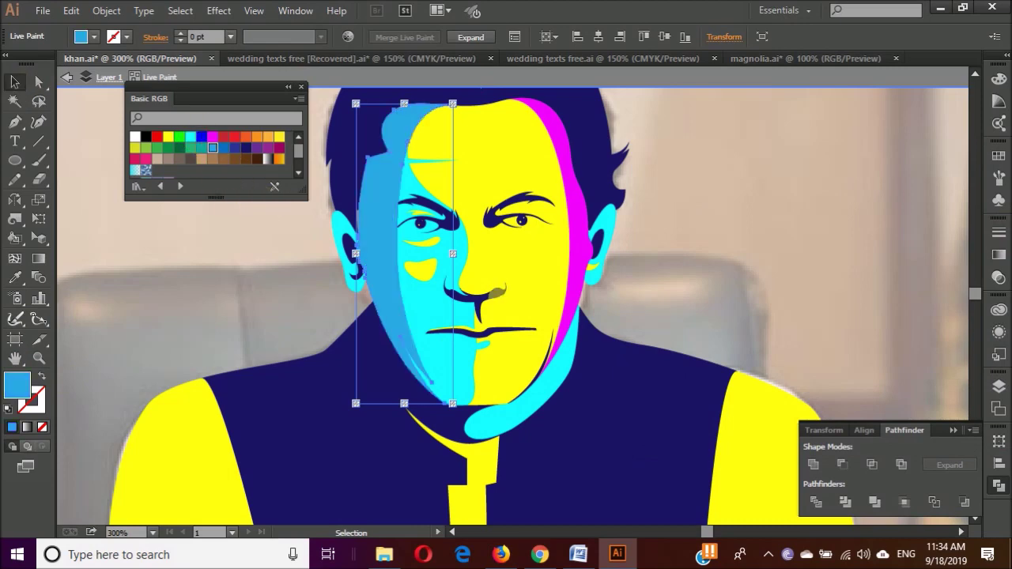
click(661, 256)
- Try a new colour on the right-side face stripe, then undo it
click(583, 267)
click(267, 140)
scroll(676, 338, up, 3)
click(677, 338)
key(ctrl+z)
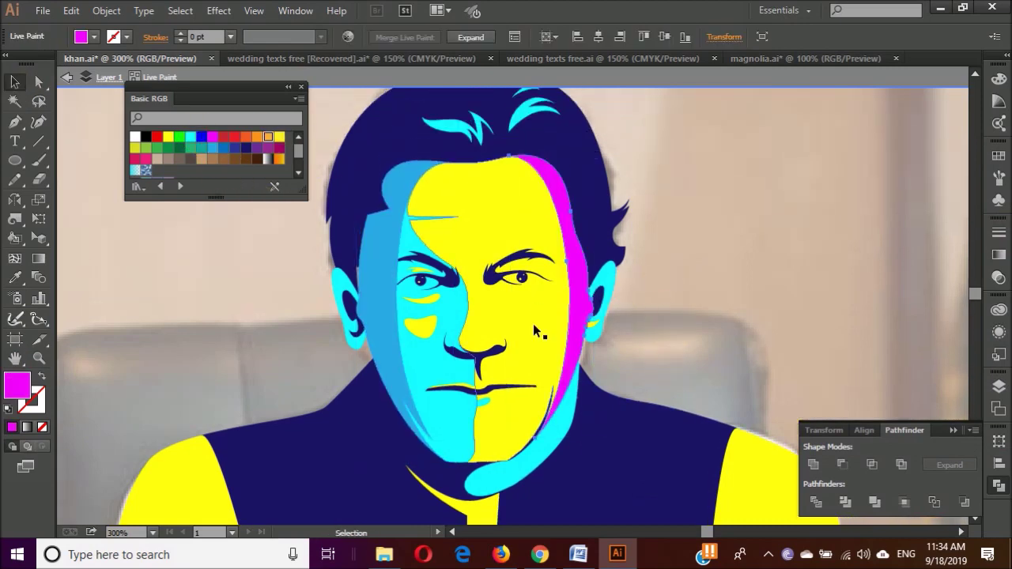
- Pick a darker shade and recolour the right-side face stripe deep pink
click(279, 137)
double_click(17, 386)
drag(821, 275, 849, 217)
click(979, 206)
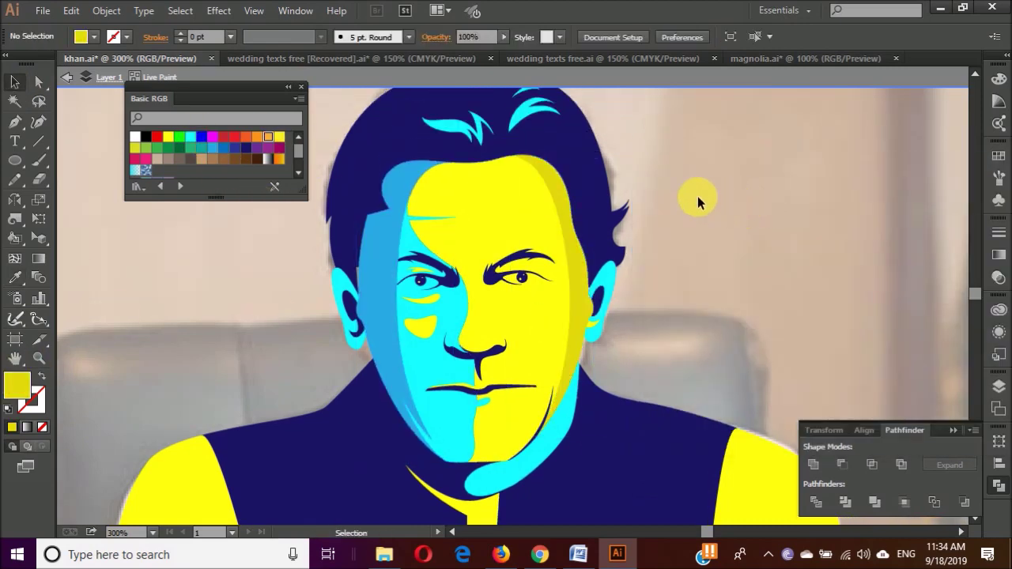
click(578, 278)
click(145, 159)
click(671, 302)
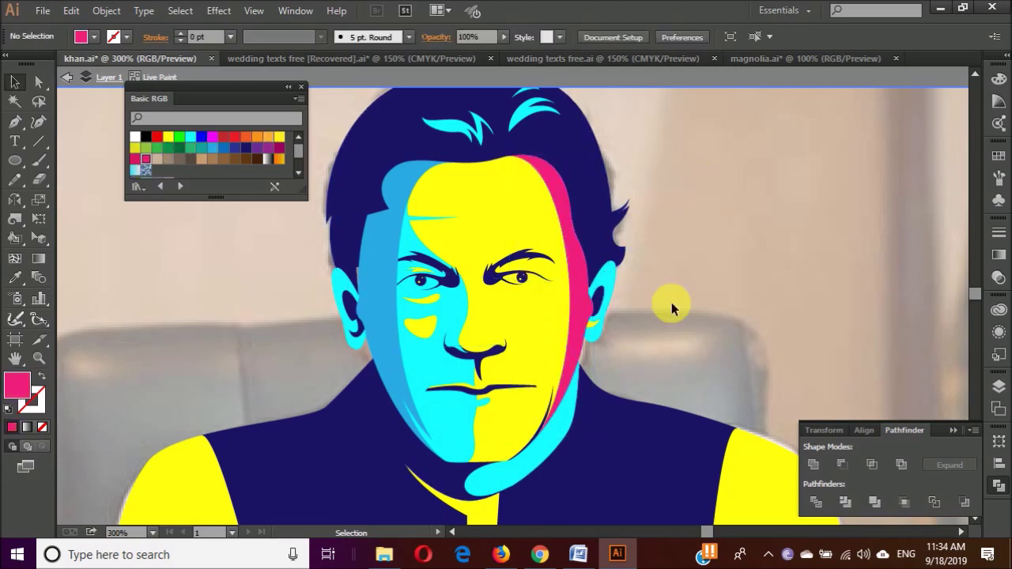
scroll(419, 288, up, 2)
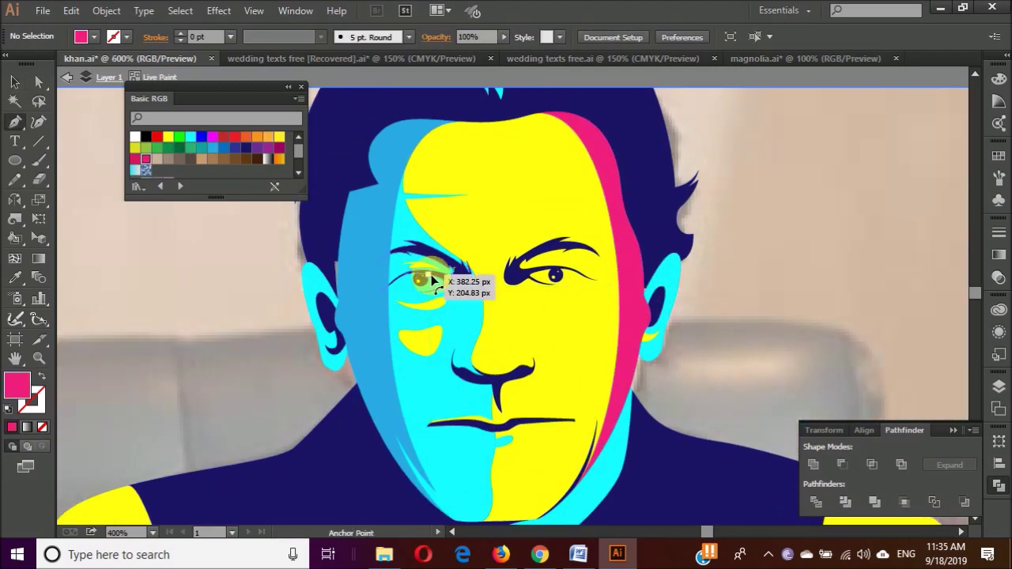
- Adjust the dark shape around the left eye, then clear the selection
scroll(427, 282, up, 2)
drag(440, 272, 526, 296)
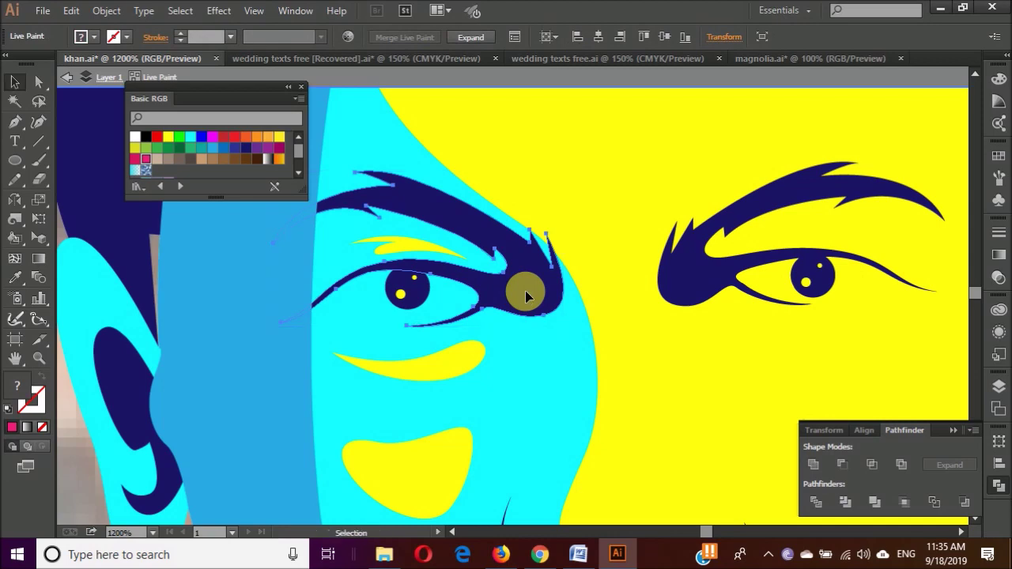
scroll(546, 219, down, 1)
shift+click(655, 219)
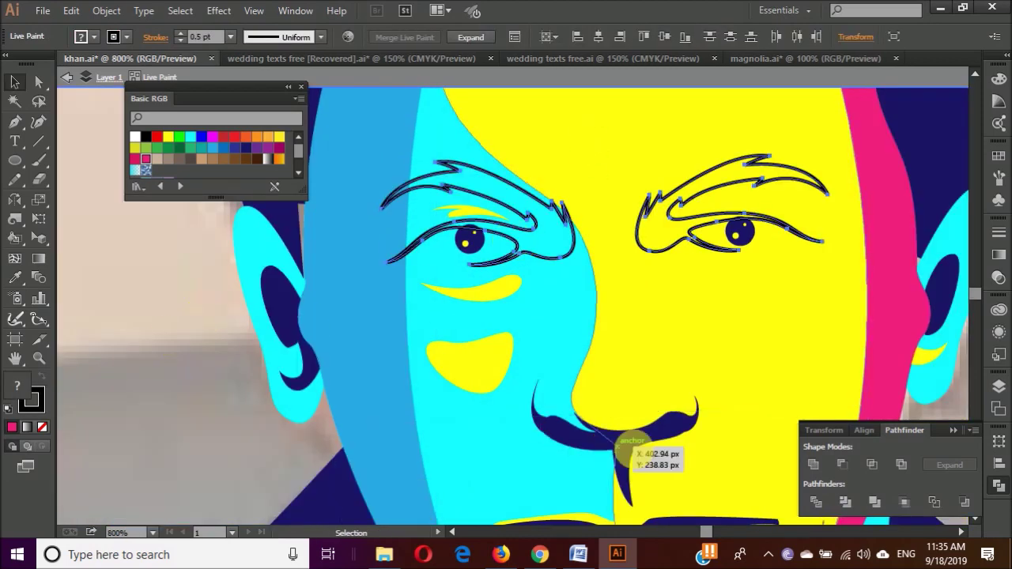
key(ctrl+shift+a)
scroll(362, 219, up, 2)
- Trace a closed almond eye outline in the left eye and fill it yellow
key(p)
drag(406, 274, 417, 265)
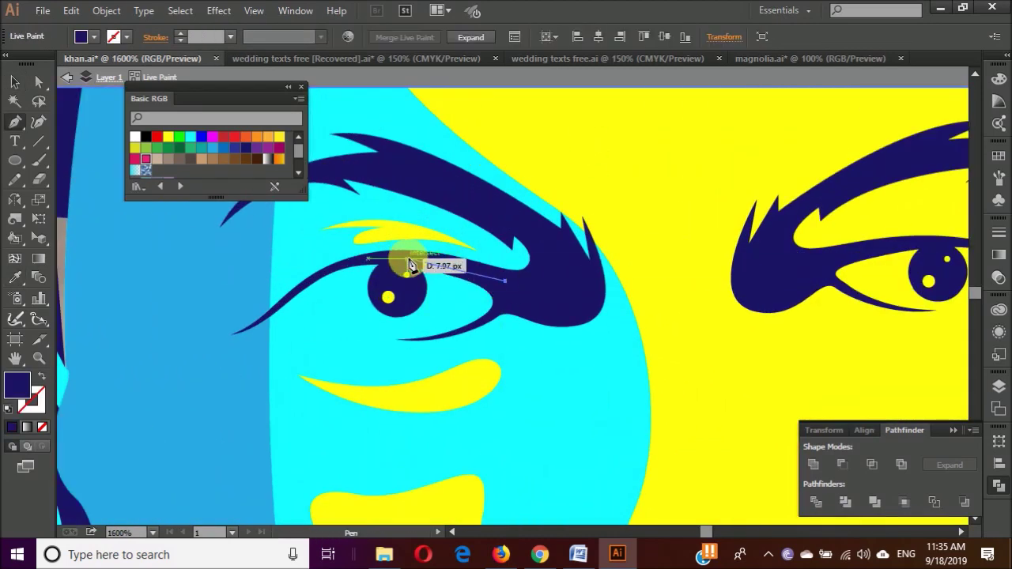
drag(311, 275, 273, 319)
drag(399, 349, 436, 339)
click(507, 282)
key(k)
click(550, 283)
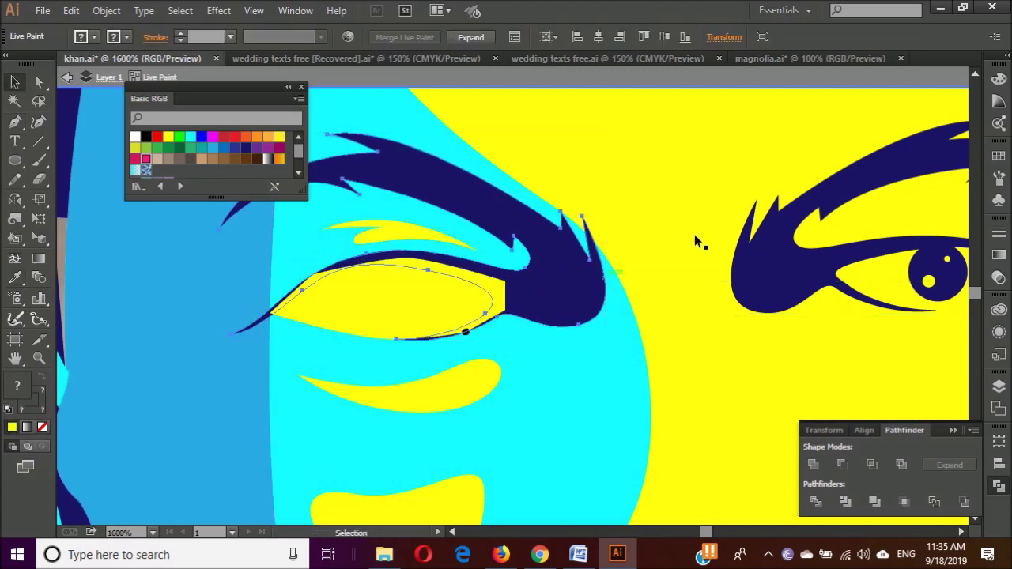
- Send the yellow eye shape backward so it sits behind the navy pupil
key(a)
click(458, 305)
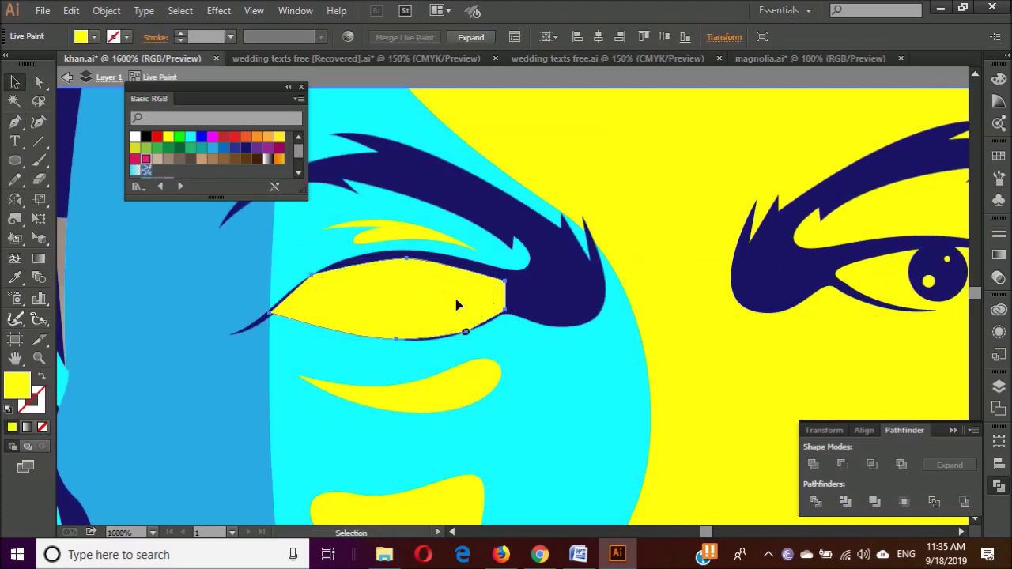
scroll(625, 174, down, 2)
click(429, 271)
click(591, 229)
click(545, 255)
key(ctrl+bracketleft)
key(ctrl+shift+a)
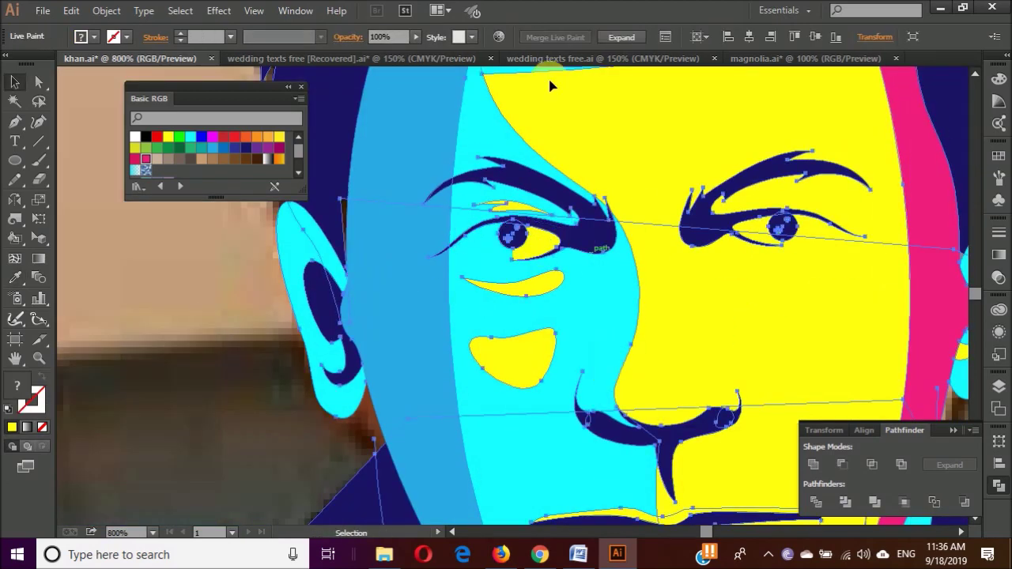
- Select the left eye and eyebrow group through the right-click menu
key(v)
right_click(617, 220)
click(639, 323)
click(591, 226)
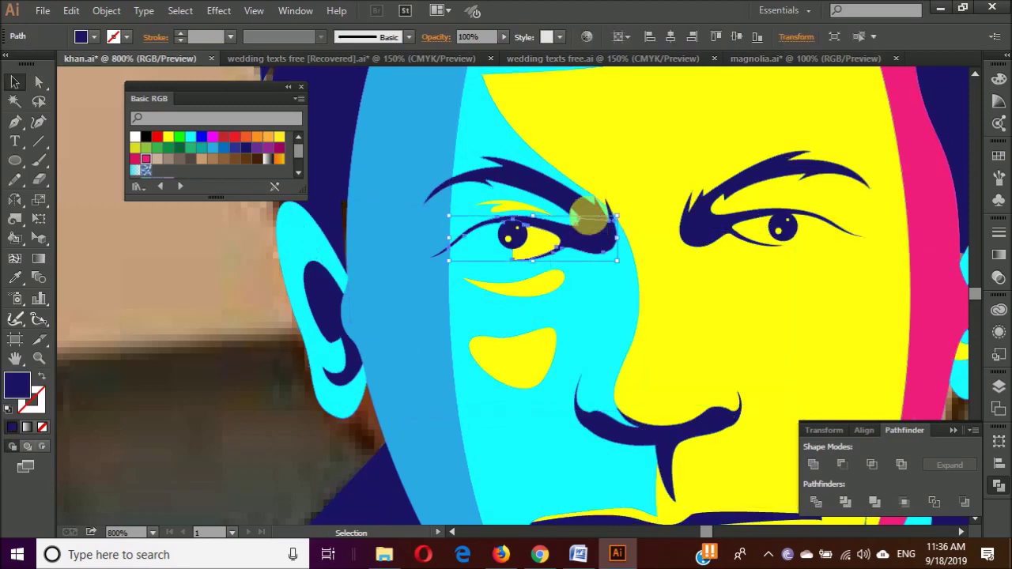
scroll(442, 253, up, 3)
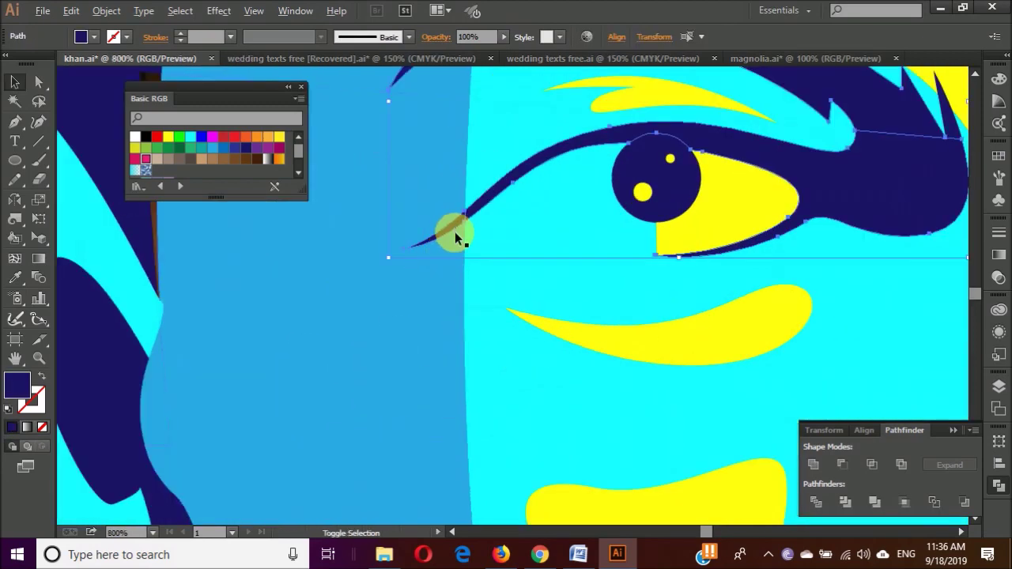
scroll(455, 232, down, 3)
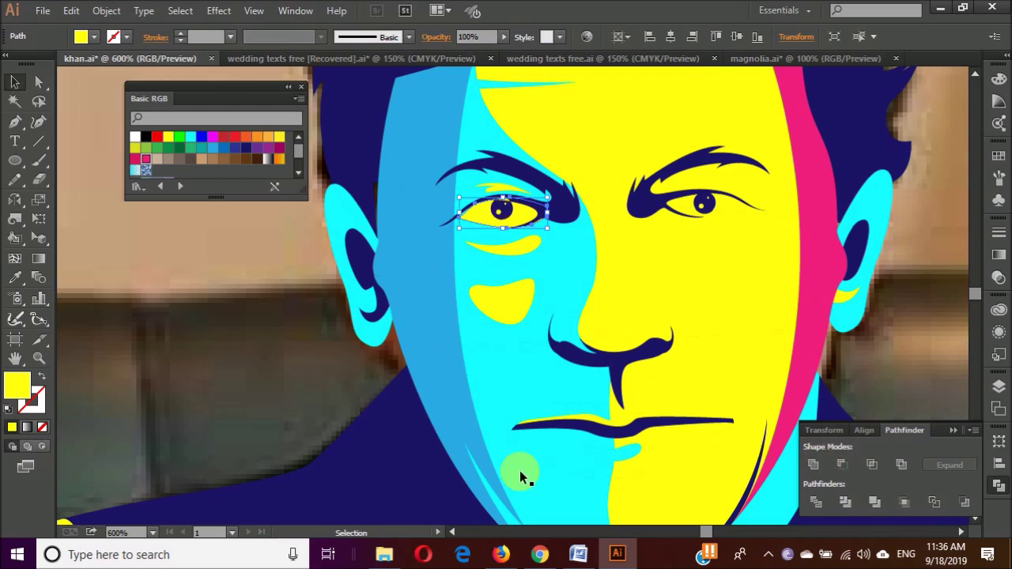
- Inspect the left eye group and the right eyebrow, selecting them as whole objects and as points
scroll(520, 225, up, 3)
click(503, 161)
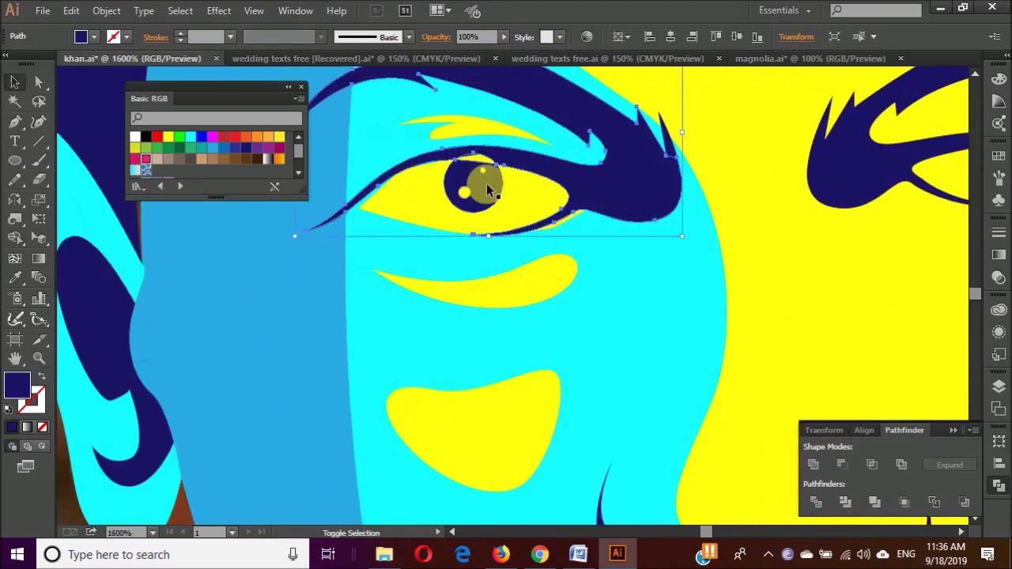
scroll(468, 150, down, 4)
click(817, 306)
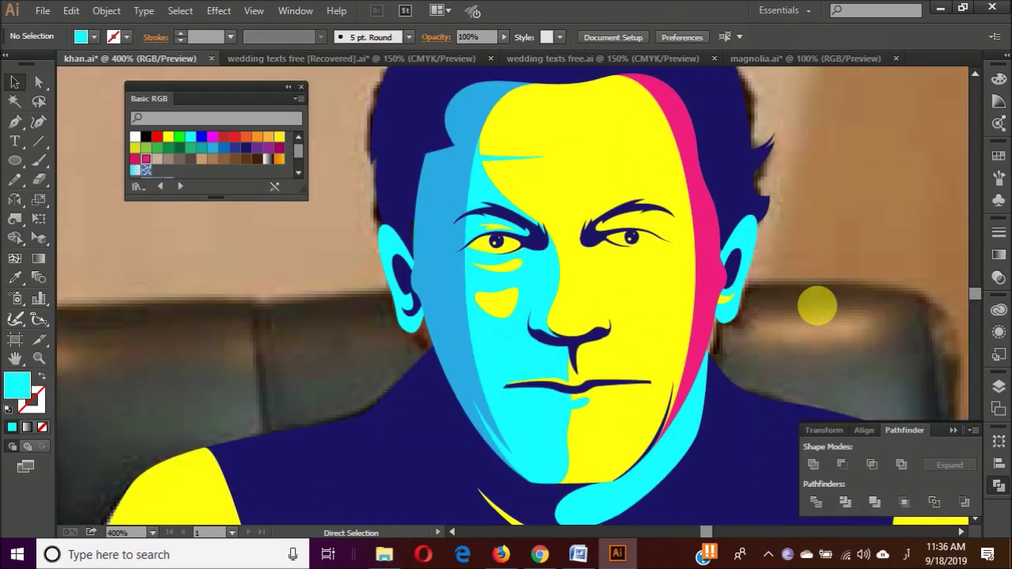
scroll(634, 204, up, 2)
key(a)
click(618, 213)
key(v)
click(643, 214)
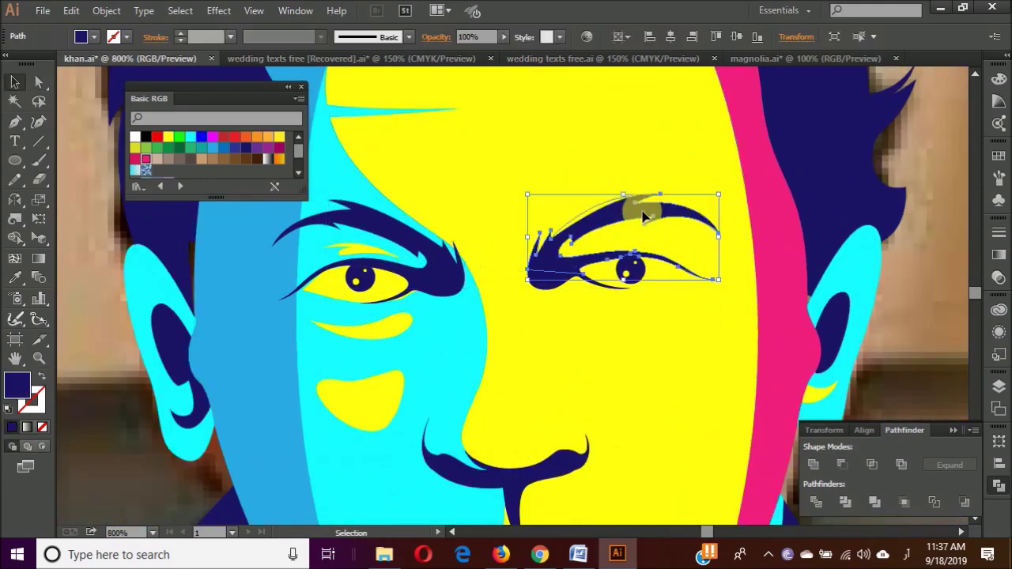
key(a)
click(379, 194)
click(406, 235)
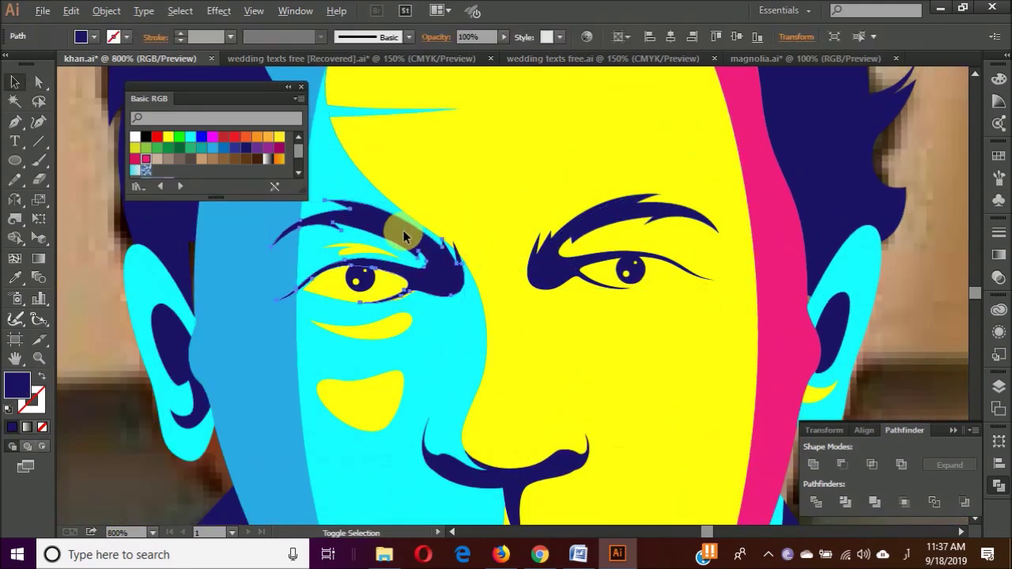
- Place a duplicate of the eye-white shape over the right eye
scroll(404, 232, down, 2)
scroll(633, 412, down, 1)
scroll(659, 372, down, 1)
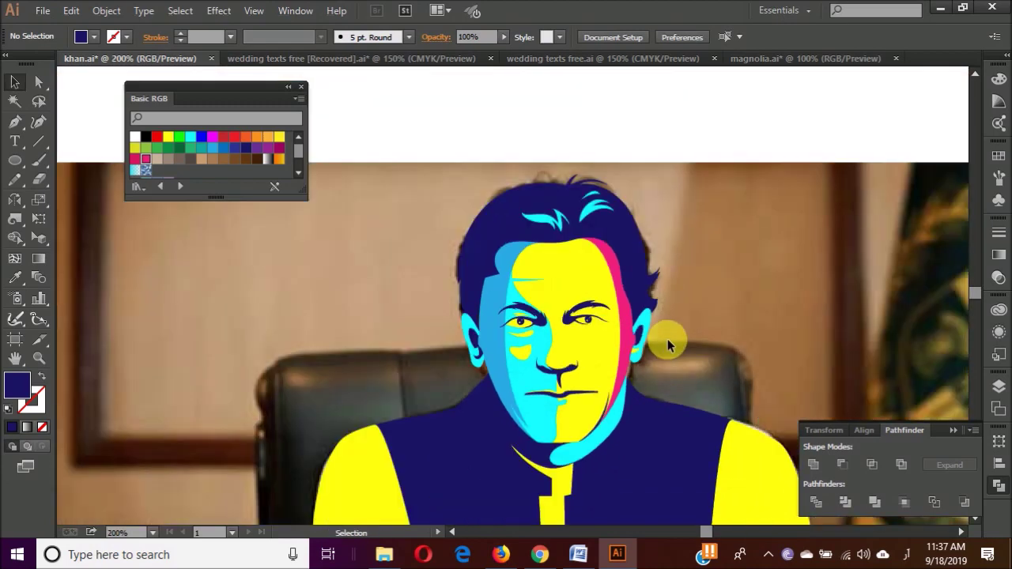
scroll(302, 284, up, 2)
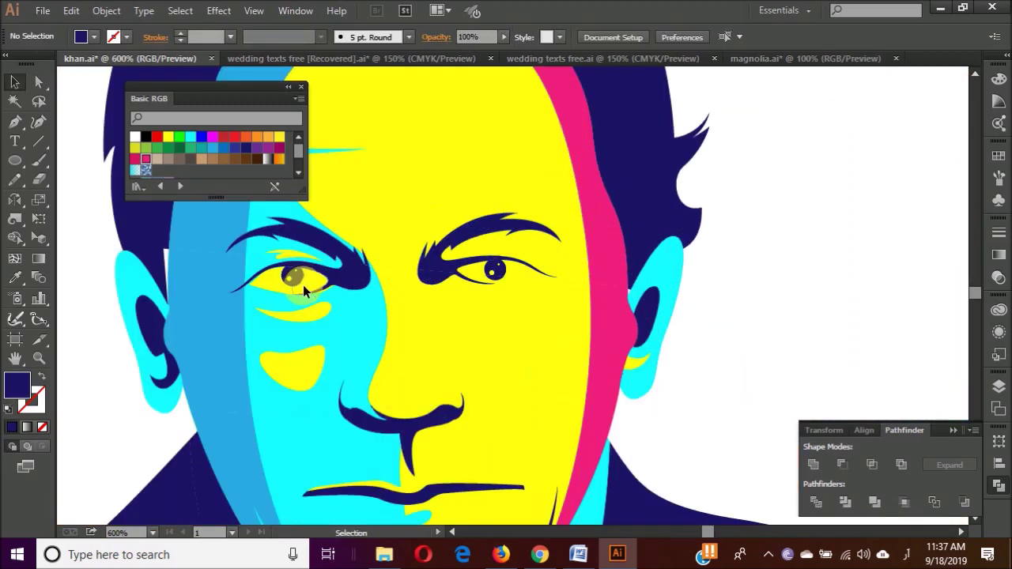
click(910, 320)
drag(441, 274, 525, 267)
scroll(525, 267, up, 1)
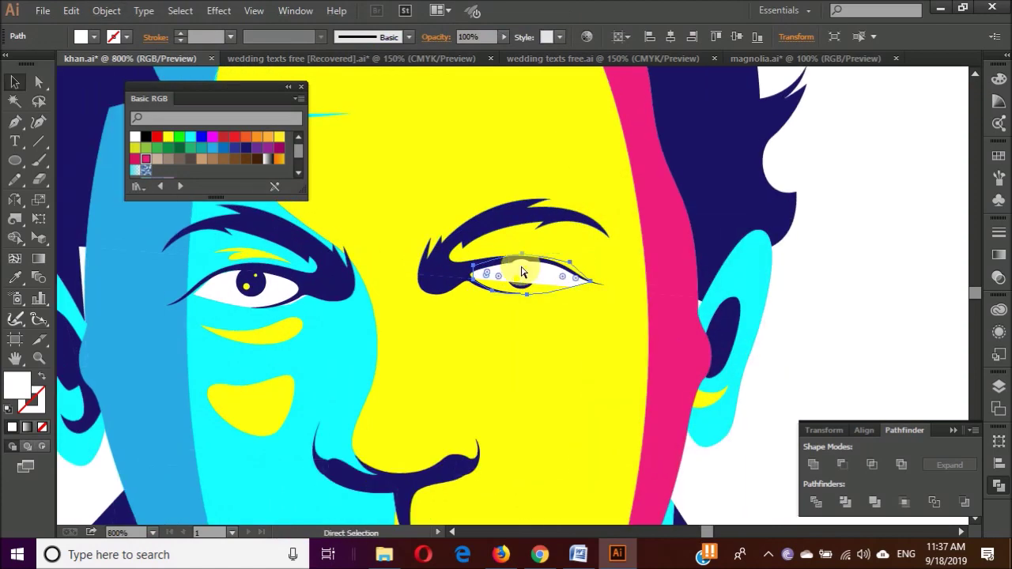
scroll(451, 287, up, 2)
scroll(475, 281, up, 1)
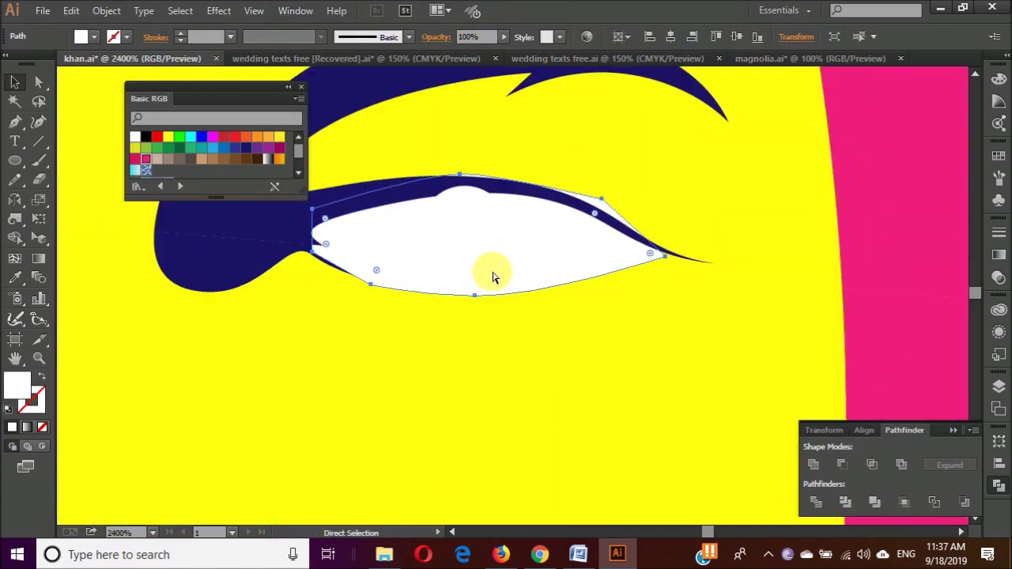
- Group the right eye's iris with the right eyebrow
key(Delete)
click(452, 247)
scroll(523, 187, up, 2)
shift+click(466, 180)
scroll(555, 122, up, 1)
scroll(452, 350, down, 2)
key(ctrl+g)
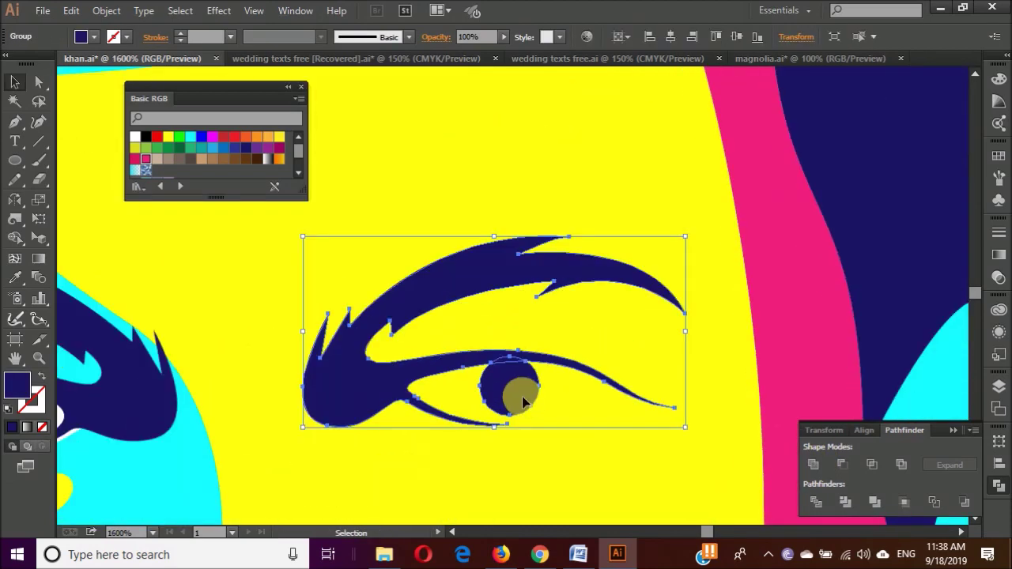
- Restore the eye-white and reshape its bottom, top curve and tip to fit the right eye
key(ctrl+z)
key(a)
scroll(512, 433, up, 1)
mouse_move(387, 411)
mouse_down()
mouse_move(518, 431)
mouse_move(505, 421)
mouse_up()
drag(689, 301, 669, 313)
drag(773, 379, 772, 380)
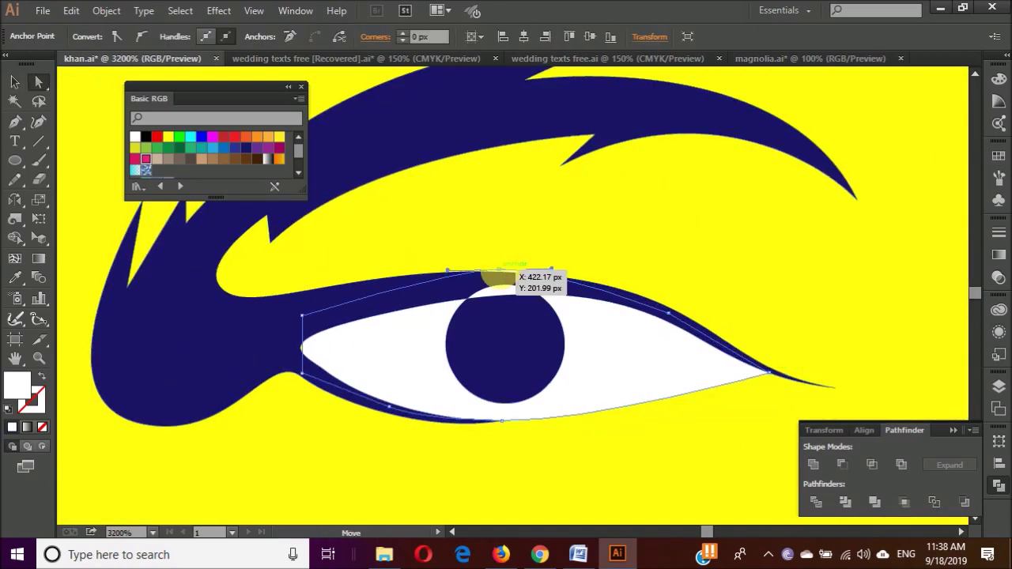
key(v)
- Alt-drag a copy of the left eye's yellow highlight dot onto the right pupil
key(shift+m)
scroll(488, 290, down, 2)
scroll(316, 356, up, 1)
click(168, 323)
drag(168, 323, 696, 310)
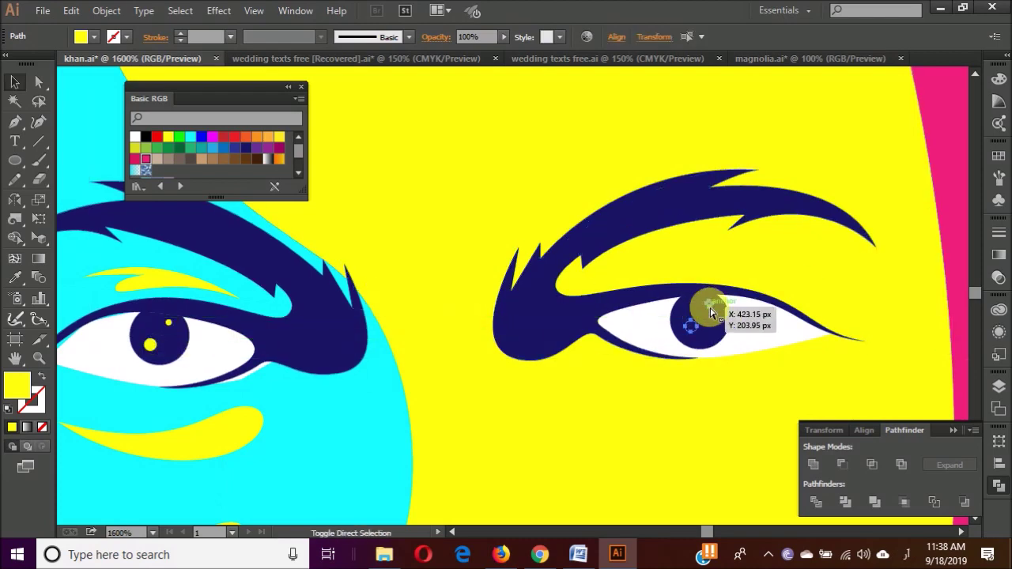
scroll(710, 312, down, 5)
scroll(736, 299, right, 2)
click(355, 389)
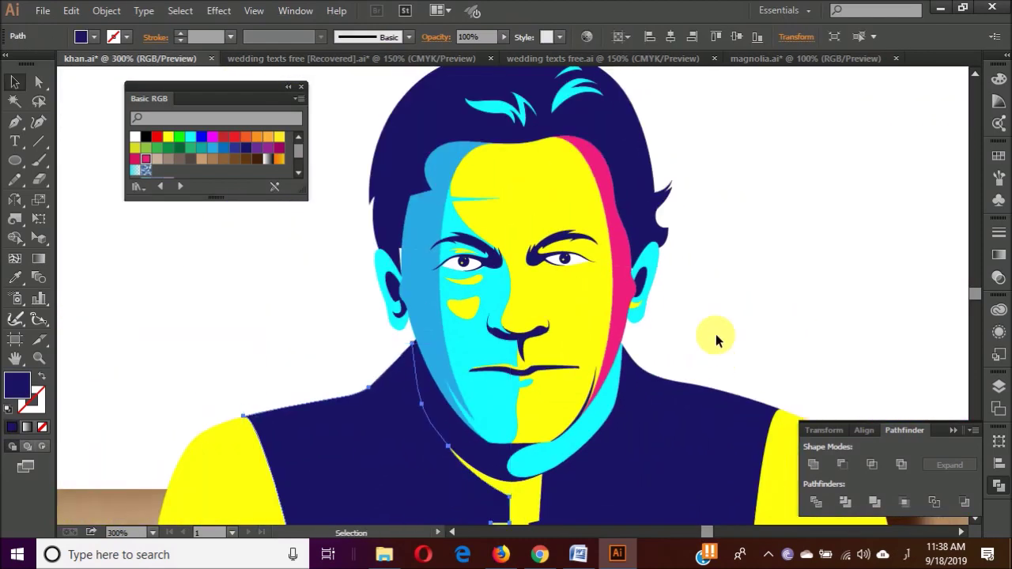
- Select the right ear path beside the yellow right cheek so it takes the yellow face colour
click(715, 340)
scroll(716, 340, down, 3)
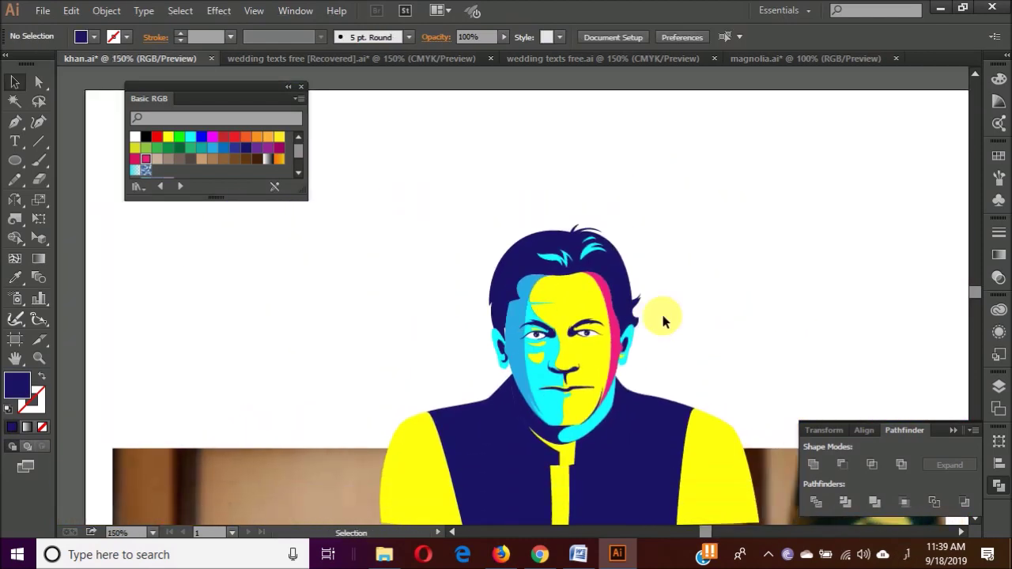
scroll(531, 366, up, 4)
click(339, 276)
click(390, 311)
scroll(390, 311, up, 2)
scroll(389, 397, down, 2)
scroll(671, 356, down, 3)
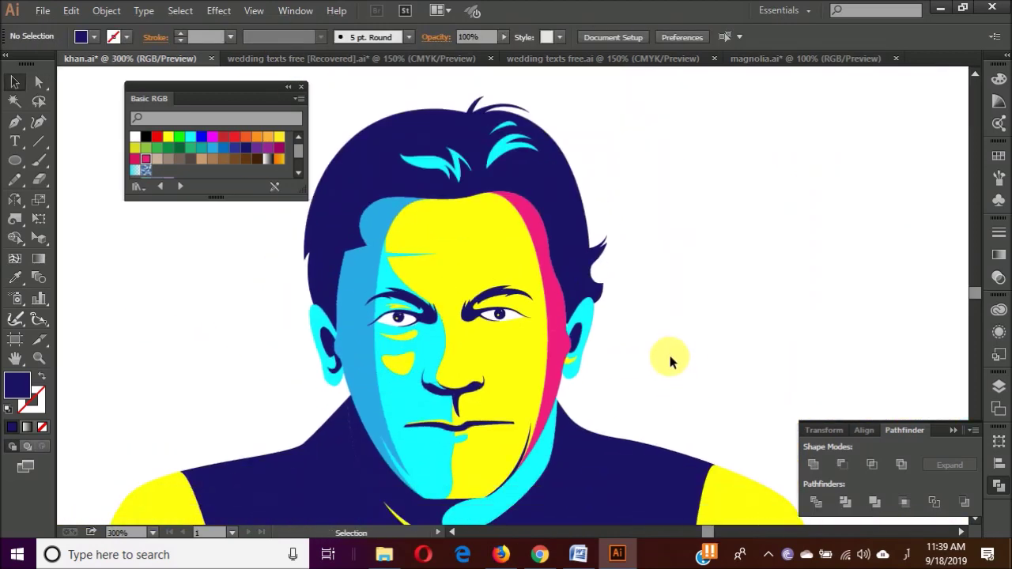
scroll(585, 372, up, 3)
click(585, 371)
scroll(586, 372, down, 1)
scroll(538, 316, down, 1)
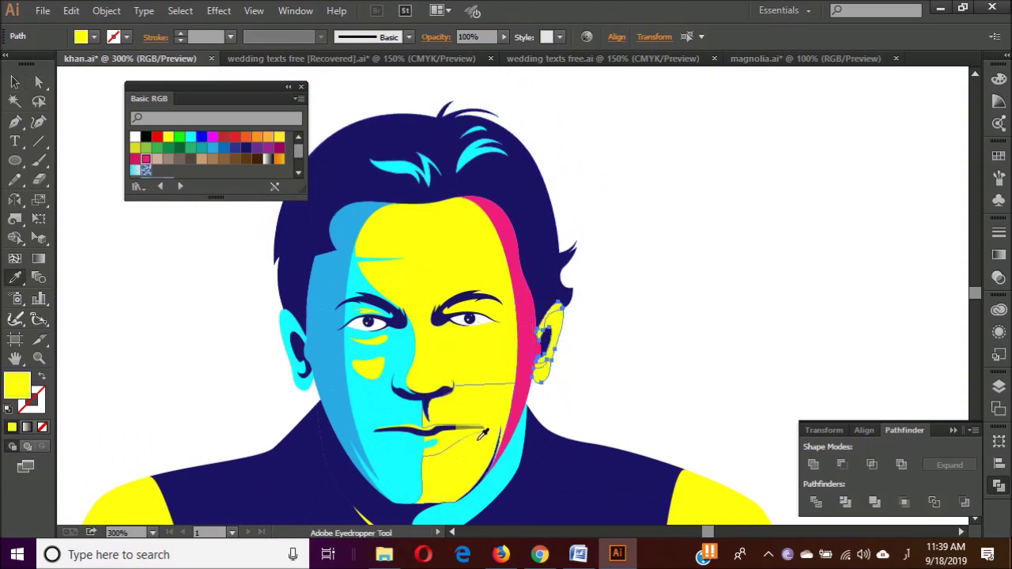
- Recolour the ear shape cyan
key(v)
click(616, 352)
scroll(616, 352, down, 1)
click(393, 372)
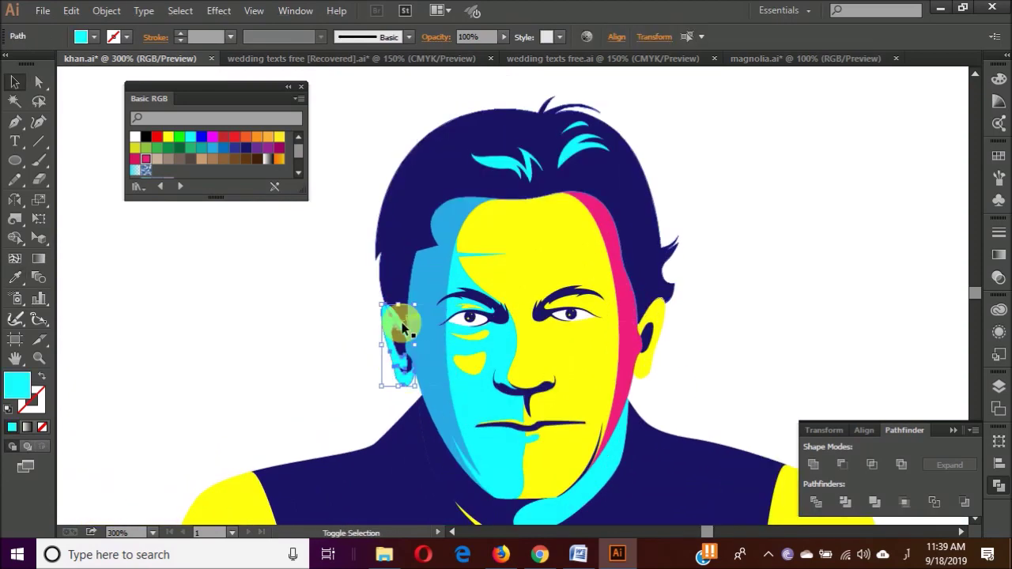
click(673, 280)
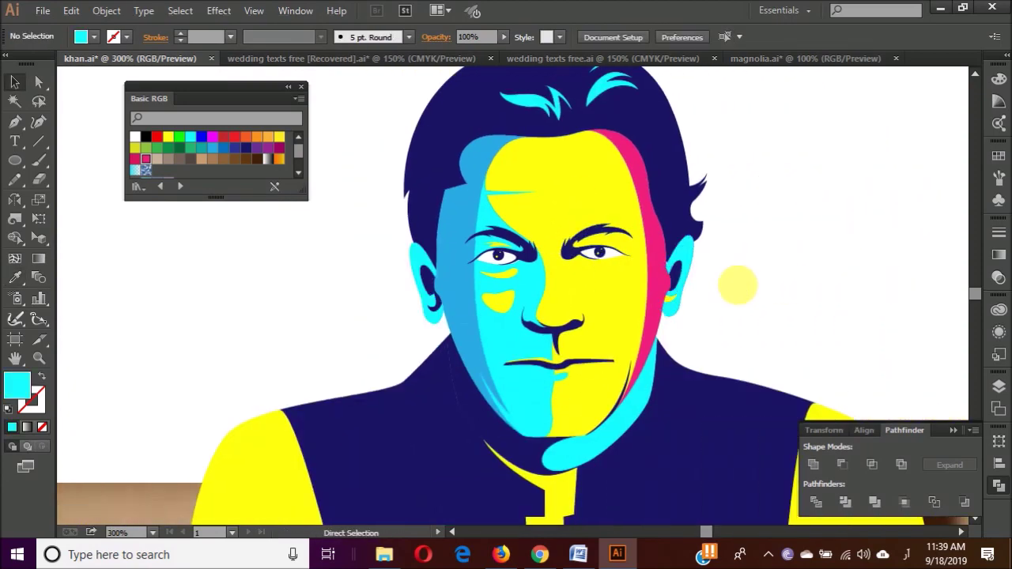
- Draw a new curved ear segment along the right ear's edge with the Pen tool
scroll(756, 273, up, 2)
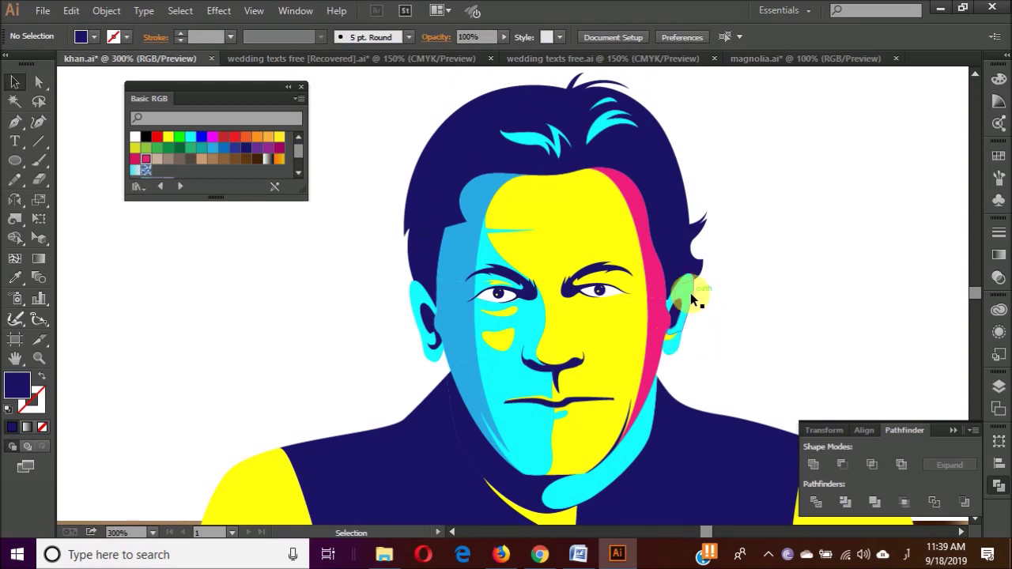
scroll(688, 305, up, 2)
click(669, 266)
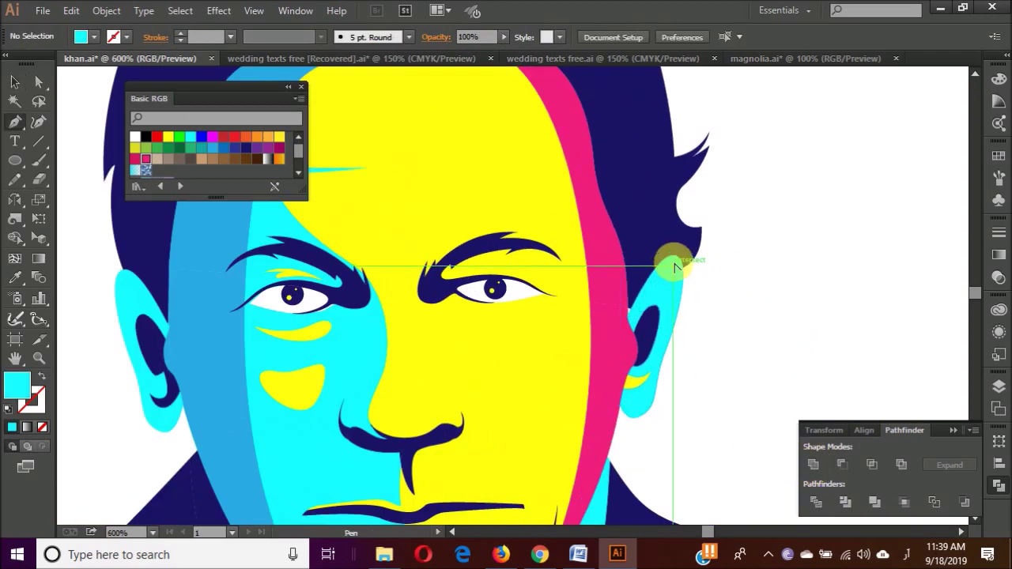
scroll(673, 273, up, 2)
click(644, 240)
scroll(689, 287, down, 2)
click(685, 150)
drag(656, 349, 657, 362)
key(v)
- Eyedropper a colour from the artwork onto the new ear piece
key(i)
click(563, 294)
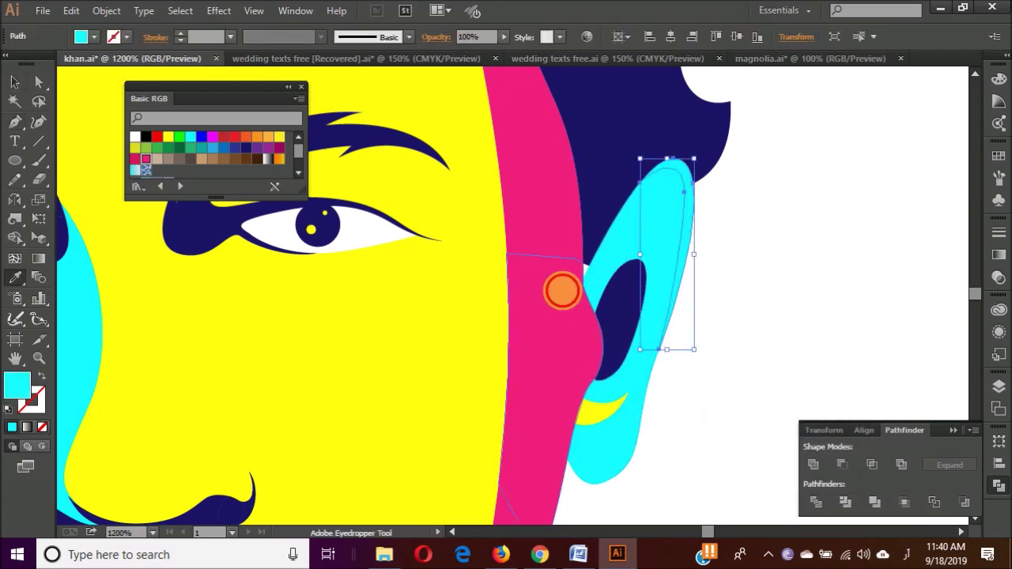
key(v)
scroll(656, 348, down, 3)
click(677, 352)
- Select the left ear and start a new Pen path at its top
key(v)
scroll(419, 357, down, 3)
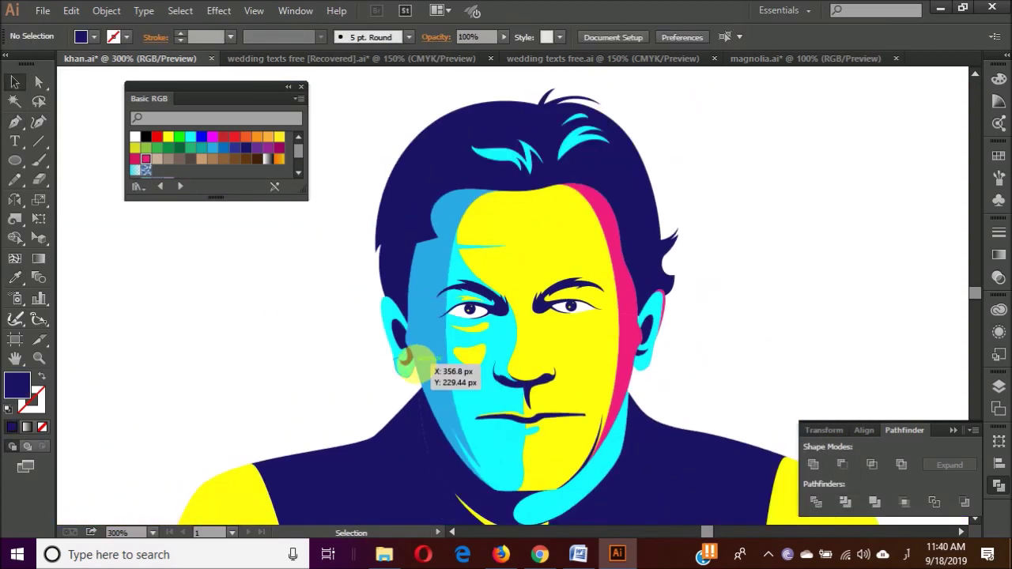
click(418, 357)
scroll(385, 334, up, 3)
scroll(388, 300, up, 3)
key(p)
scroll(584, 425, down, 2)
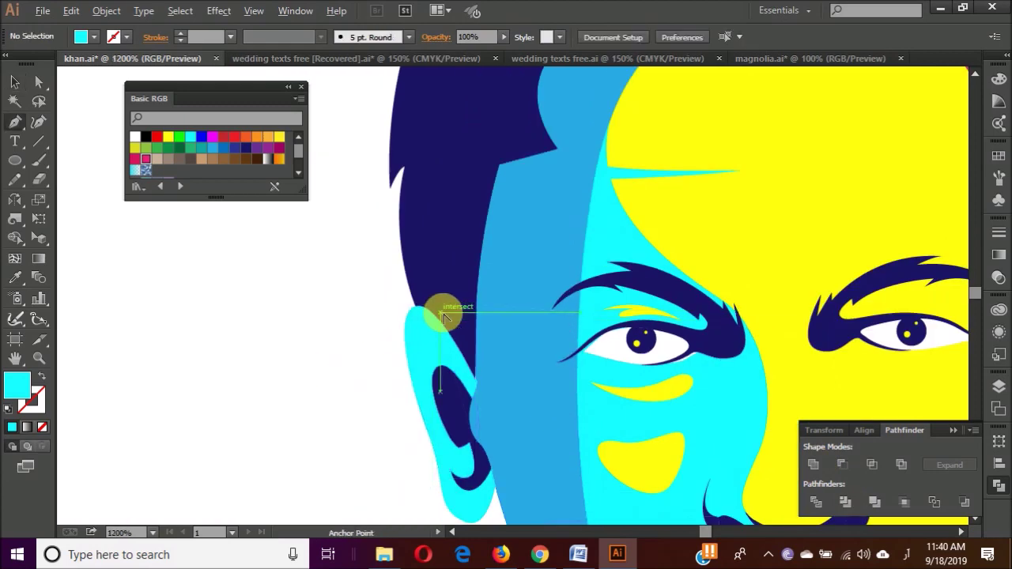
click(440, 309)
scroll(403, 323, up, 2)
- Select the ear pieces together and give them the pink colour
drag(390, 440, 592, 248)
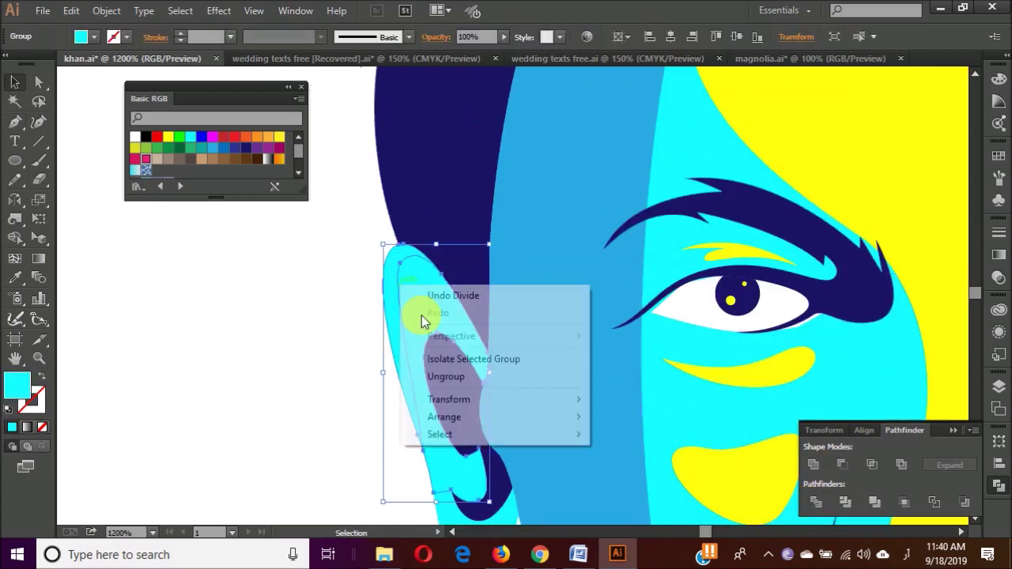
scroll(676, 191, down, 3)
click(633, 255)
click(677, 286)
- Delete the navy body shape from the second portrait copy, leaving only the head
click(584, 233)
key(v)
scroll(687, 269, down, 1)
click(589, 354)
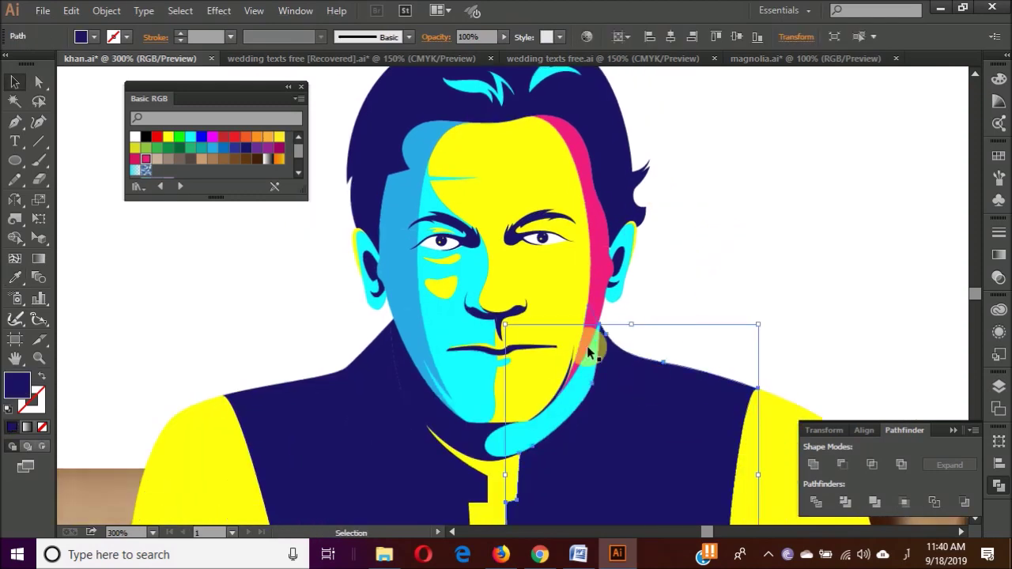
scroll(661, 409, down, 1)
click(762, 344)
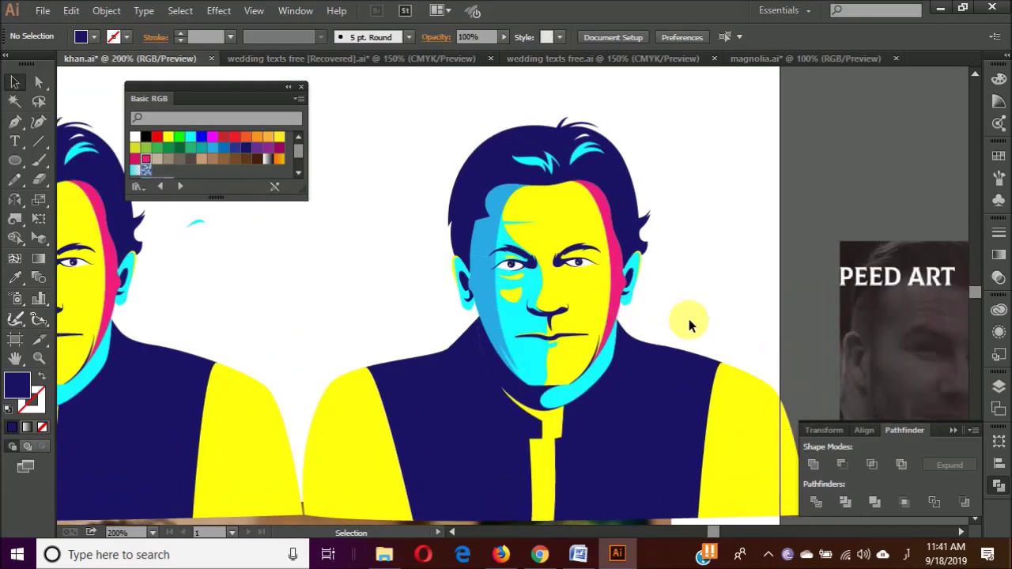
click(549, 426)
key(Delete)
scroll(484, 301, up, 1)
- Pen a navy neck-and-chest shape below the jaw and send it behind the face
key(p)
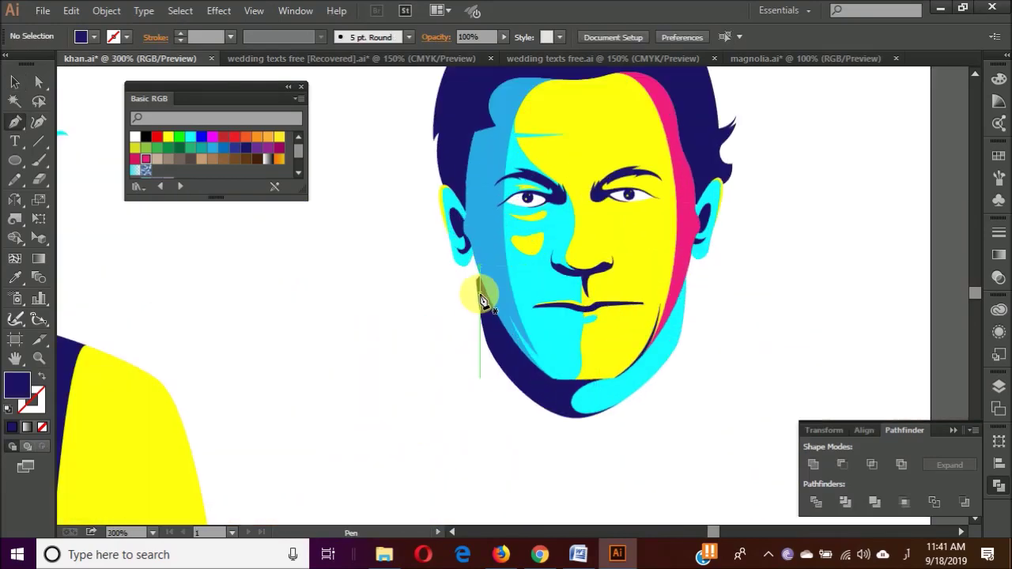
click(481, 297)
drag(445, 423, 422, 464)
mouse_move(603, 474)
mouse_down()
mouse_move(728, 413)
mouse_move(689, 339)
mouse_up()
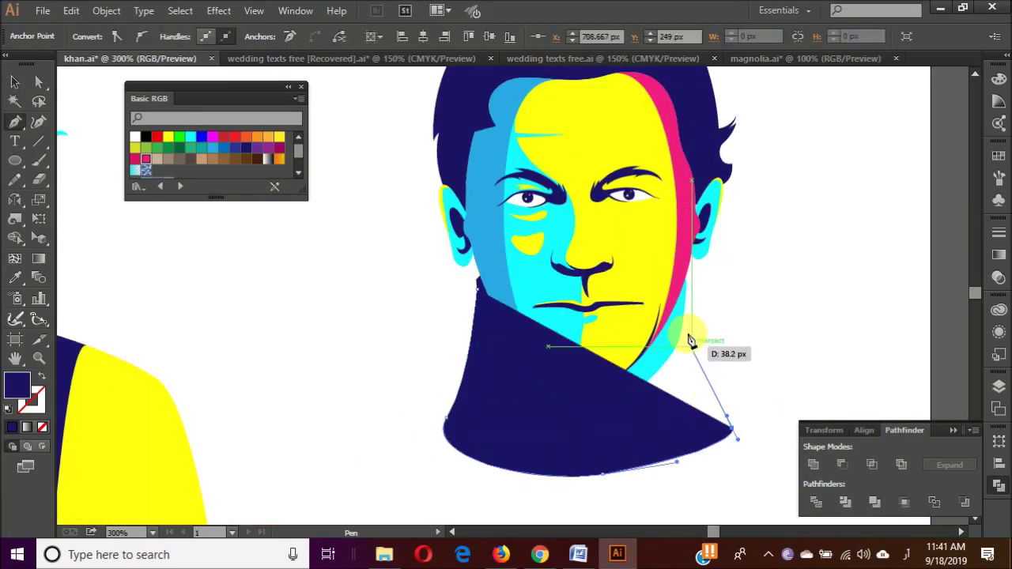
click(684, 271)
drag(483, 286, 489, 296)
key(ctrl+shift+bracketleft)
- Round off the chest's bottom edge by moving and smoothing its bottom anchors
key(a)
drag(414, 420, 768, 481)
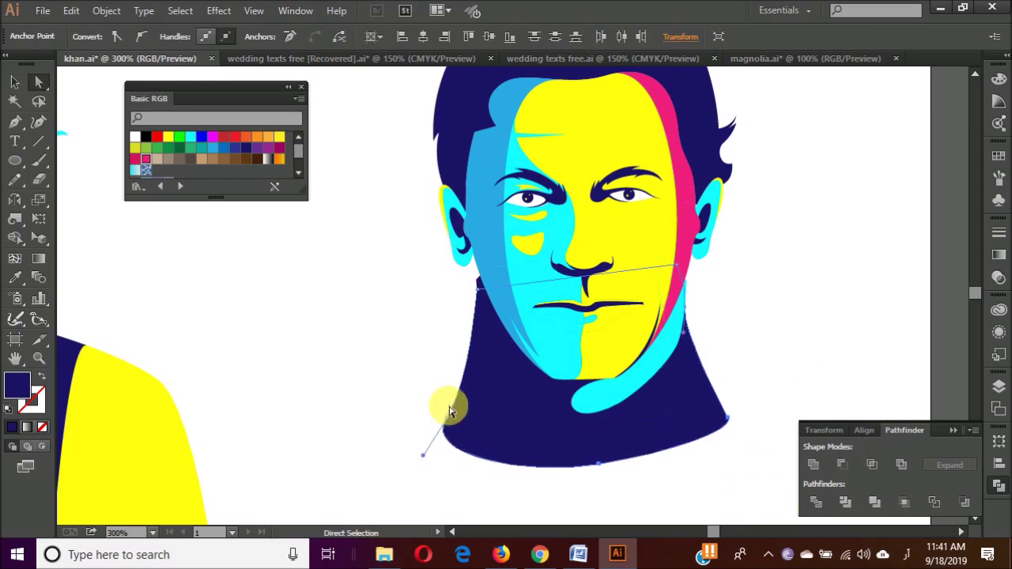
drag(478, 382, 475, 372)
click(723, 434)
click(619, 452)
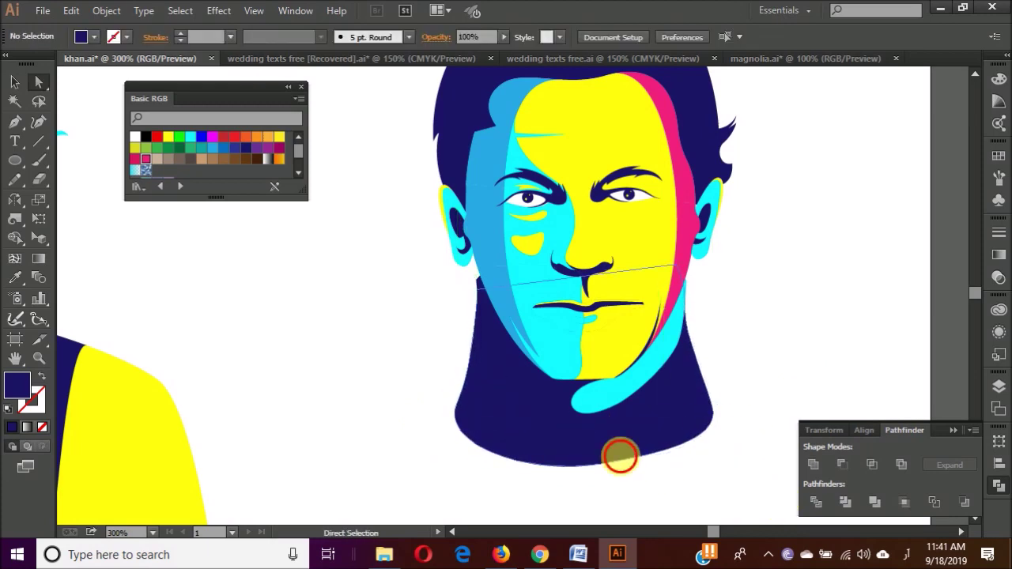
drag(607, 456, 610, 469)
key(v)
- Adjust the neck outline and narrow the bottom of the neck
key(ctrl+minus)
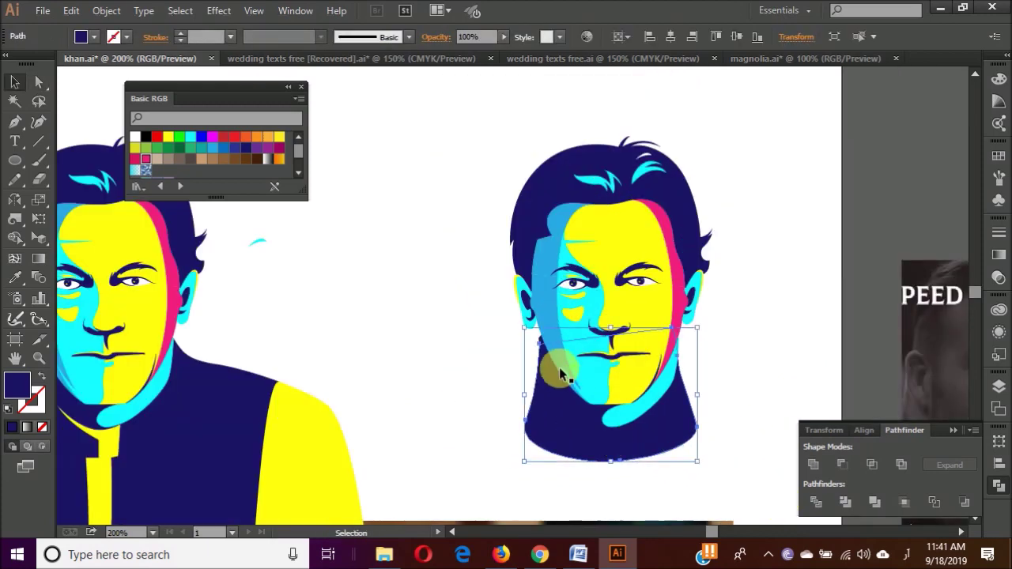
click(705, 343)
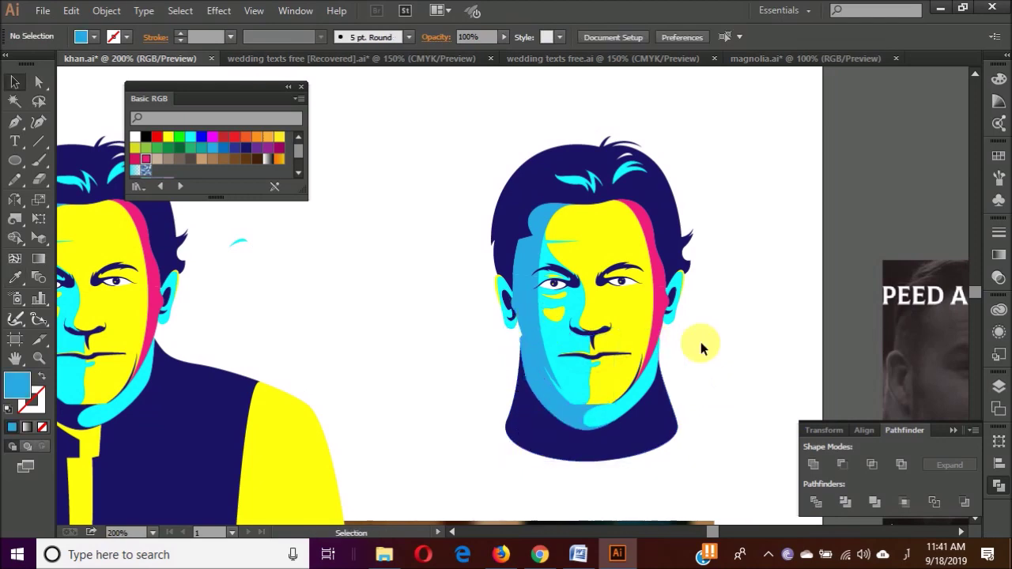
drag(538, 440, 554, 403)
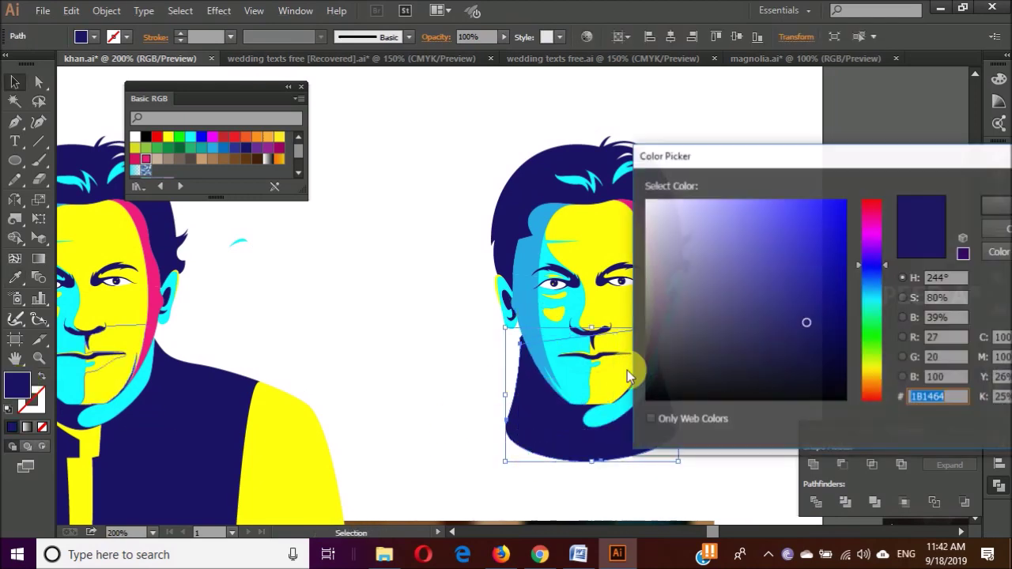
click(645, 265)
scroll(645, 265, right, 3)
drag(385, 427, 598, 466)
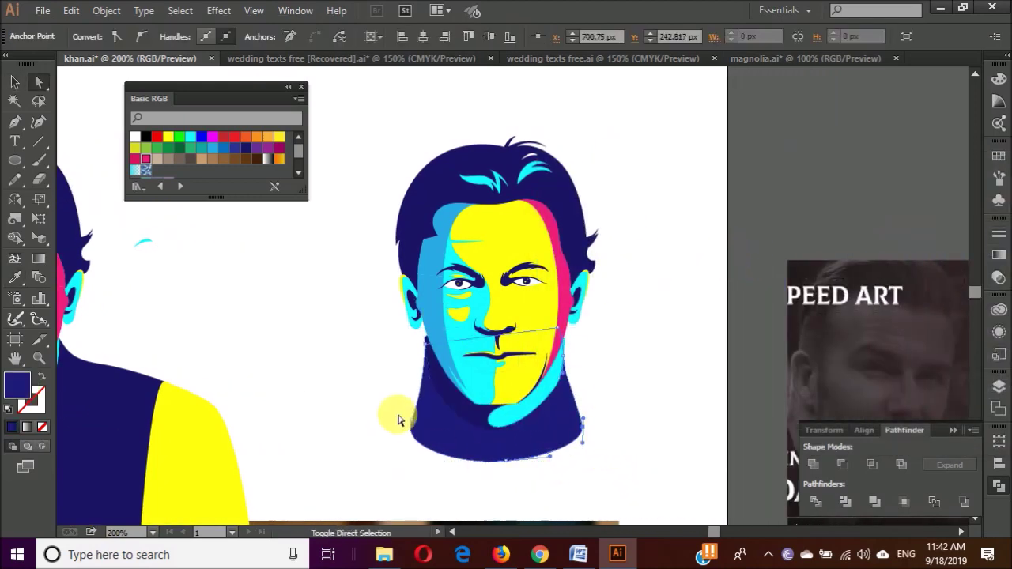
key(v)
click(583, 479)
scroll(515, 475, up, 1)
- Raise the neck-bottom anchor slightly and review the finished neck
key(a)
drag(504, 482, 506, 472)
click(511, 473)
key(ctrl+plus)
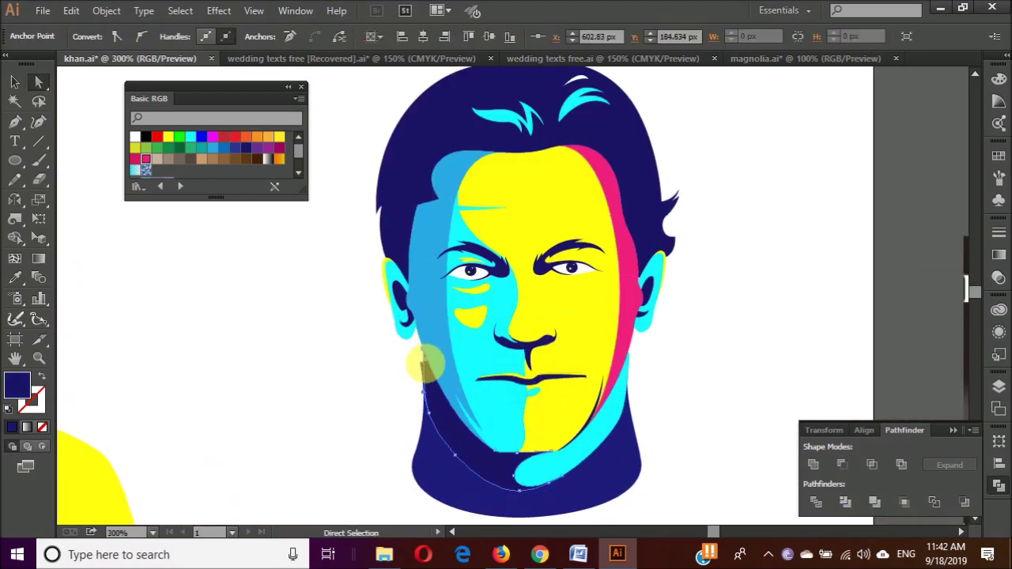
key(v)
key(ctrl+minus)
scroll(475, 482, down, 1)
scroll(395, 351, down, 1)
scroll(387, 352, down, 1)
scroll(380, 353, down, 1)
scroll(387, 348, down, 2)
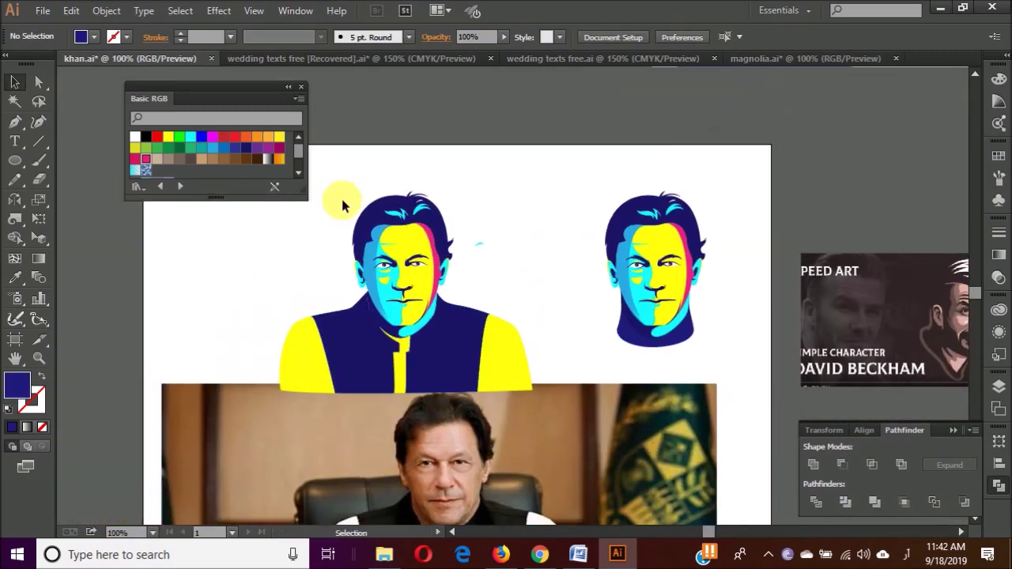
- Clear the swatches panel, move the full-body portrait left, and centre and enlarge the head
drag(245, 91, 130, 88)
click(186, 87)
scroll(633, 406, down, 2)
click(493, 276)
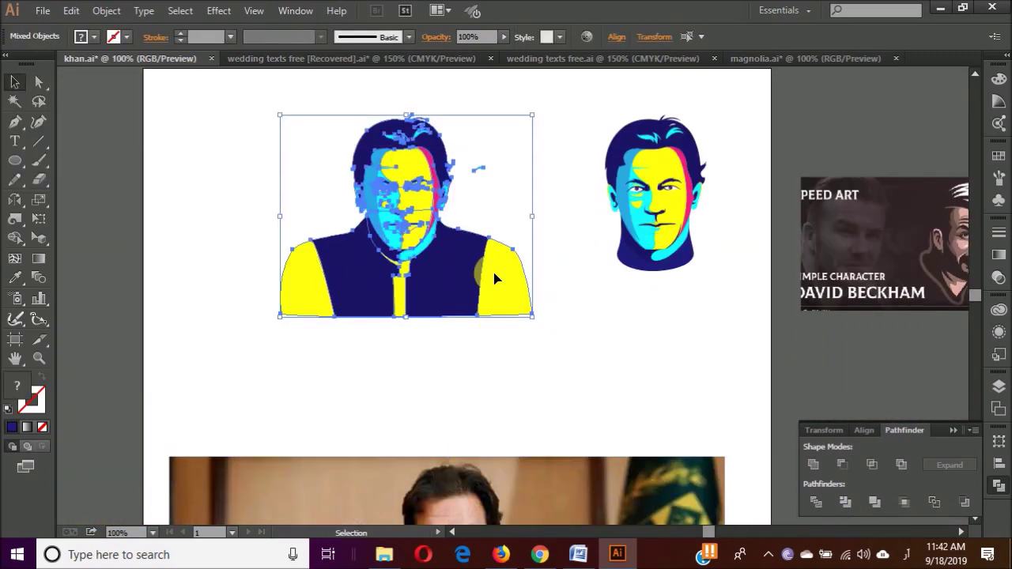
drag(502, 98, 240, 393)
drag(525, 313, 102, 350)
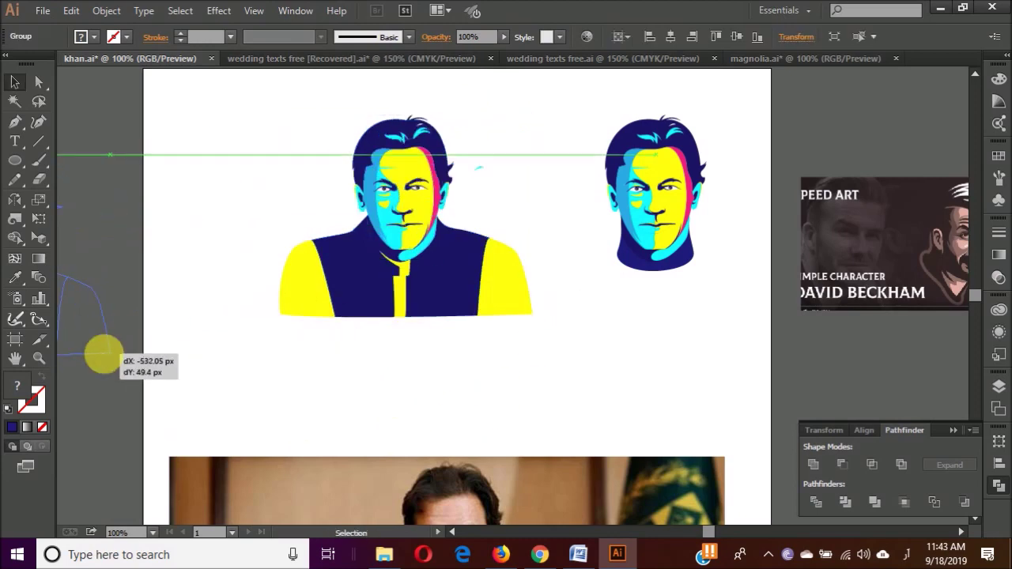
mouse_move(657, 198)
mouse_down()
mouse_move(418, 321)
mouse_move(507, 475)
mouse_up()
click(561, 309)
- Set the artboard width to 1920 px
scroll(562, 308, down, 1)
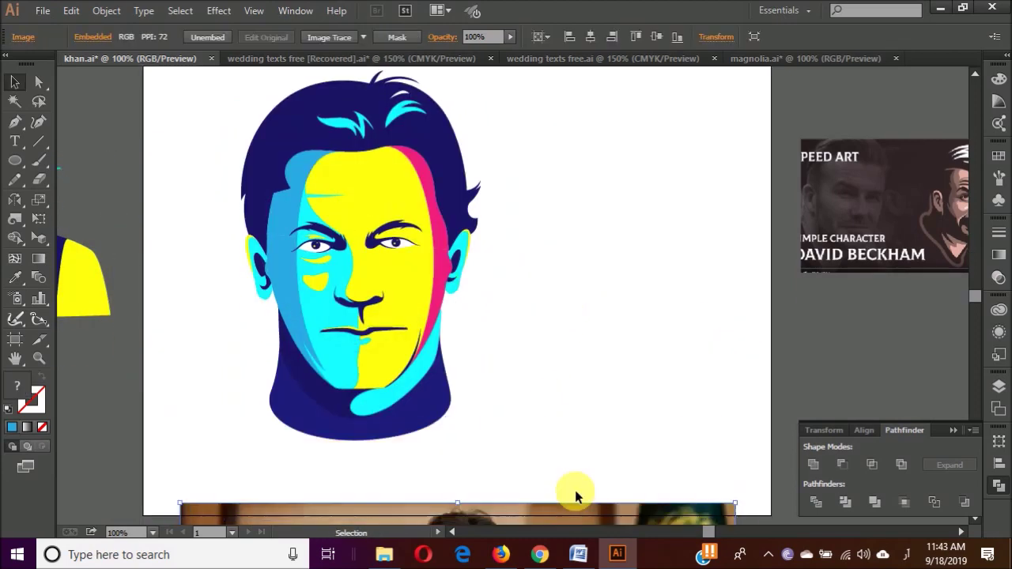
scroll(452, 355, down, 2)
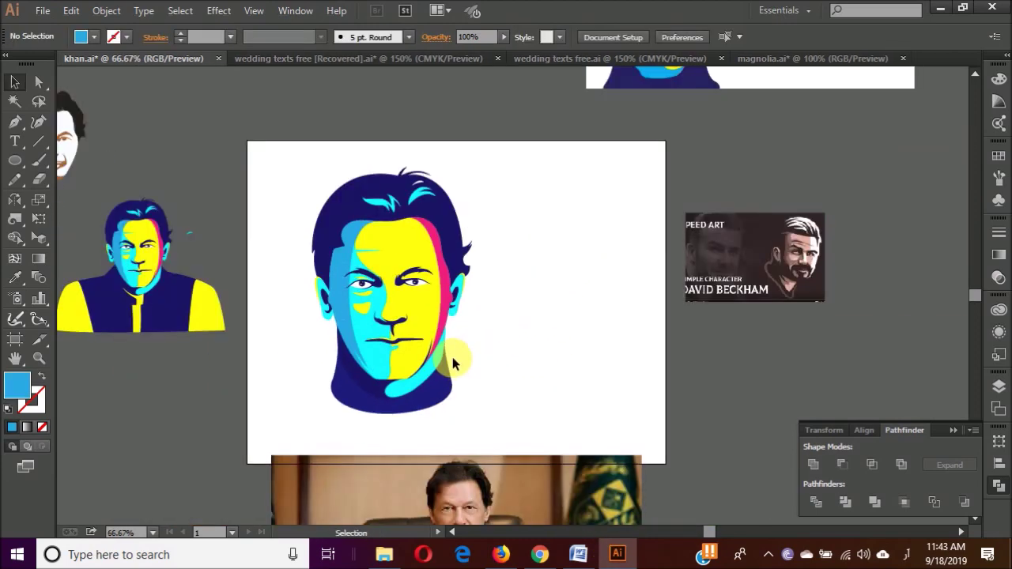
scroll(502, 283, up, 2)
key(ctrl+a)
key(shift+o)
text(1920)
key(Tab)
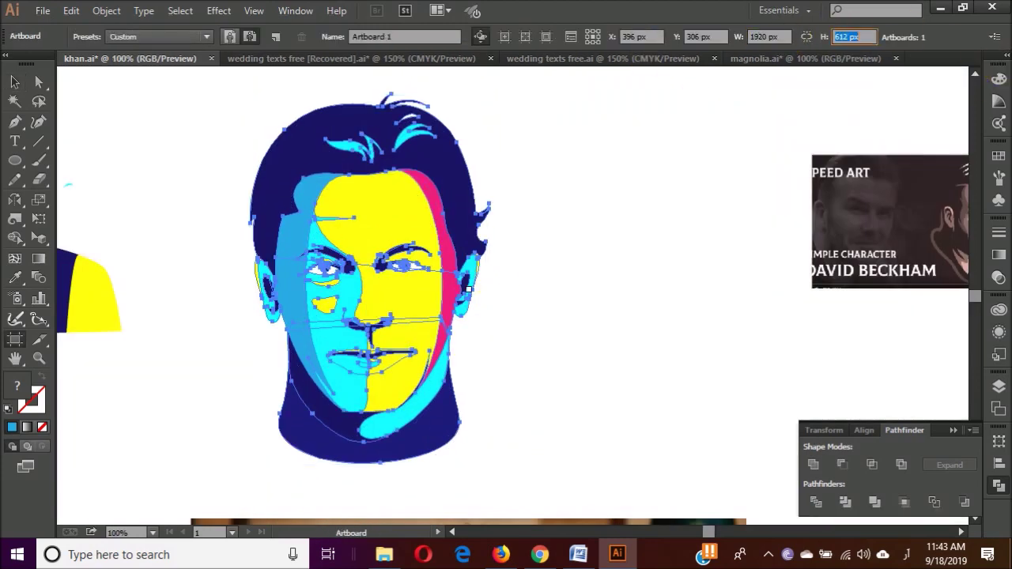
key(ctrl+minus)
key(ctrl+minus)
key(ctrl+minus)
- Move the stray heads, small figure, photo and Beckham image off the artboard, then enlarge the head
mouse_move(294, 113)
mouse_down()
mouse_move(704, 248)
mouse_move(705, 138)
mouse_up()
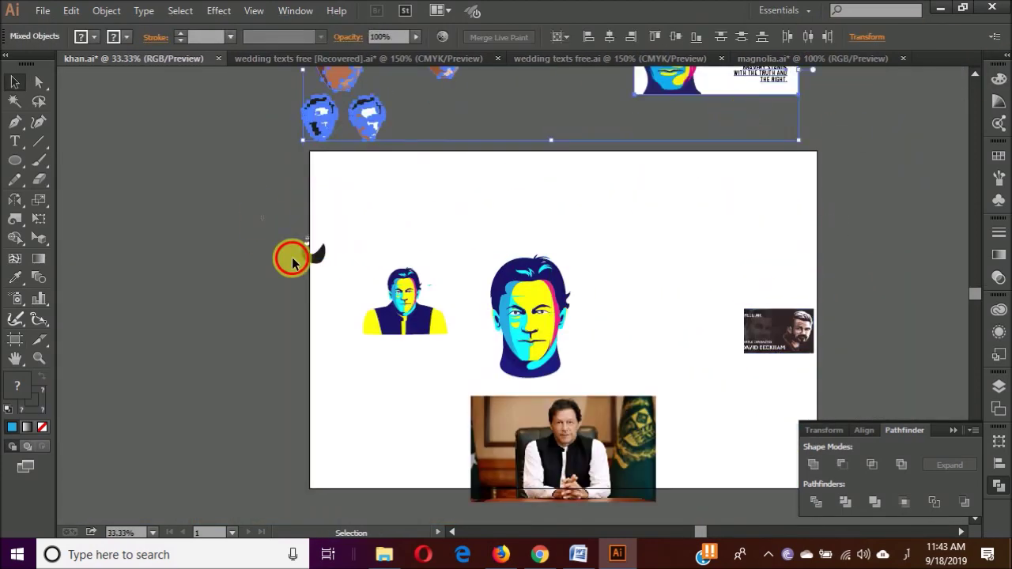
click(431, 356)
drag(403, 304, 119, 321)
drag(563, 449, 498, 514)
drag(779, 330, 911, 316)
drag(571, 378, 633, 474)
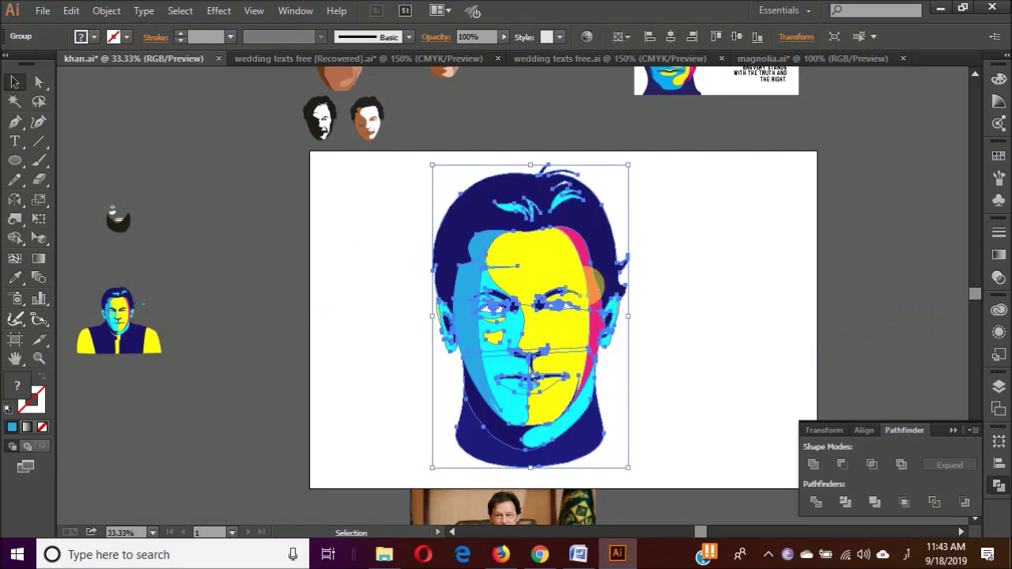
click(609, 336)
- Resize the artboard to 1280 × 720 px
key(shift+o)
text(1280)
key(Tab)
text(720)
key(Return)
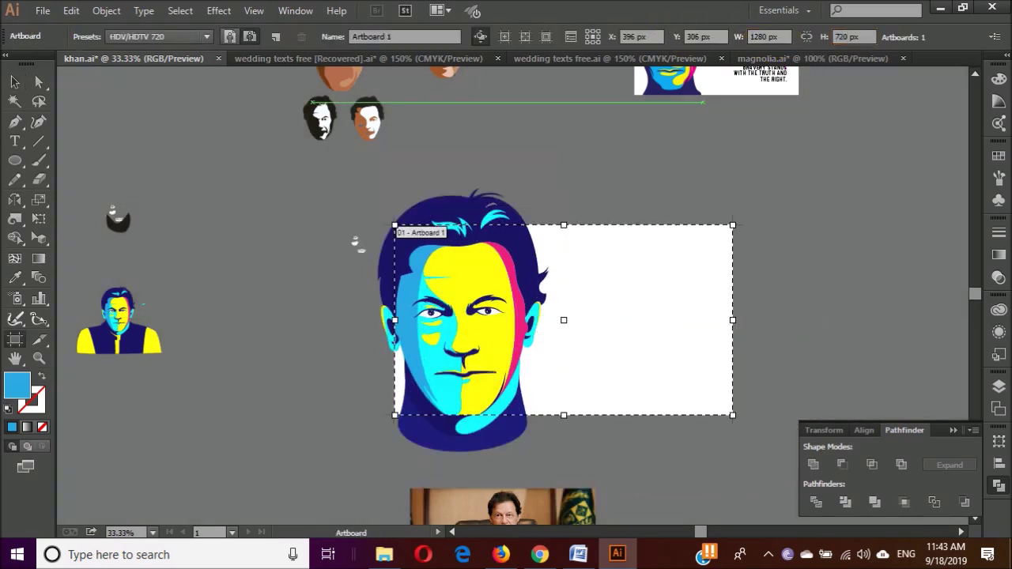
key(v)
key(ctrl+plus)
- Shrink the head, shift it down and right, then enlarge it slightly on the artboard
click(443, 300)
drag(389, 158, 389, 202)
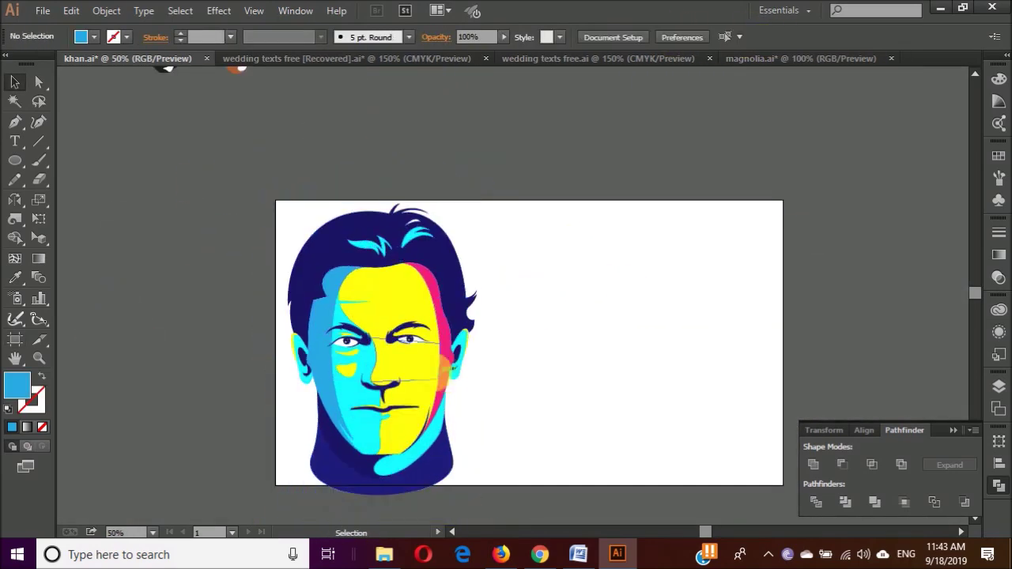
drag(499, 332, 552, 371)
click(552, 372)
scroll(522, 378, down, 2)
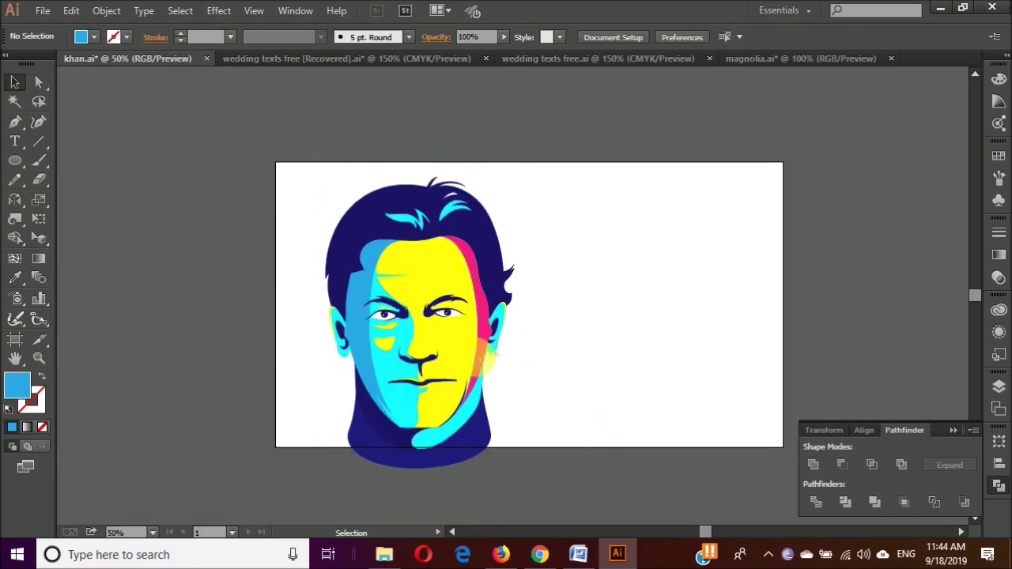
scroll(542, 362, up, 1)
scroll(542, 362, right, 4)
drag(438, 467, 441, 474)
click(498, 390)
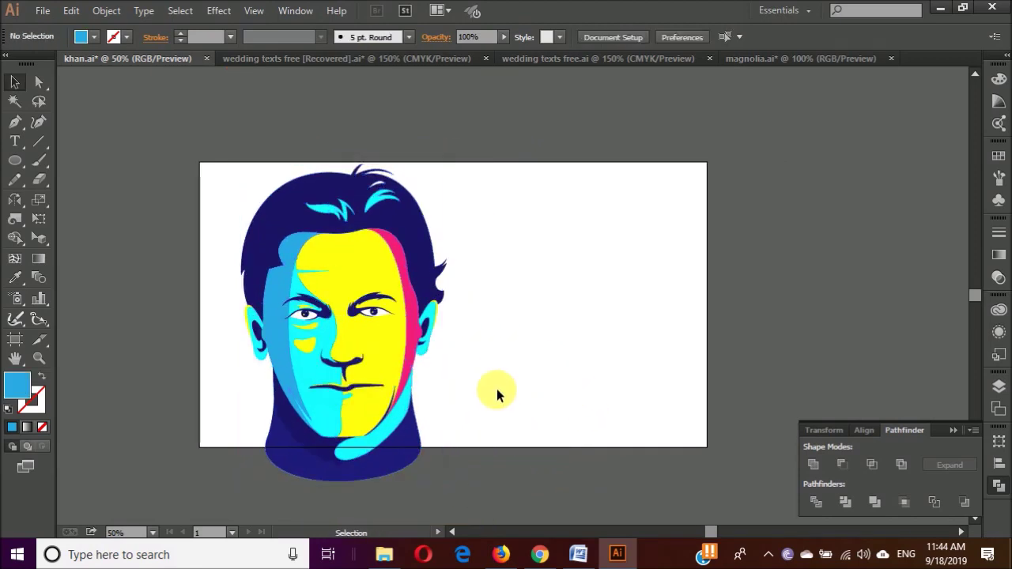
- Reselect the head group and zoom in to inspect it, then back out to 66.67%
click(440, 285)
scroll(396, 197, up, 2)
key(k)
key(v)
key(ctrl+minus)
click(518, 331)
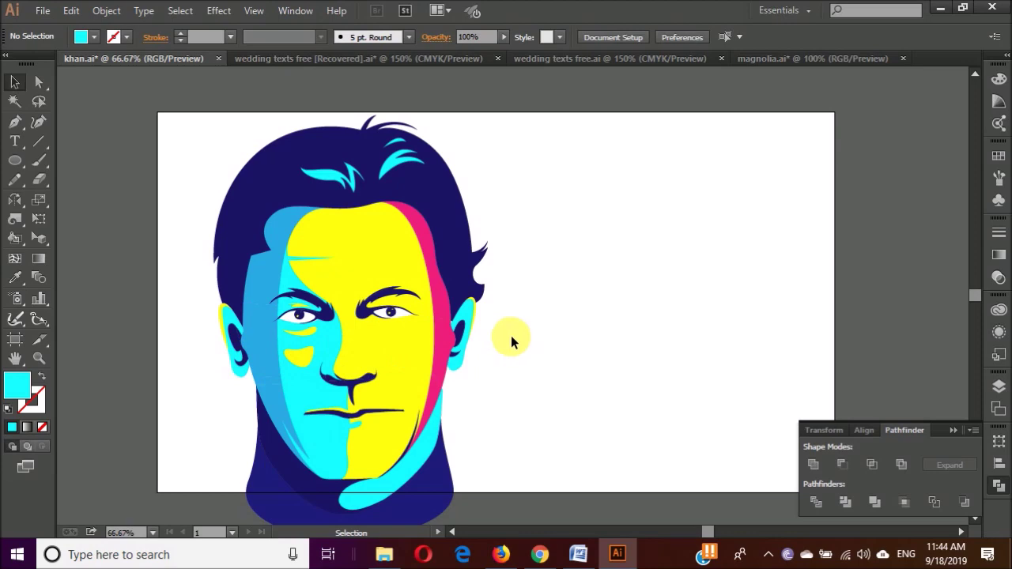
- Lower one hair-tip anchor point slightly with Direct Selection
key(a)
key(ctrl+plus)
key(ctrl+plus)
drag(393, 146, 393, 152)
key(ctrl+minus)
key(ctrl+minus)
click(613, 180)
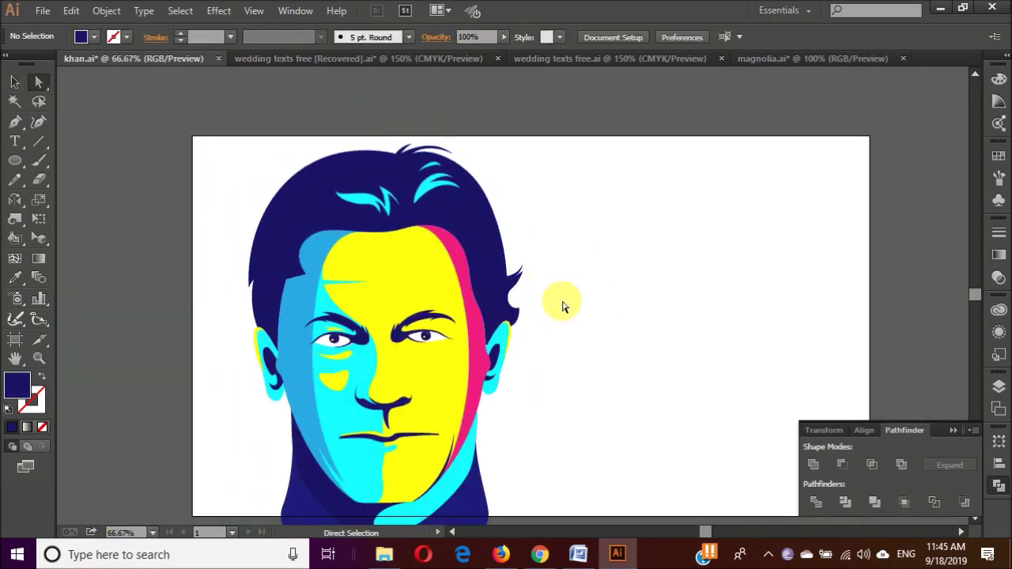
click(515, 312)
key(v)
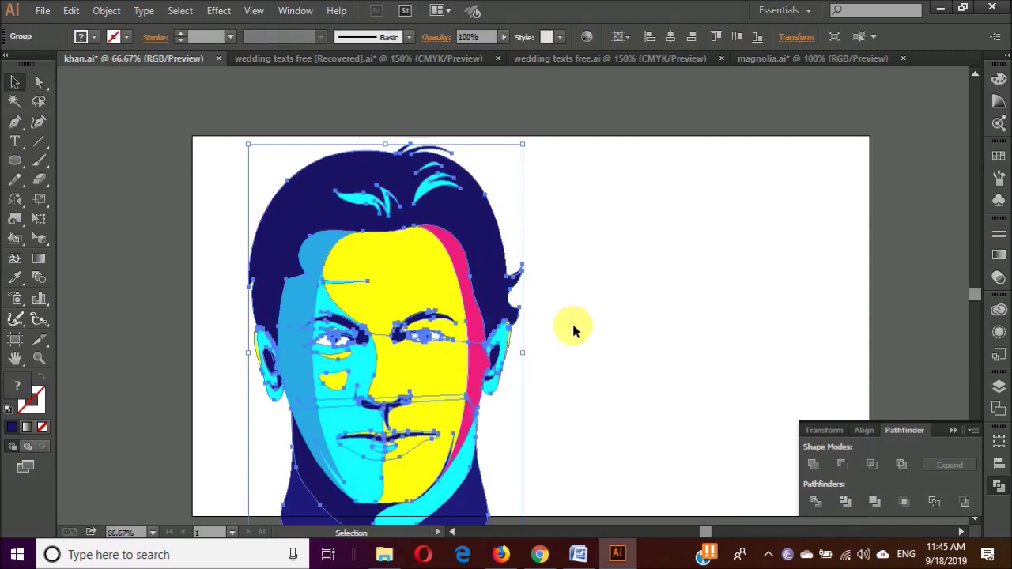
click(569, 320)
scroll(564, 319, right, 2)
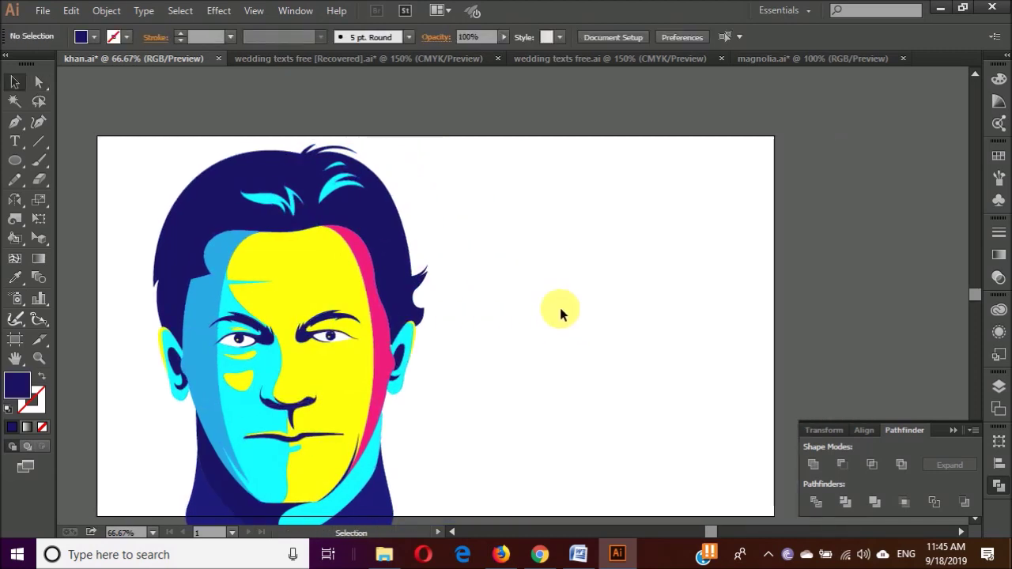
key(t)
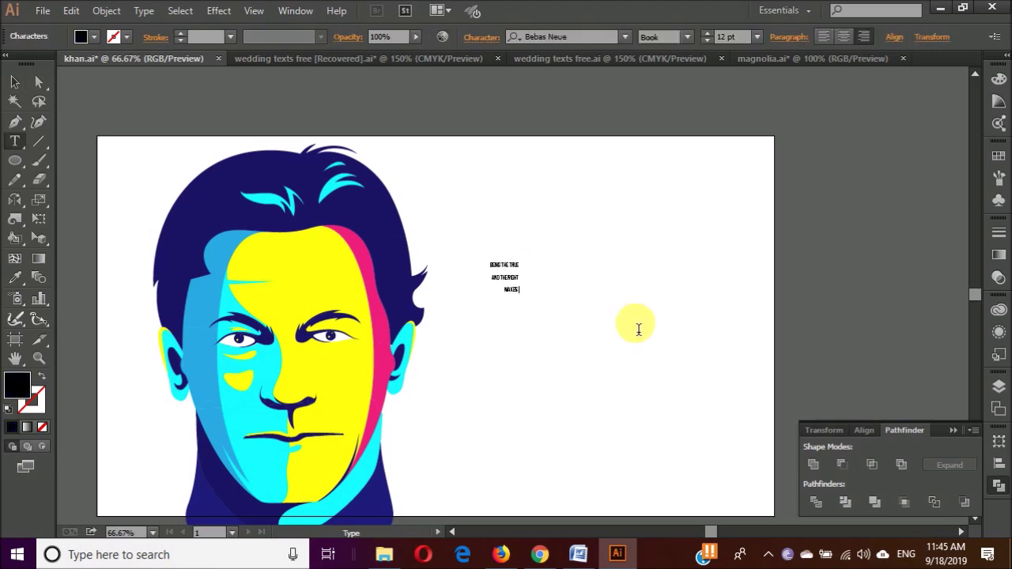
- Scale the quote text up on the right and widen its letter spacing
drag(529, 302, 728, 400)
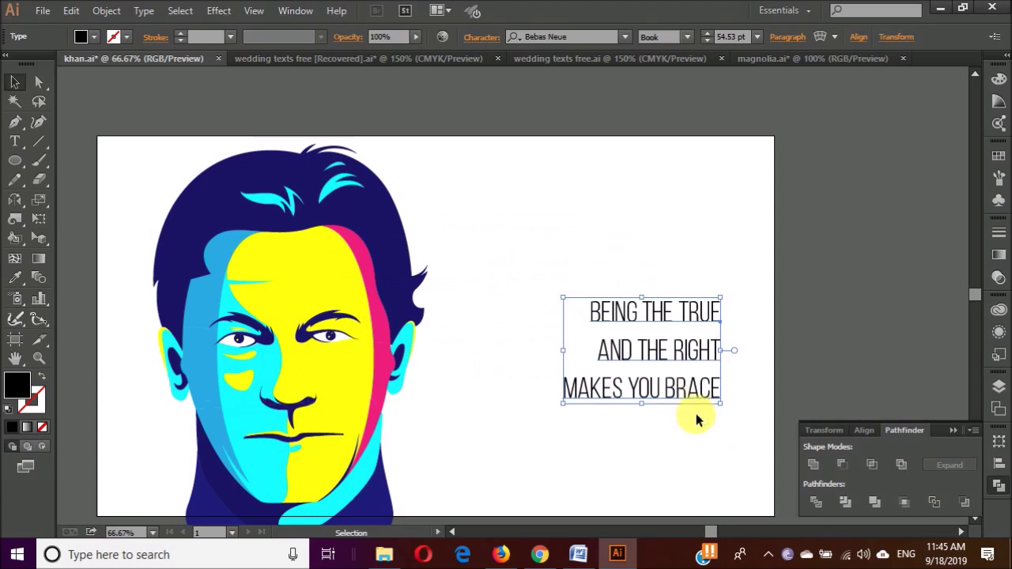
key(t)
click(15, 82)
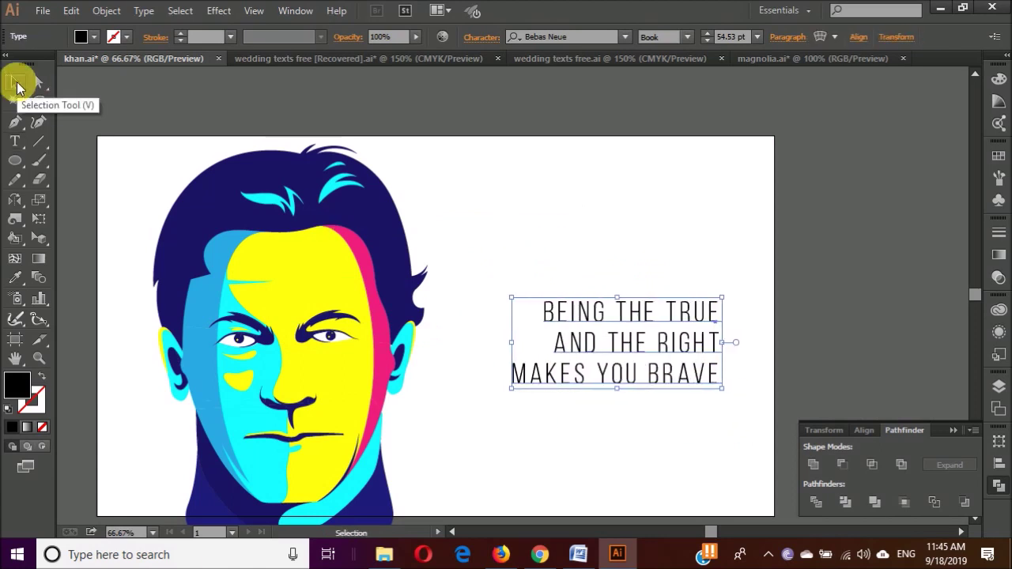
scroll(632, 285, down, 1)
scroll(633, 285, right, 1)
click(674, 111)
- Add a large opening quote mark “ above the quote lines, then draw a long black band
click(707, 287)
text(t“)
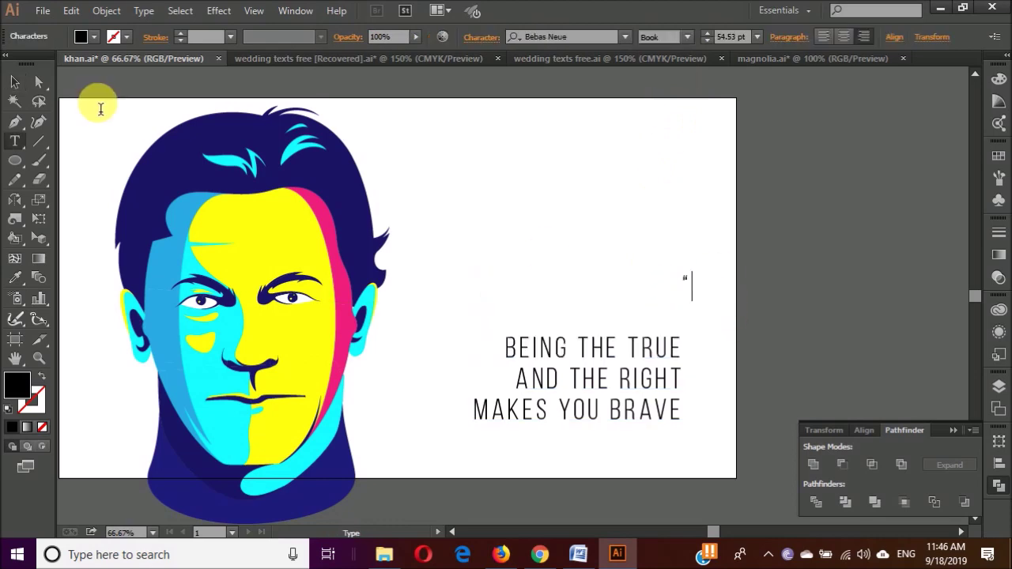
key(Escape)
drag(583, 328, 656, 233)
key(ctrl+shift+a)
click(625, 210)
drag(670, 318, 664, 317)
click(735, 297)
scroll(756, 310, up, 1)
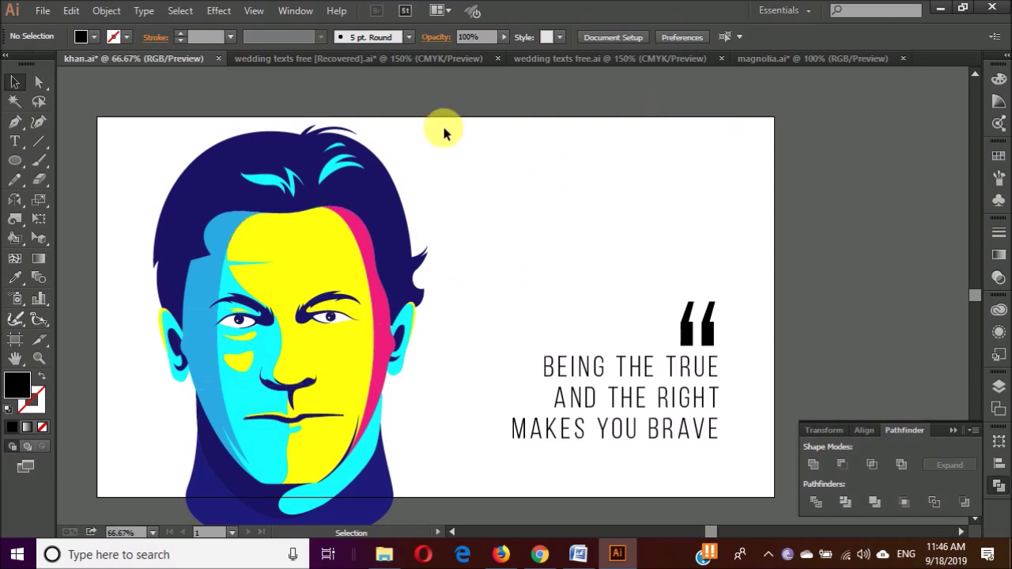
mouse_move(780, 168)
mouse_down()
mouse_move(601, 211)
mouse_move(95, 411)
mouse_up()
- Slant the band diagonally, duplicate it, and make both bands light grey behind the face
drag(594, 229, 630, 257)
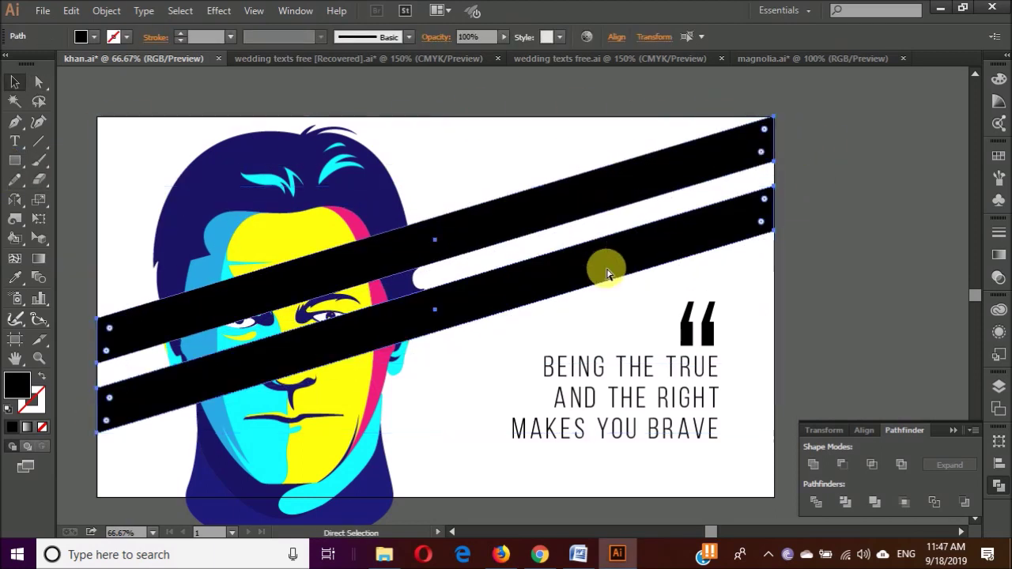
key(ctrl+shift+bracketleft)
click(802, 254)
key(ctrl+a)
click(113, 36)
click(86, 108)
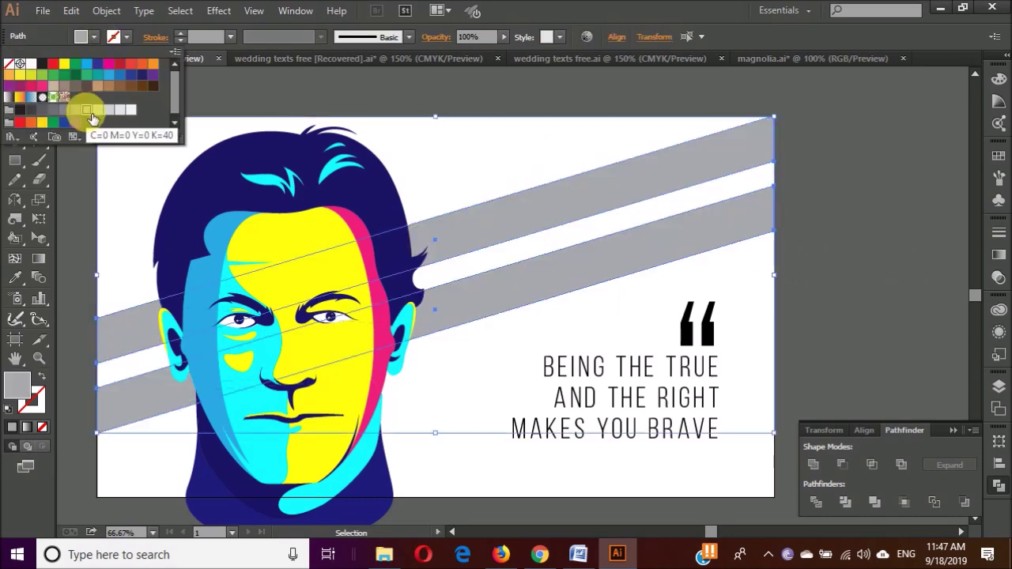
click(911, 199)
- Copy the quote text below it and replace it with the speaker's name as attribution
mouse_move(696, 372)
mouse_down()
mouse_move(696, 344)
mouse_move(697, 435)
mouse_up()
double_click(681, 455)
key(ctrl+a)
text(IMRAN.KHAN)
key(Escape)
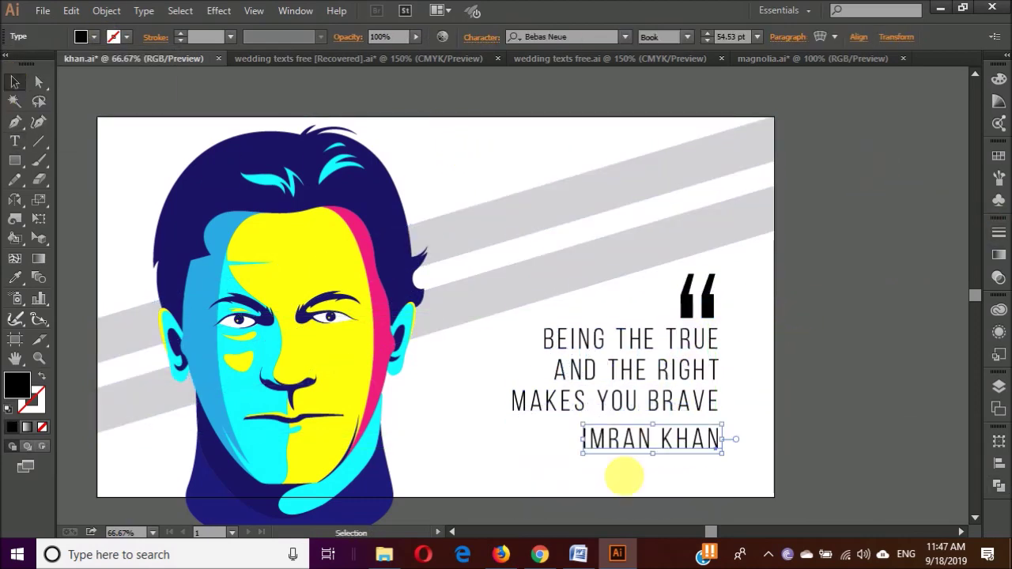
key(ctrl+plus)
drag(712, 452, 692, 447)
- Draw a horizontal 2 pt black line above the attribution name
key(backslash)
key(ctrl+plus)
drag(710, 411, 570, 412)
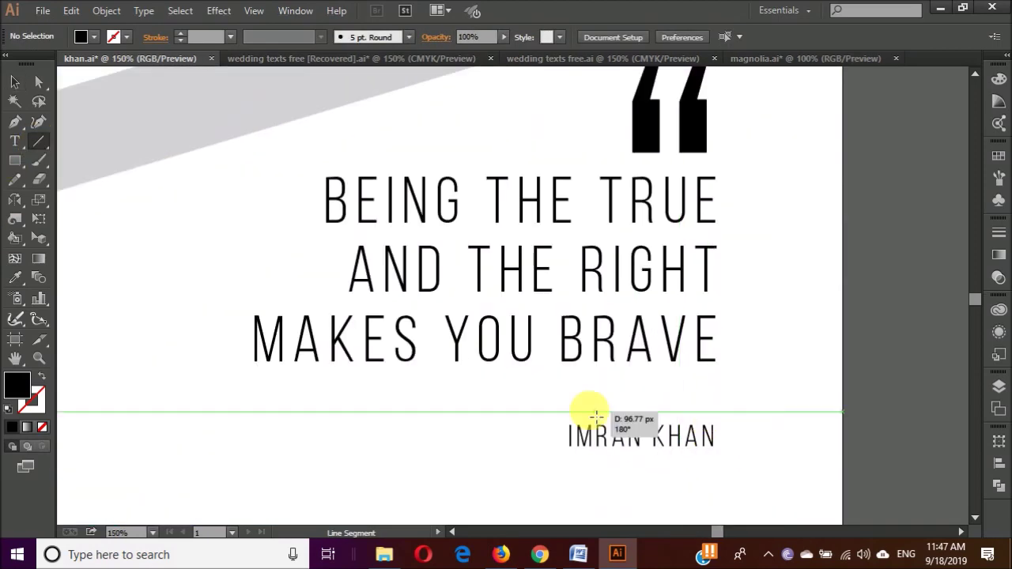
click(180, 33)
click(478, 408)
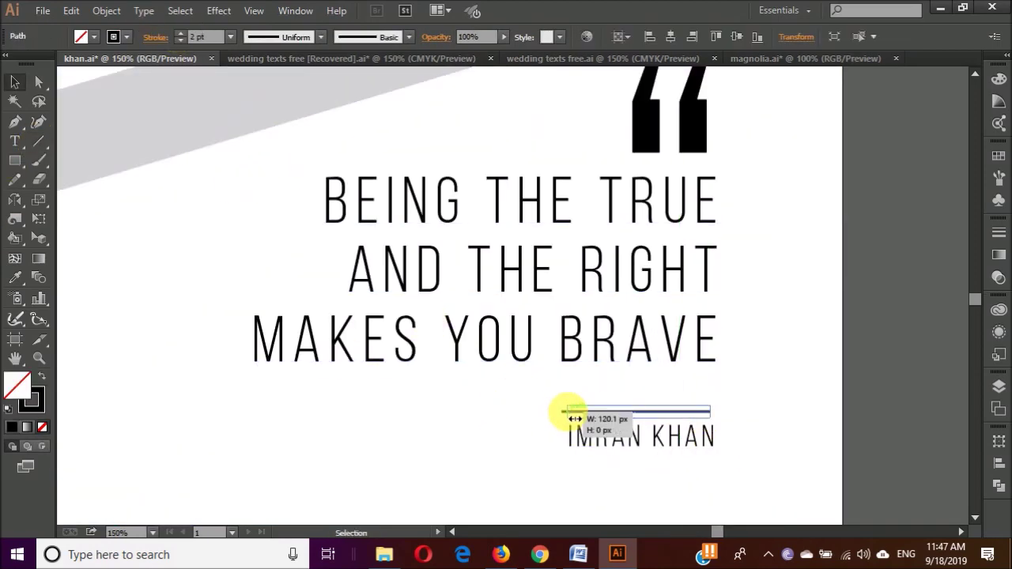
key(ctrl+plus)
key(ctrl+0)
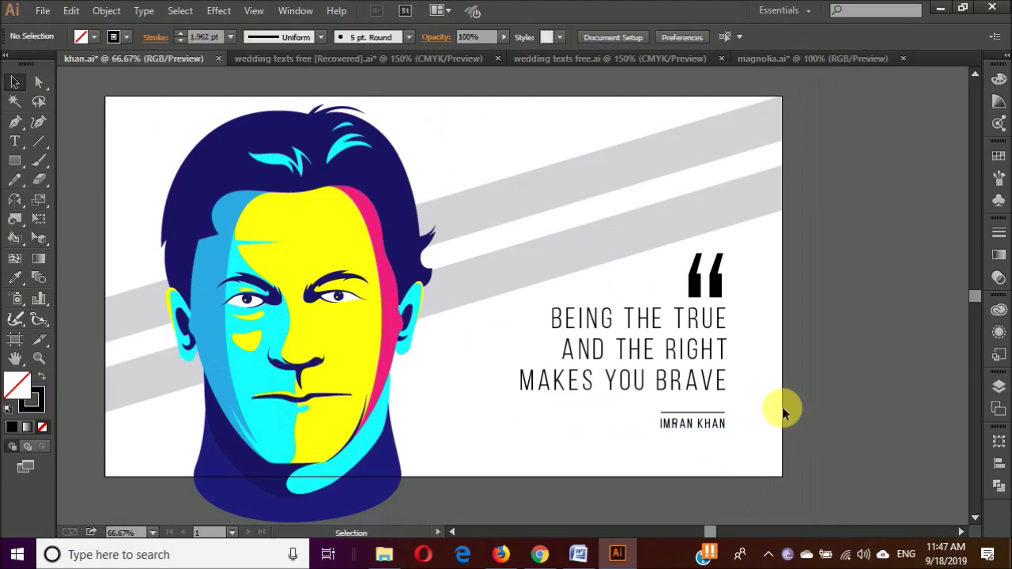
scroll(764, 401, down, 1)
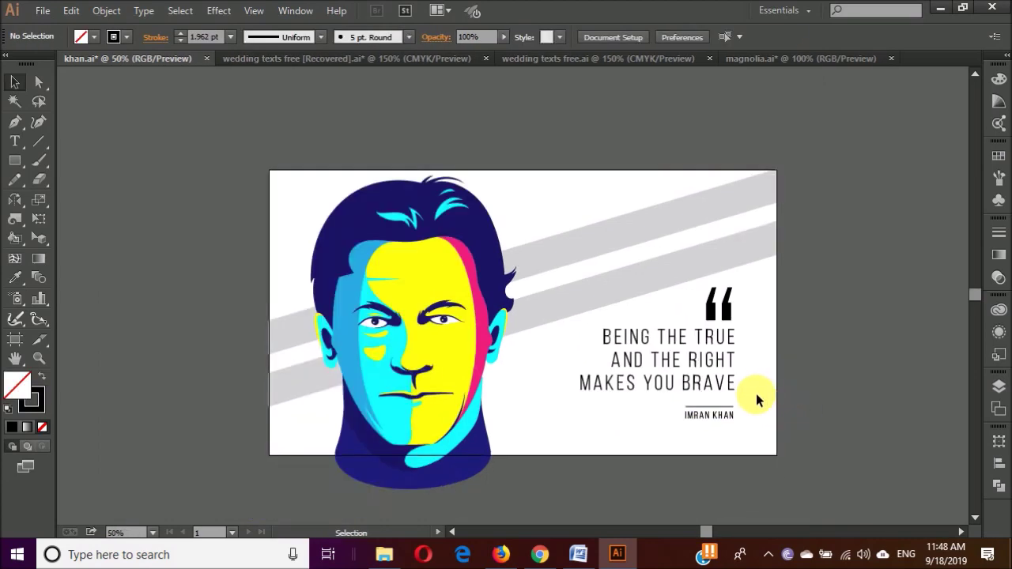
- Clip the head with an artboard-sized rectangle and enlarge the face inside the mask
drag(270, 170, 572, 455)
right_click(419, 470)
click(486, 403)
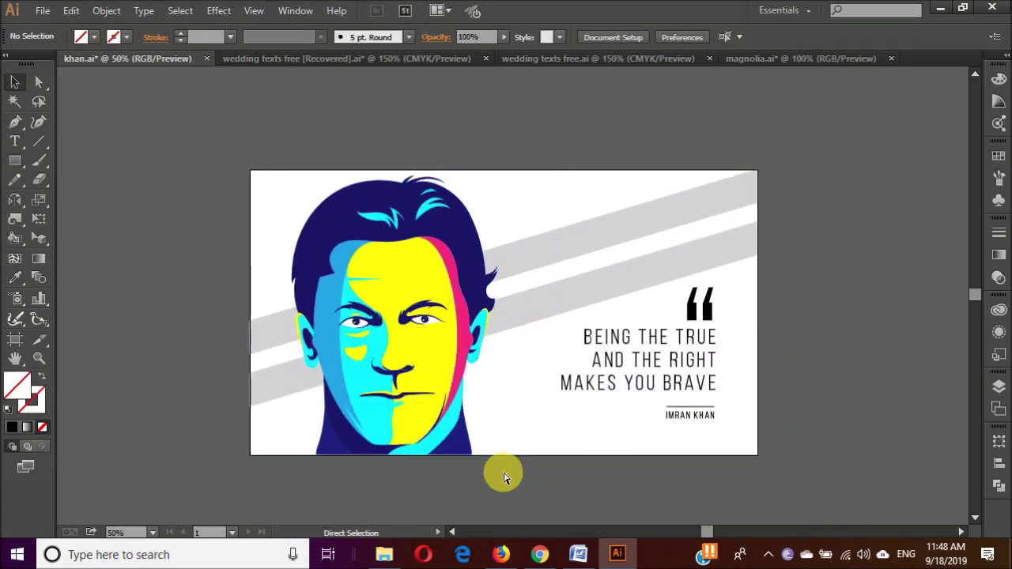
click(391, 370)
drag(271, 174, 244, 142)
click(168, 305)
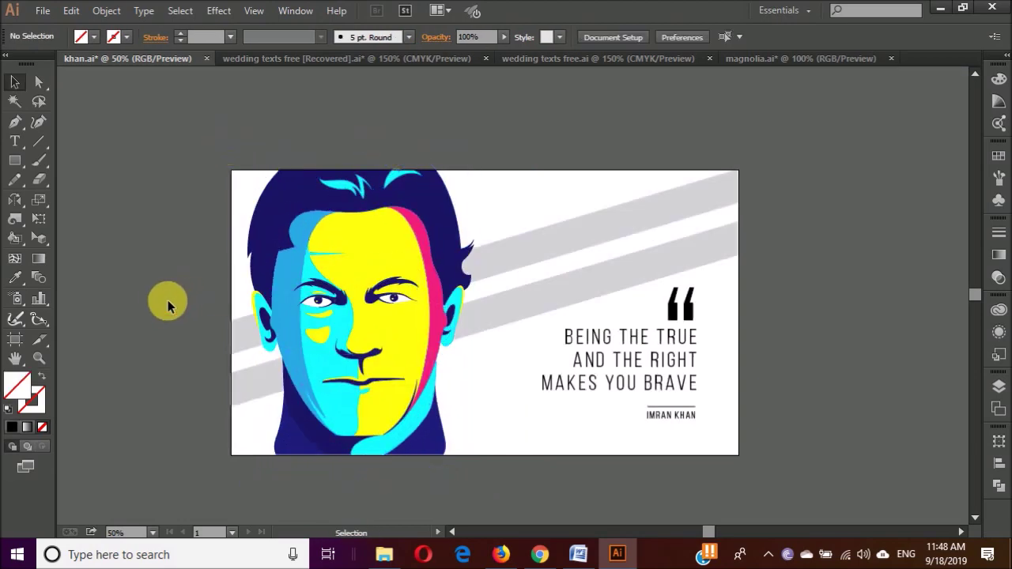
- Select the quote block and recolour it grey
click(658, 411)
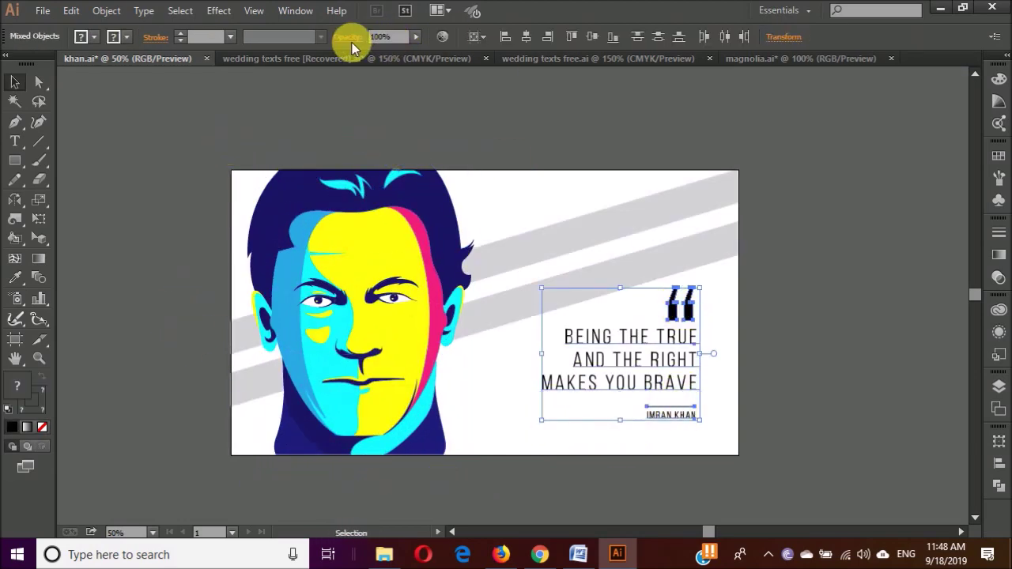
click(775, 271)
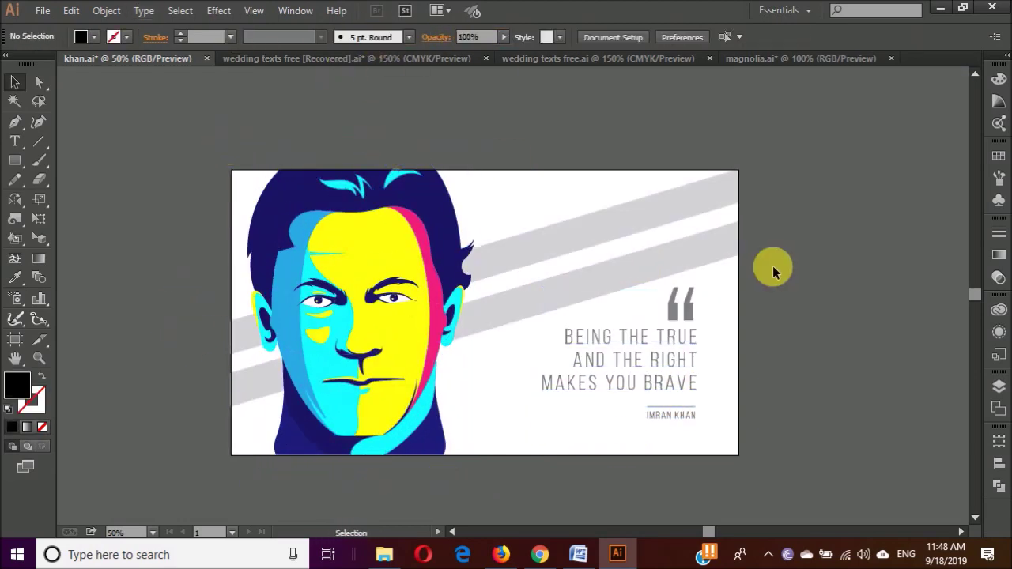
scroll(309, 316, up, 2)
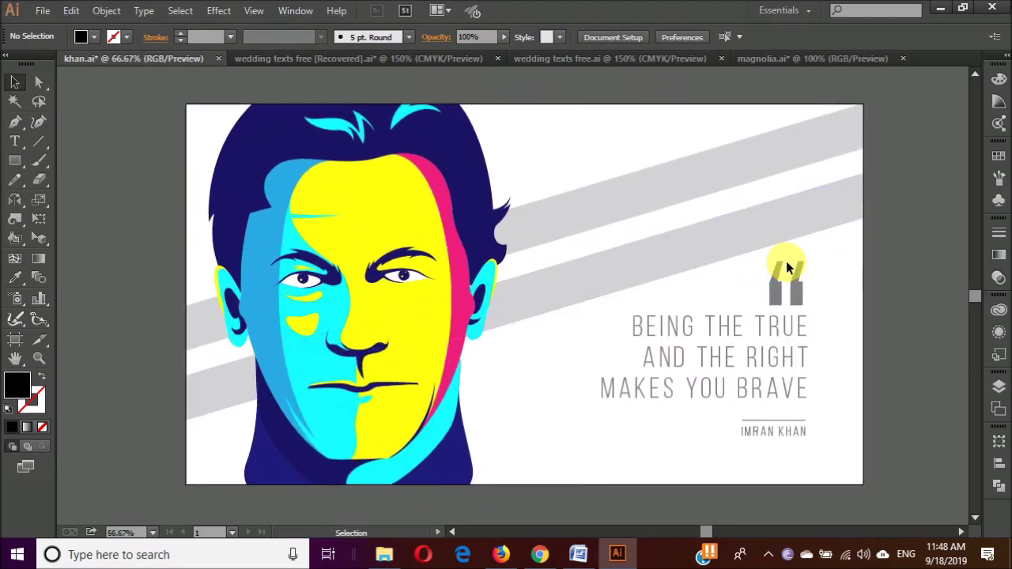
scroll(787, 269, up, 1)
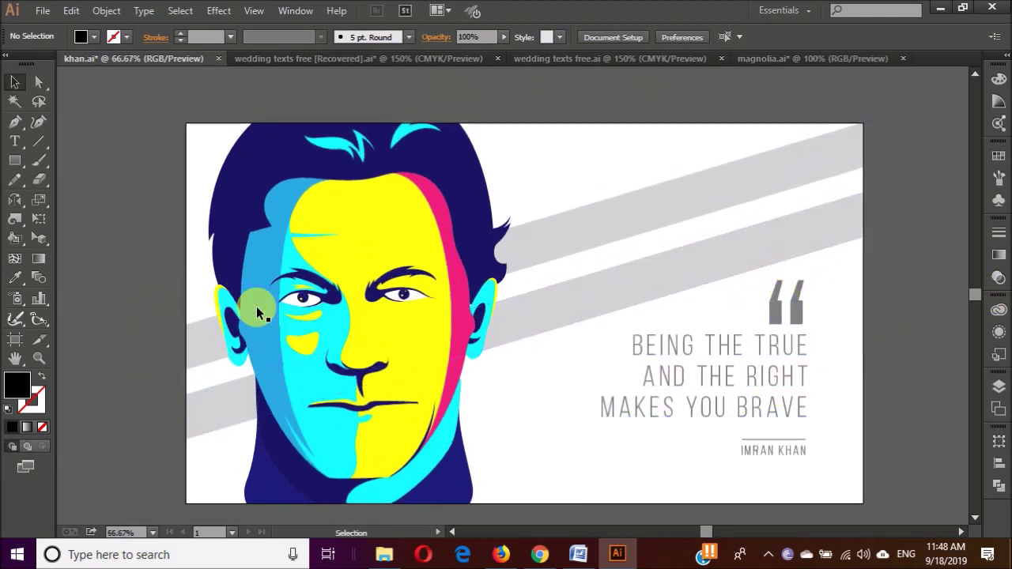